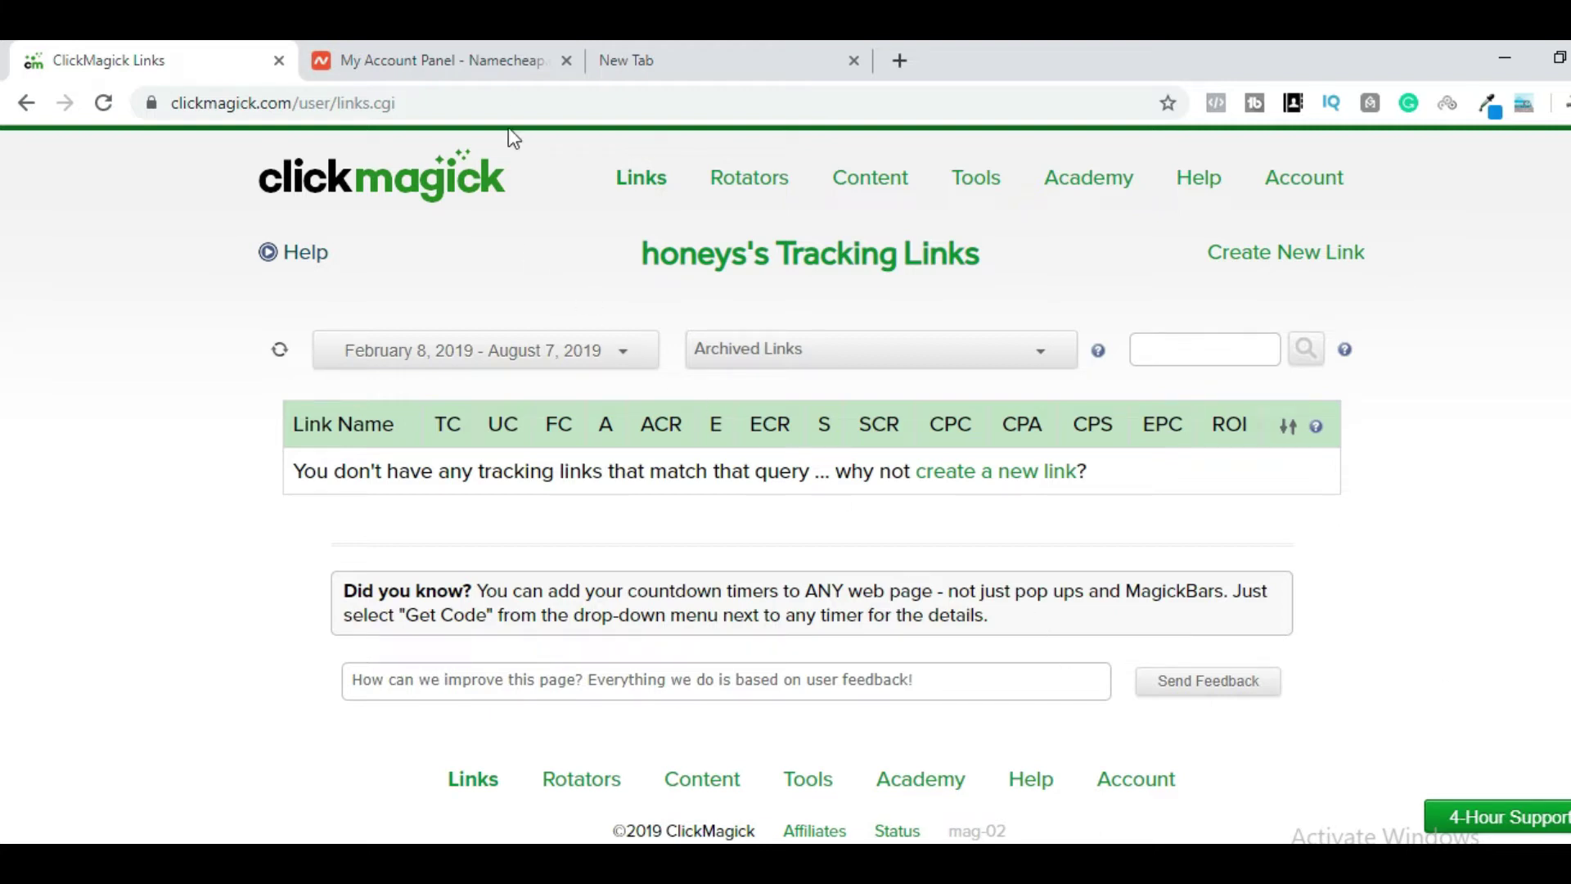
Switch to the Namecheap account, open the management page for myssurveys.com and check its nameserver setting.
left_click(485, 62)
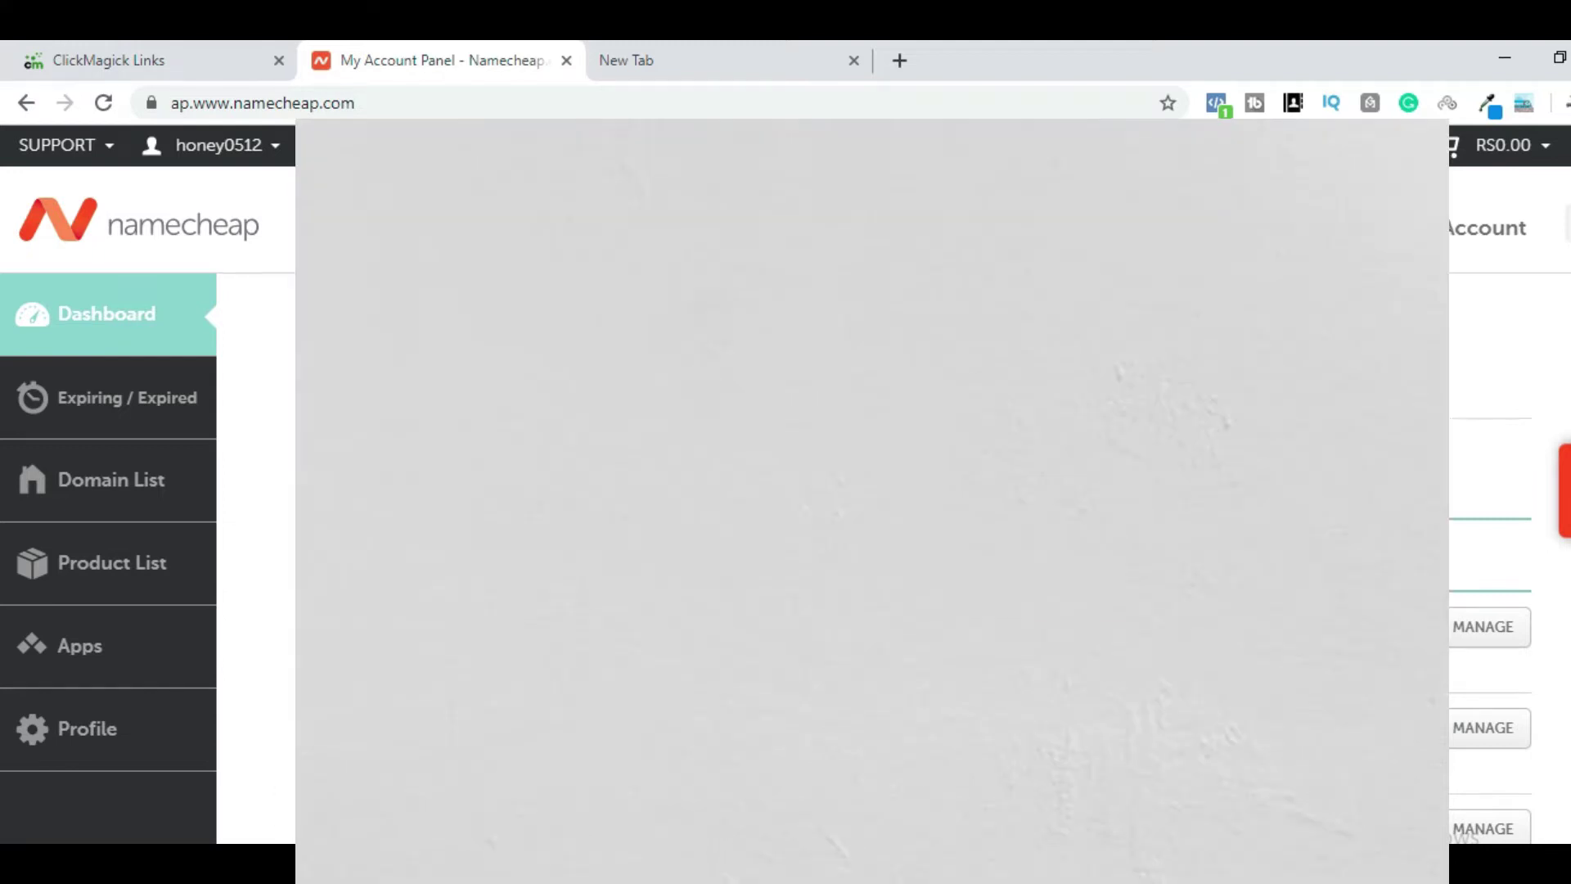
scroll(728, 370, "down", 3)
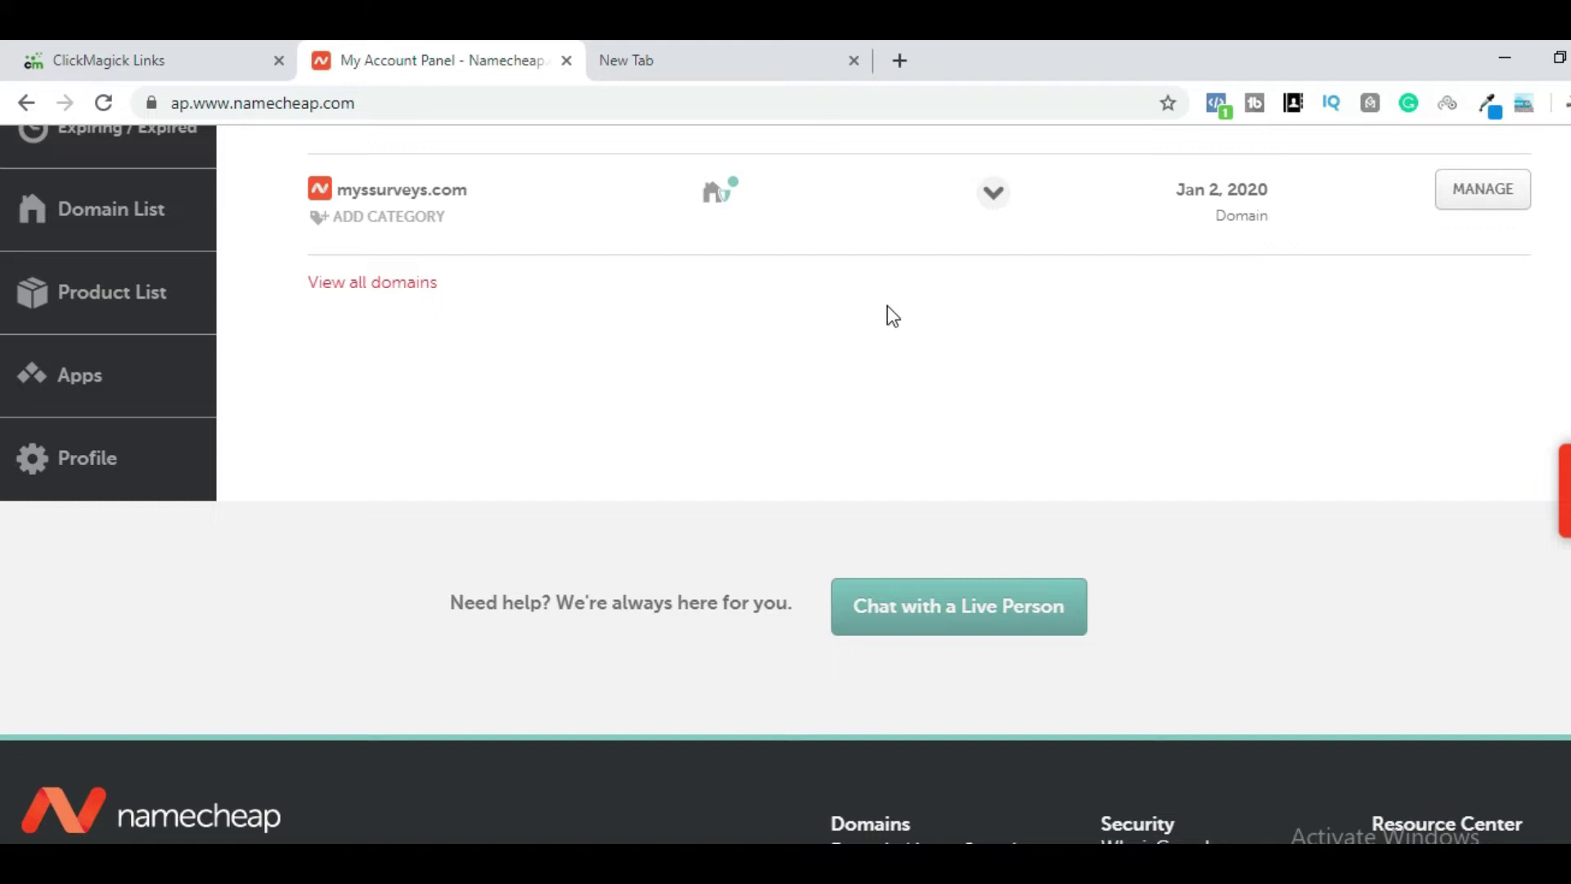
left_click(1482, 211)
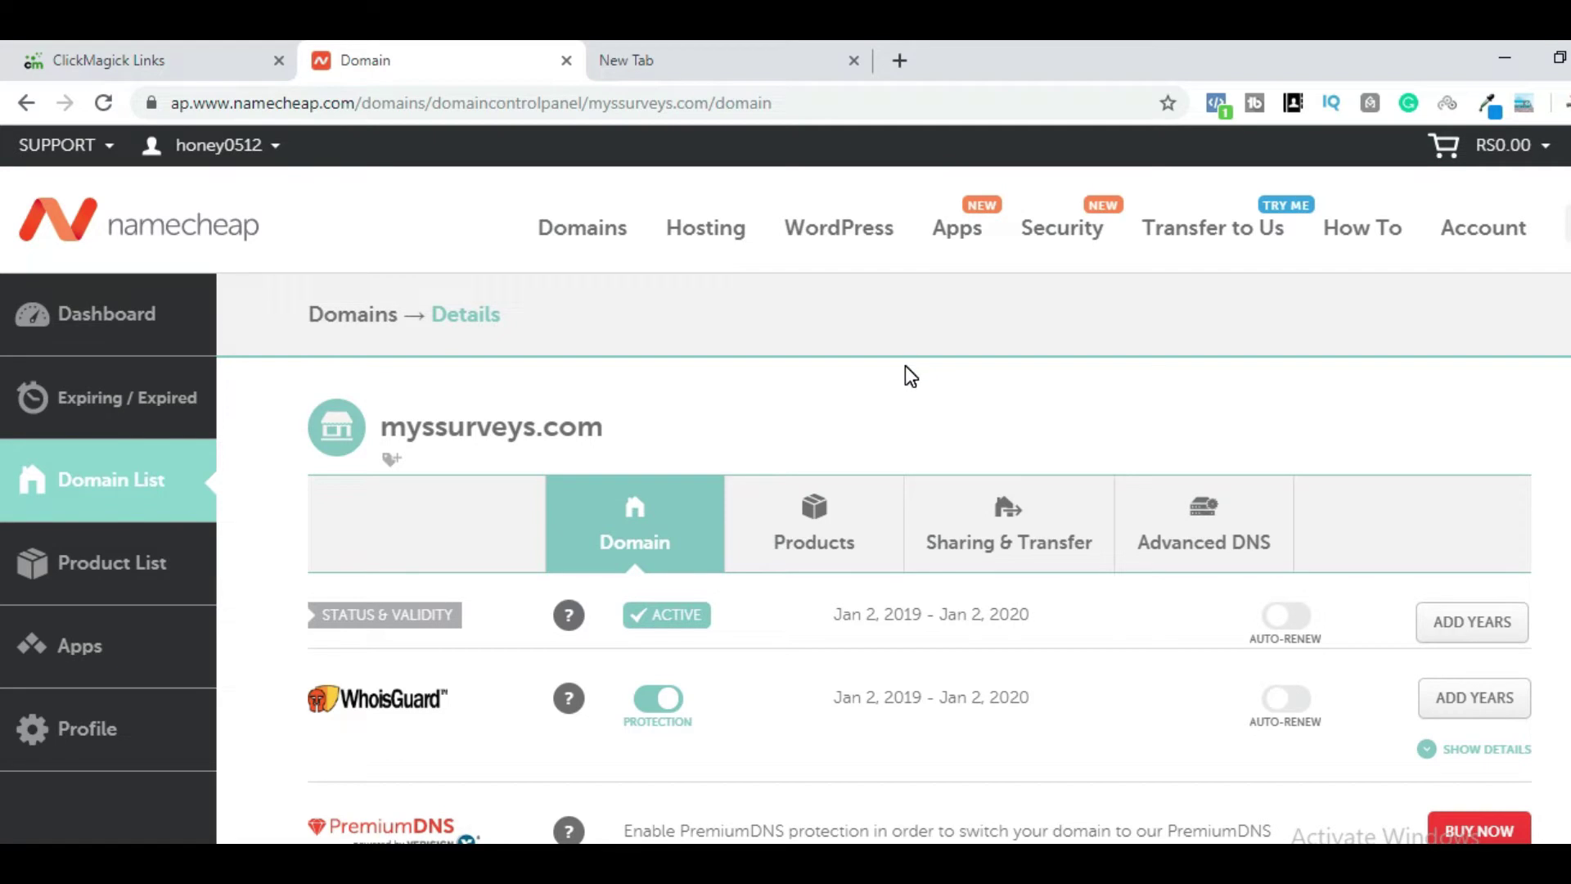
scroll(905, 365, "down", 5)
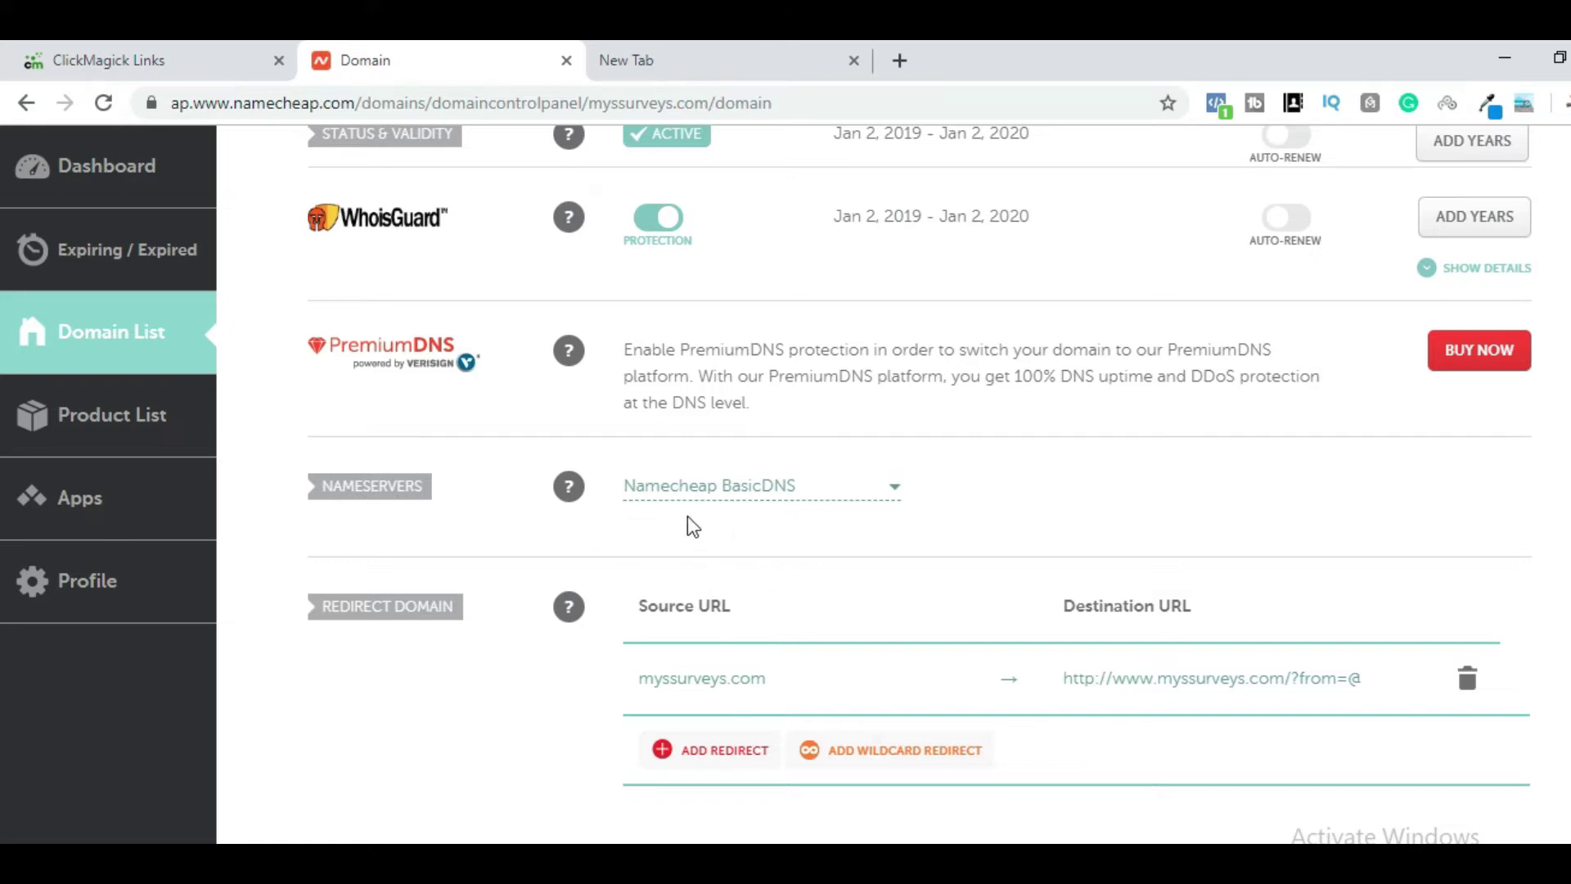
scroll(1015, 522, "up", 3)
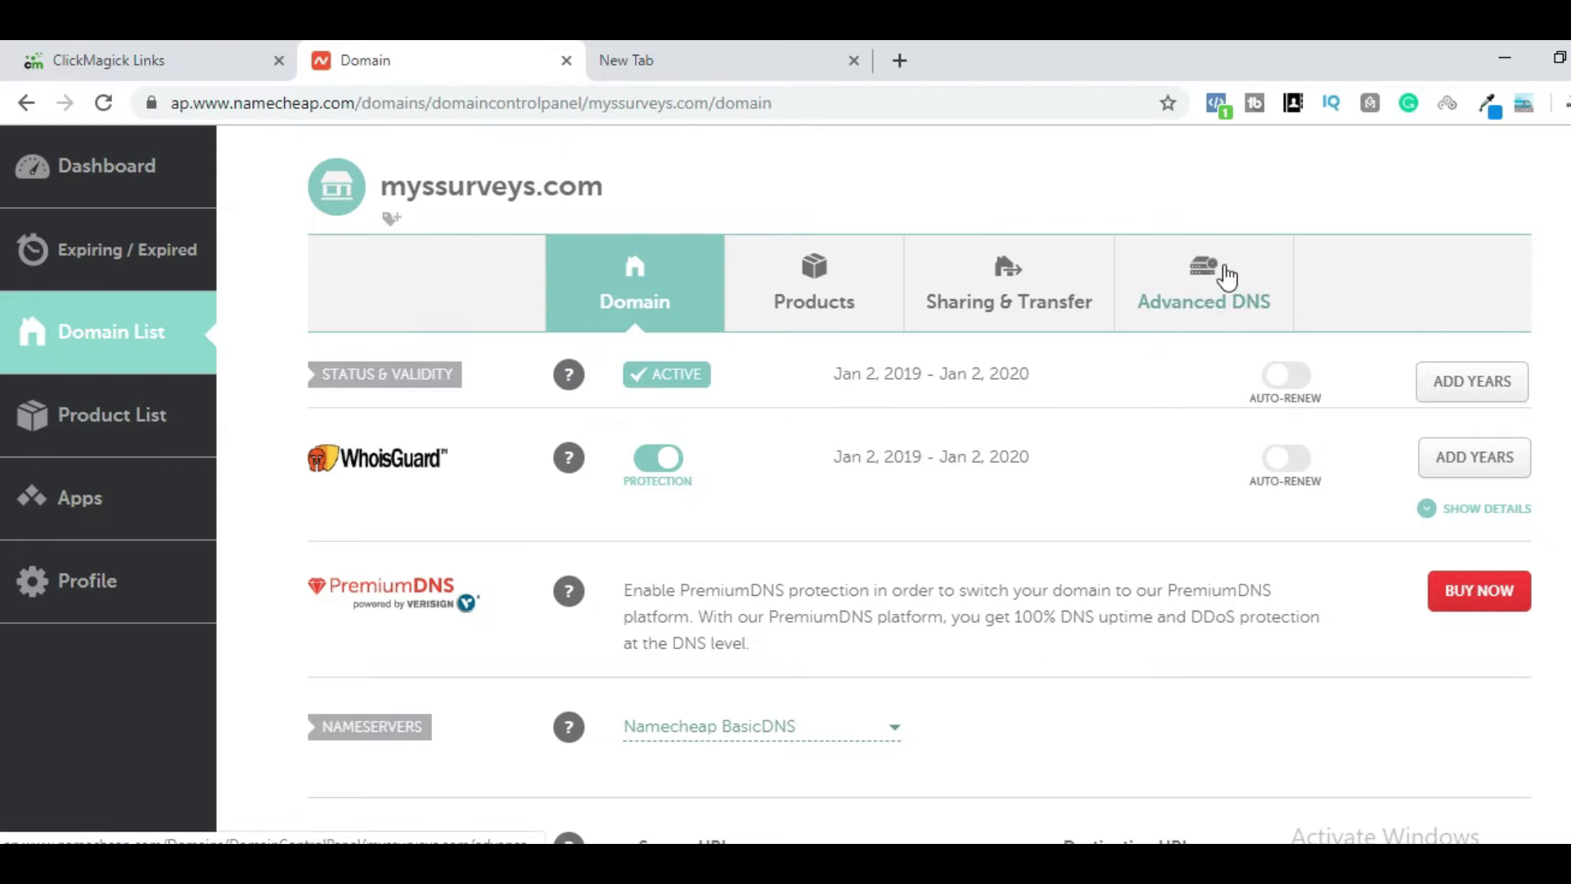
Open the Advanced DNS settings of myssurveys.com and review its host records.
left_click(1199, 317)
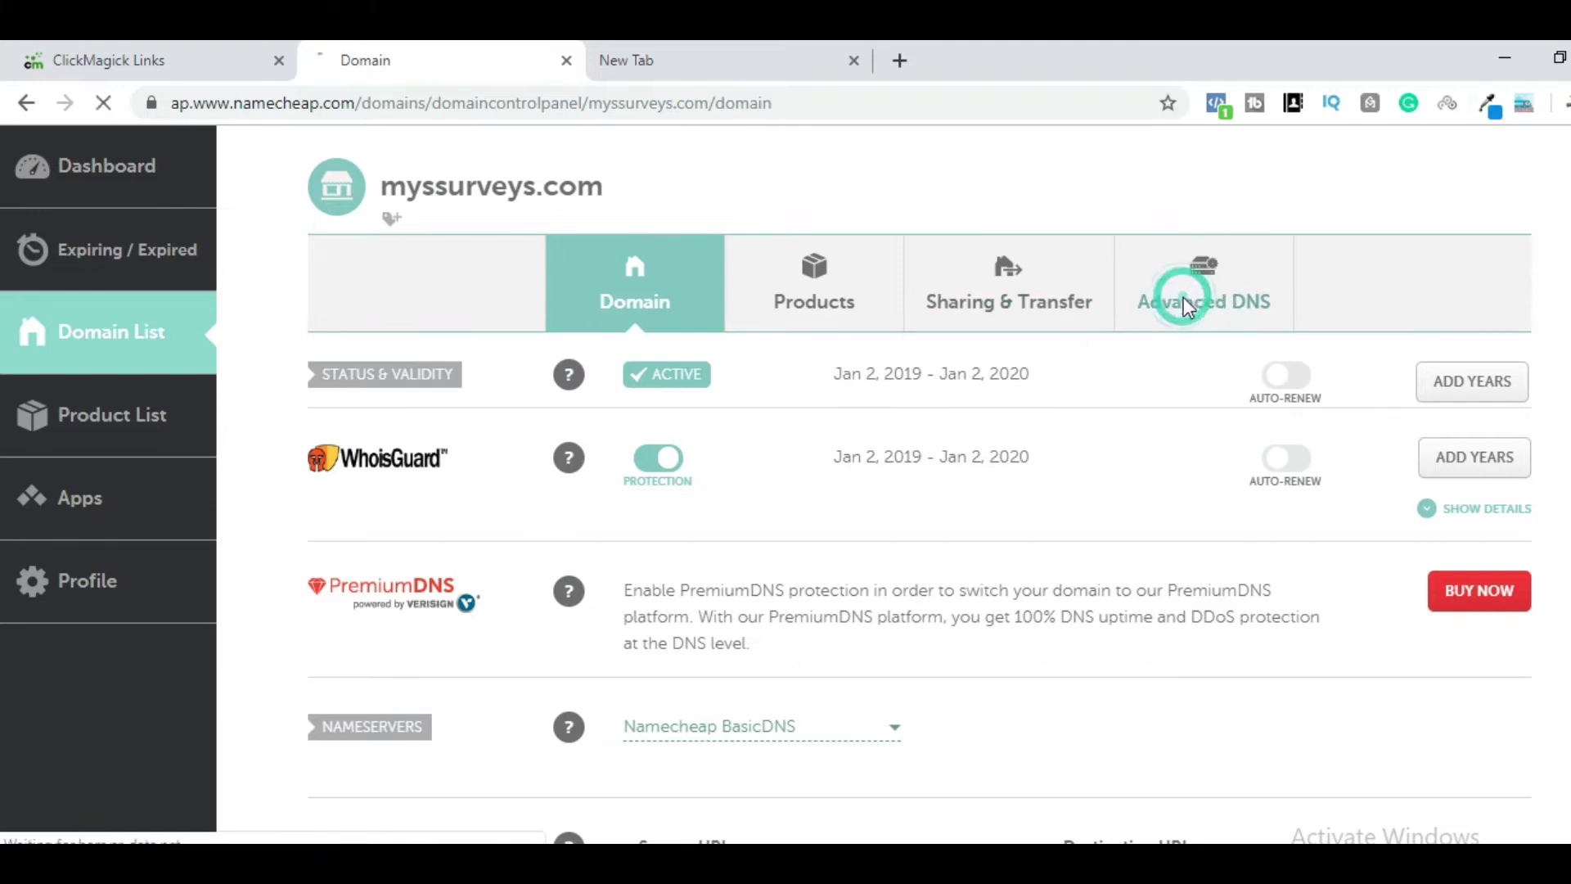
scroll(900, 324, "down", 2)
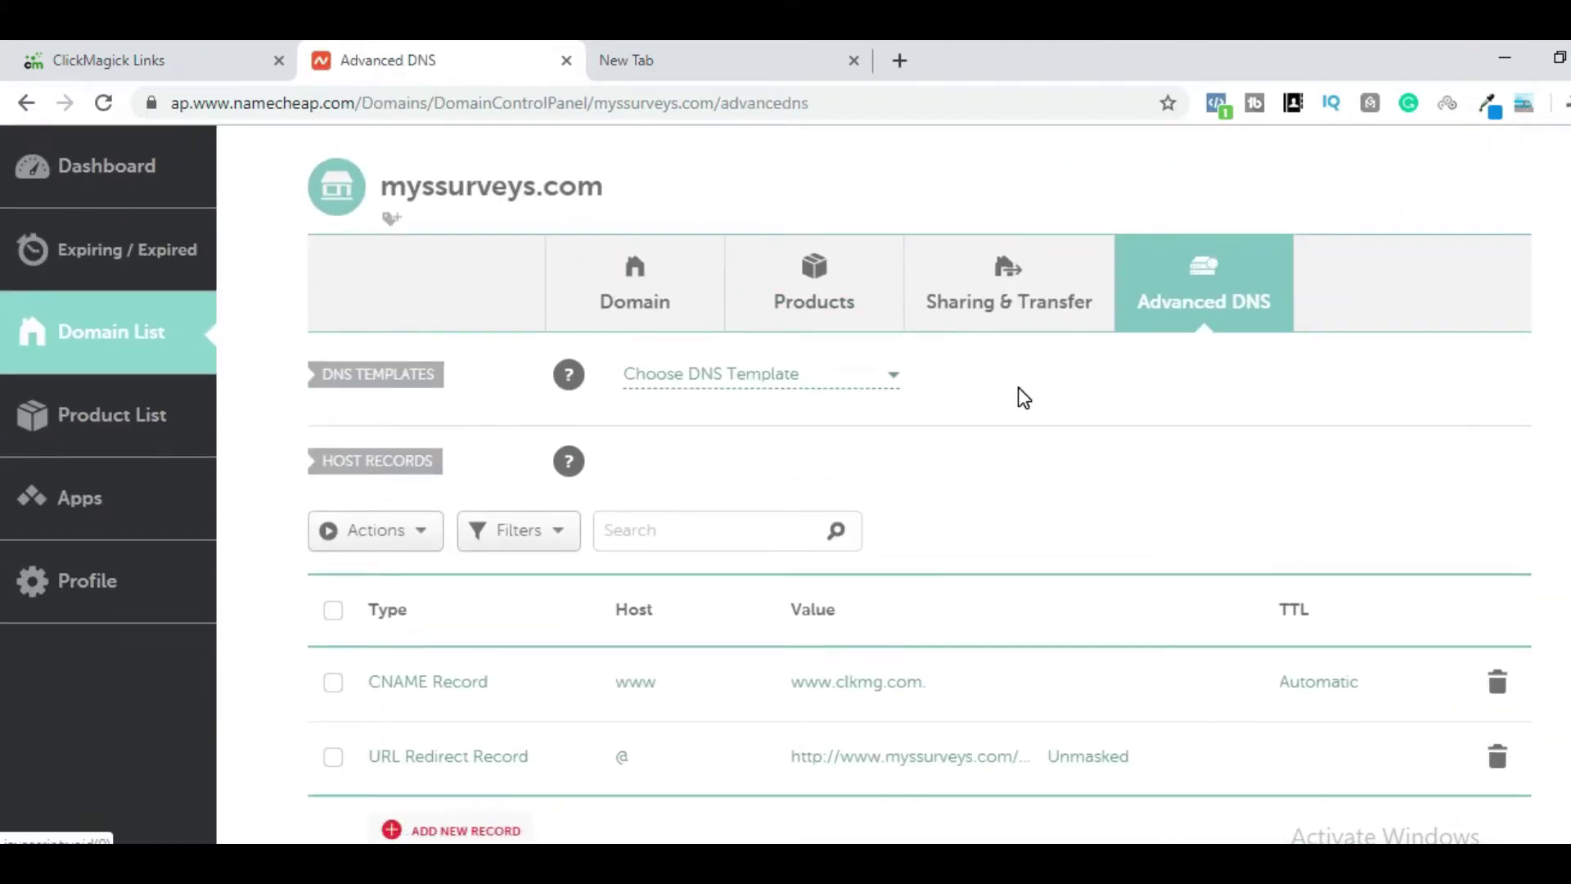
scroll(1018, 392, "down", 1)
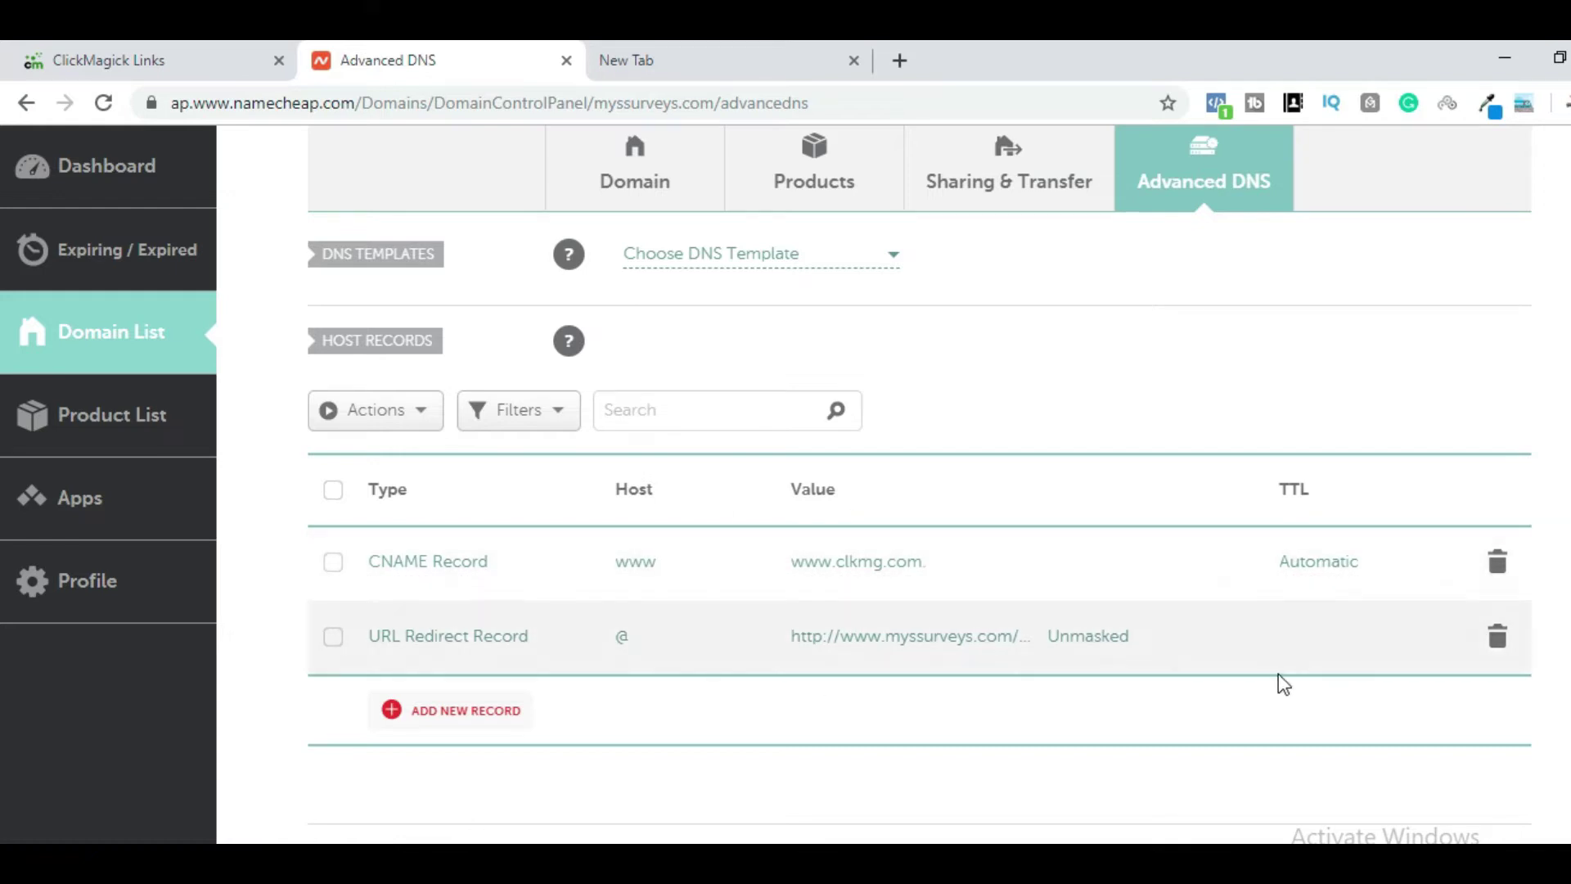
scroll(524, 352, "up", 4)
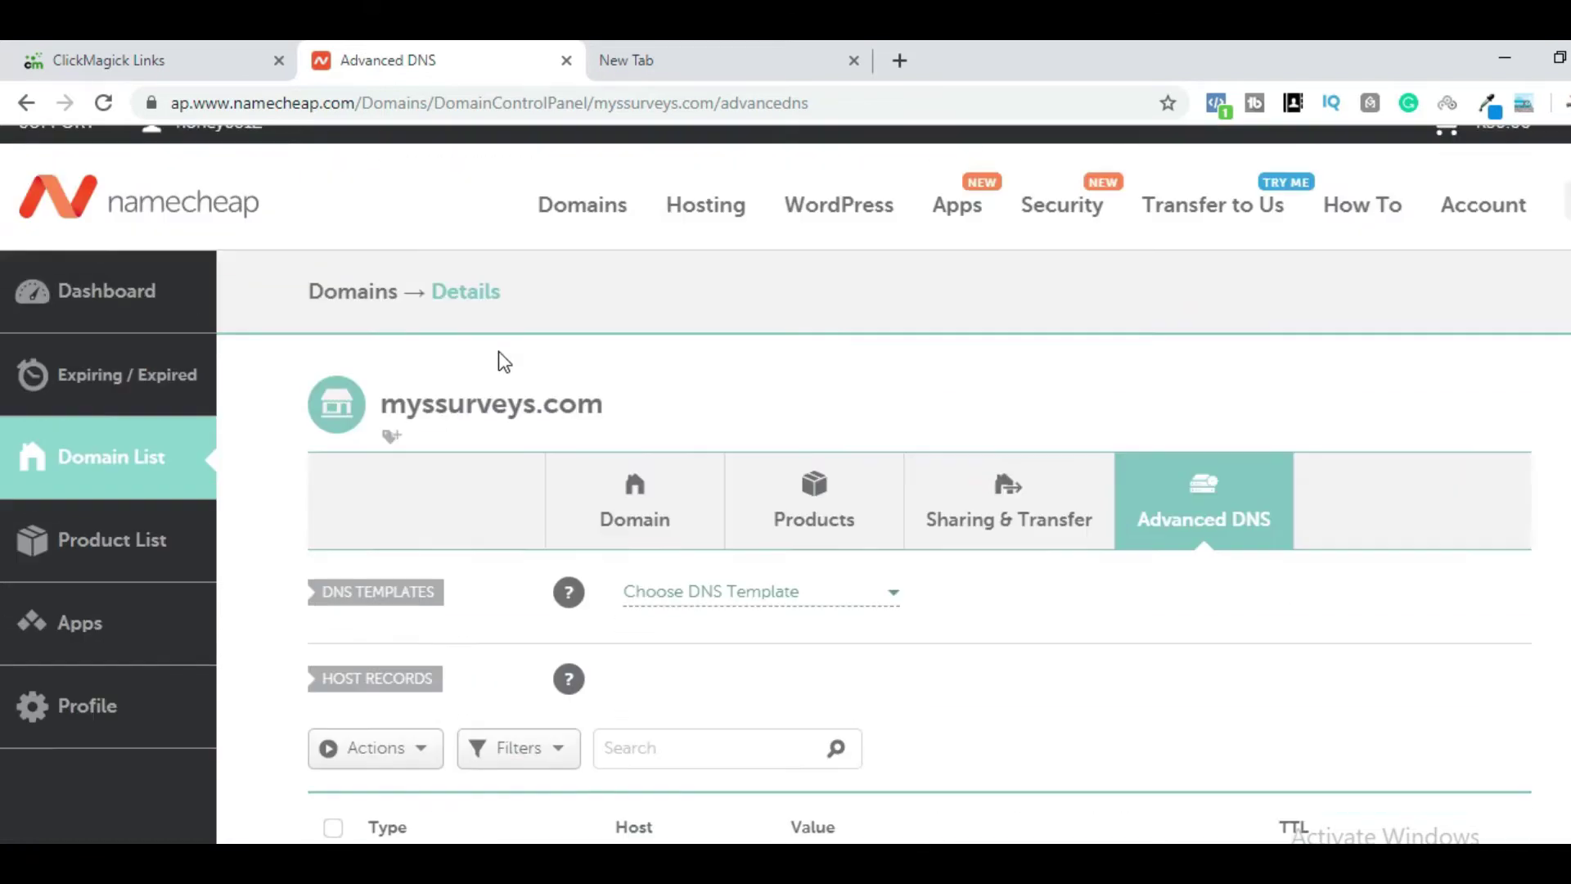
left_click_drag(655, 429, 378, 426)
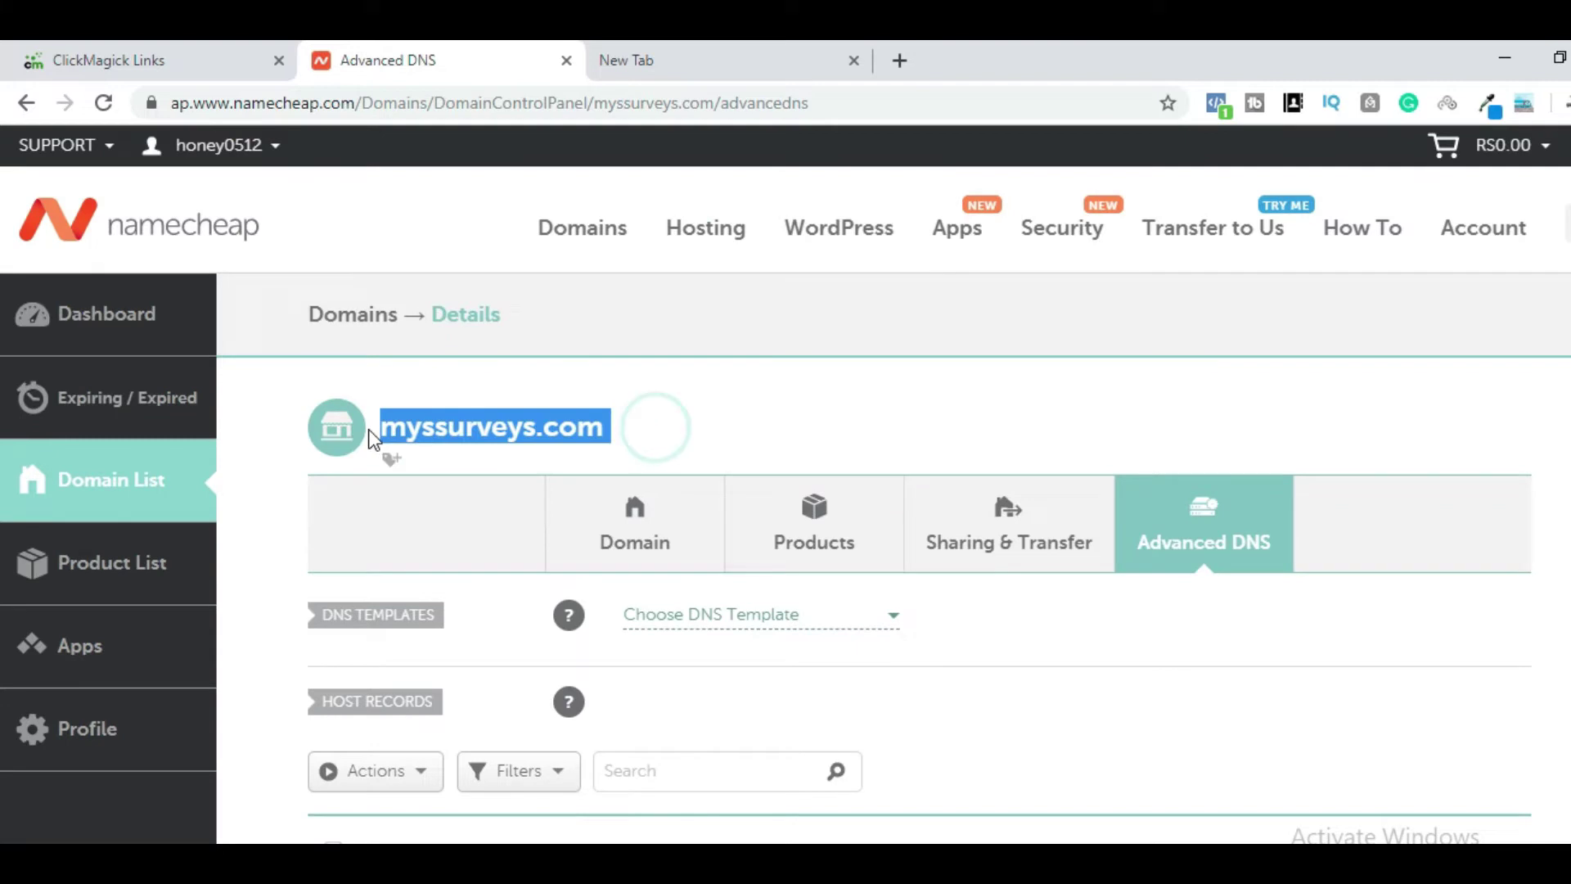
left_click(186, 65)
left_click(451, 70)
scroll(958, 346, "down", 4)
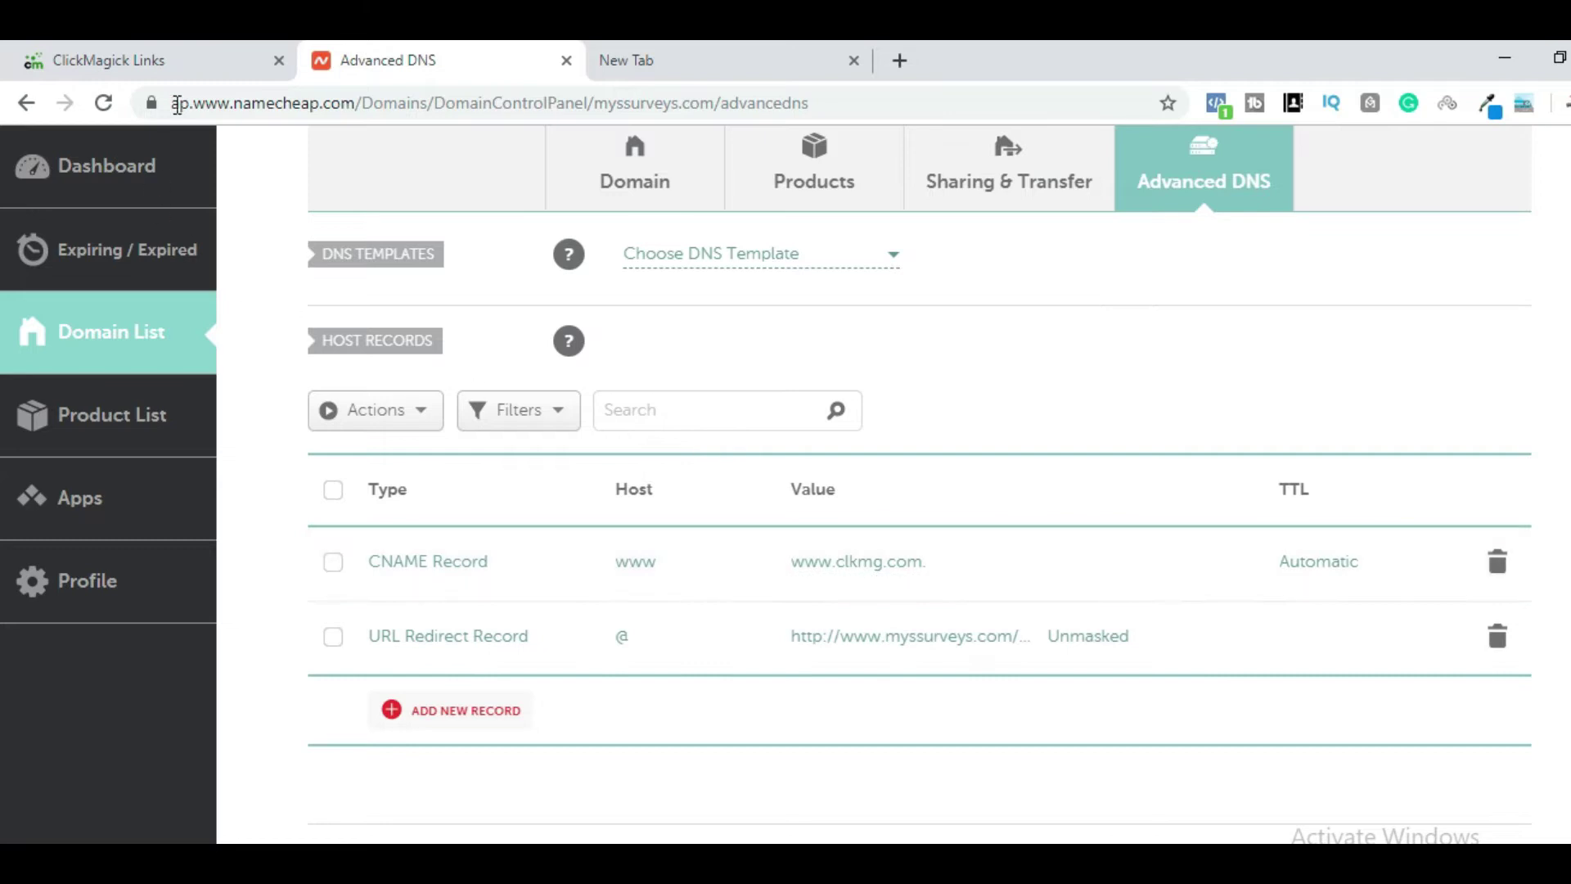
Switch to ClickMagick, open its Knowledge Base and search for "NameCheap custom domain".
left_click(183, 68)
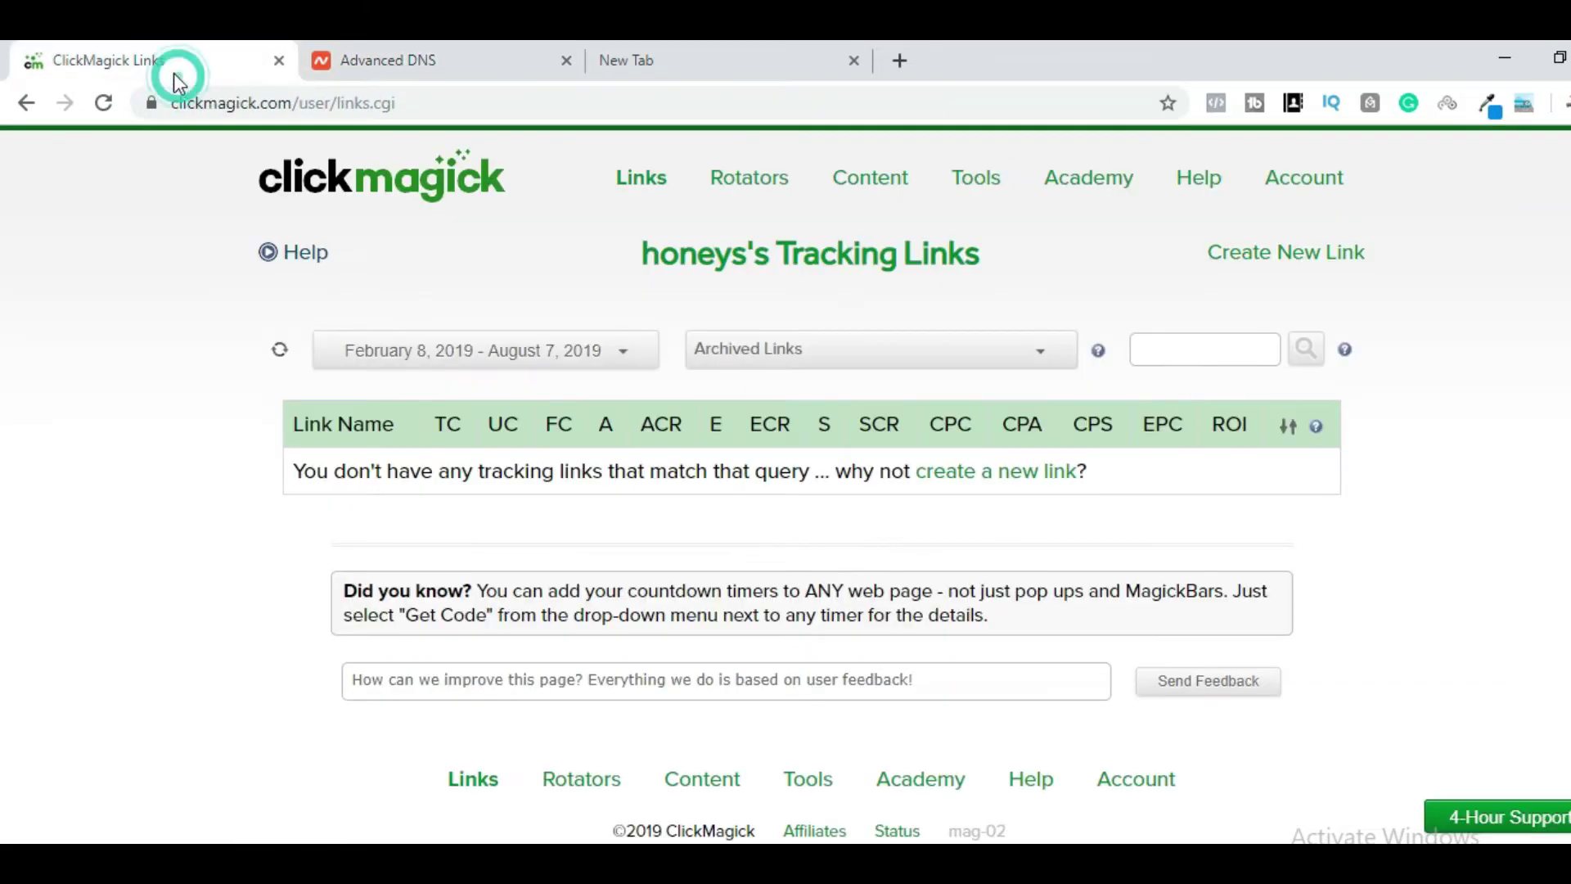
left_click(1200, 182)
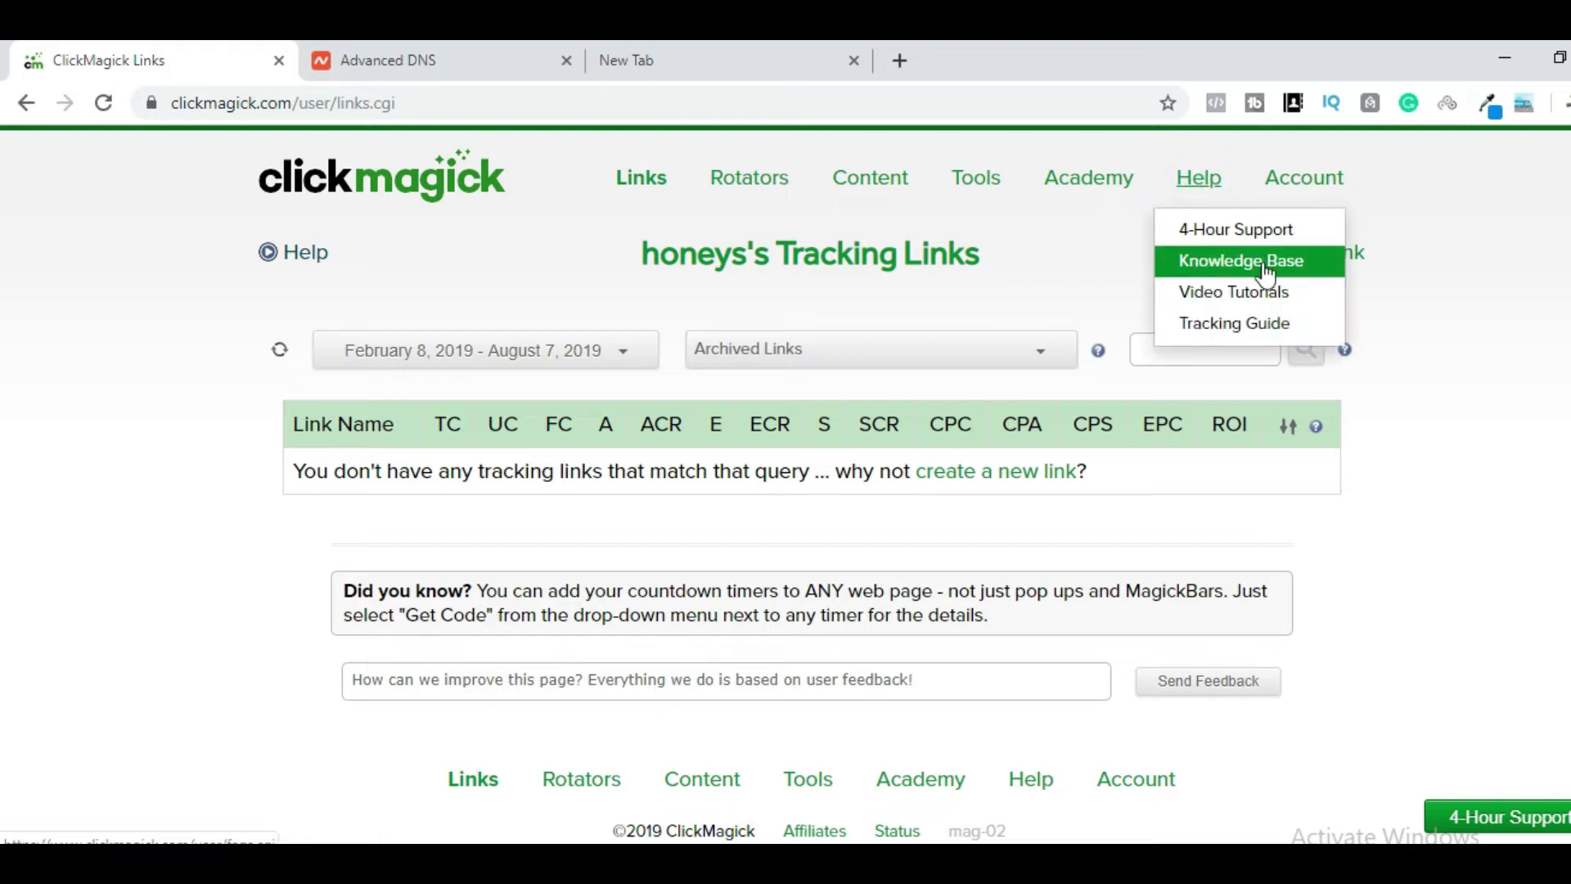
left_click(1309, 264)
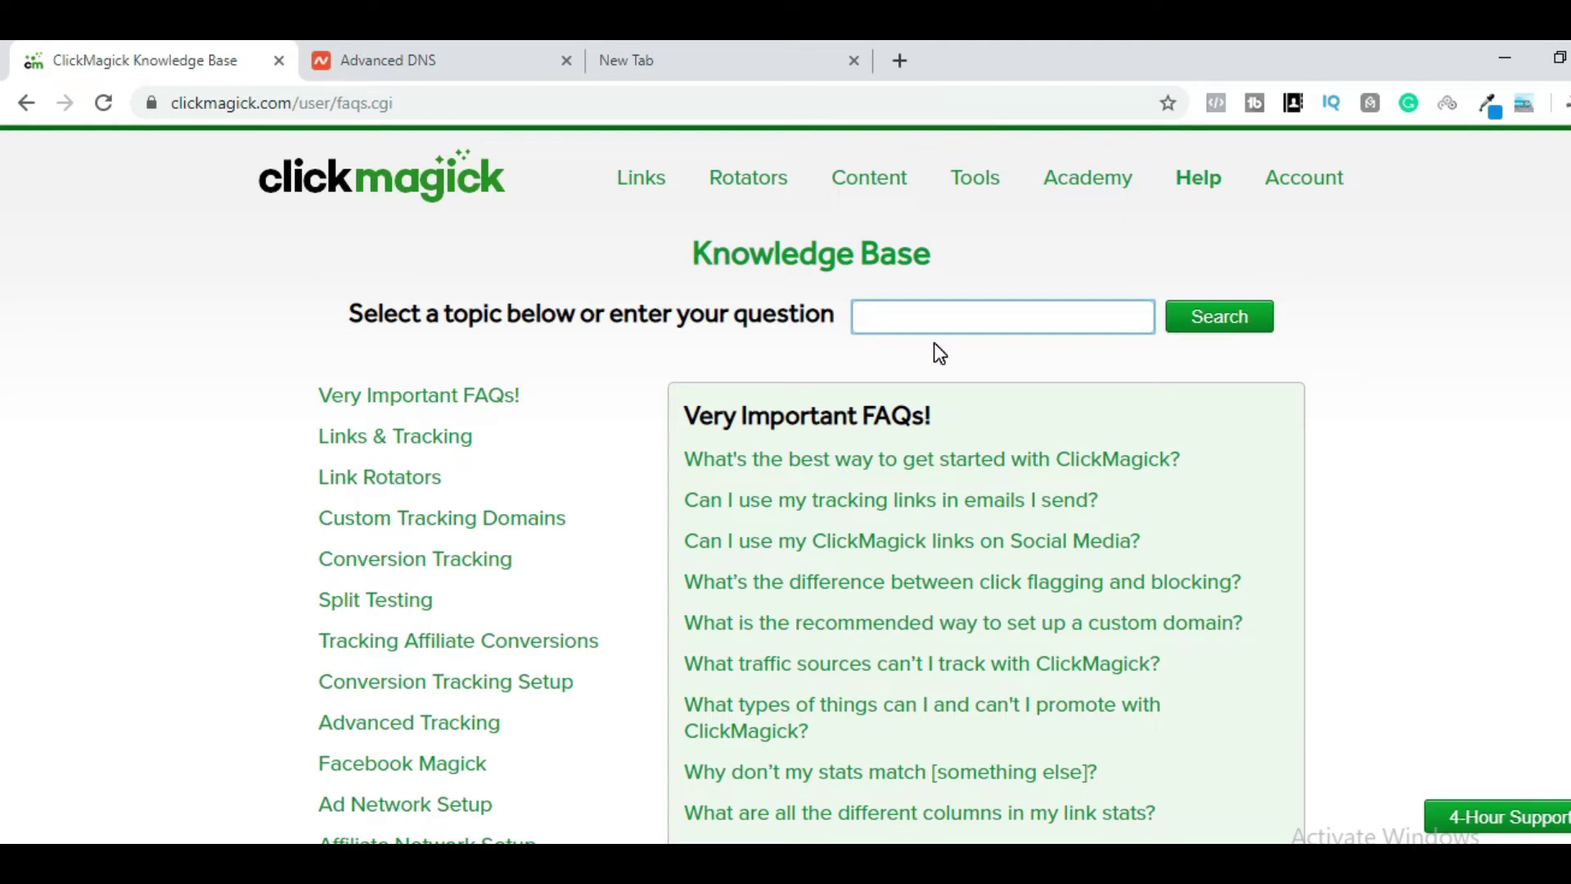
left_click(1069, 324)
type("name")
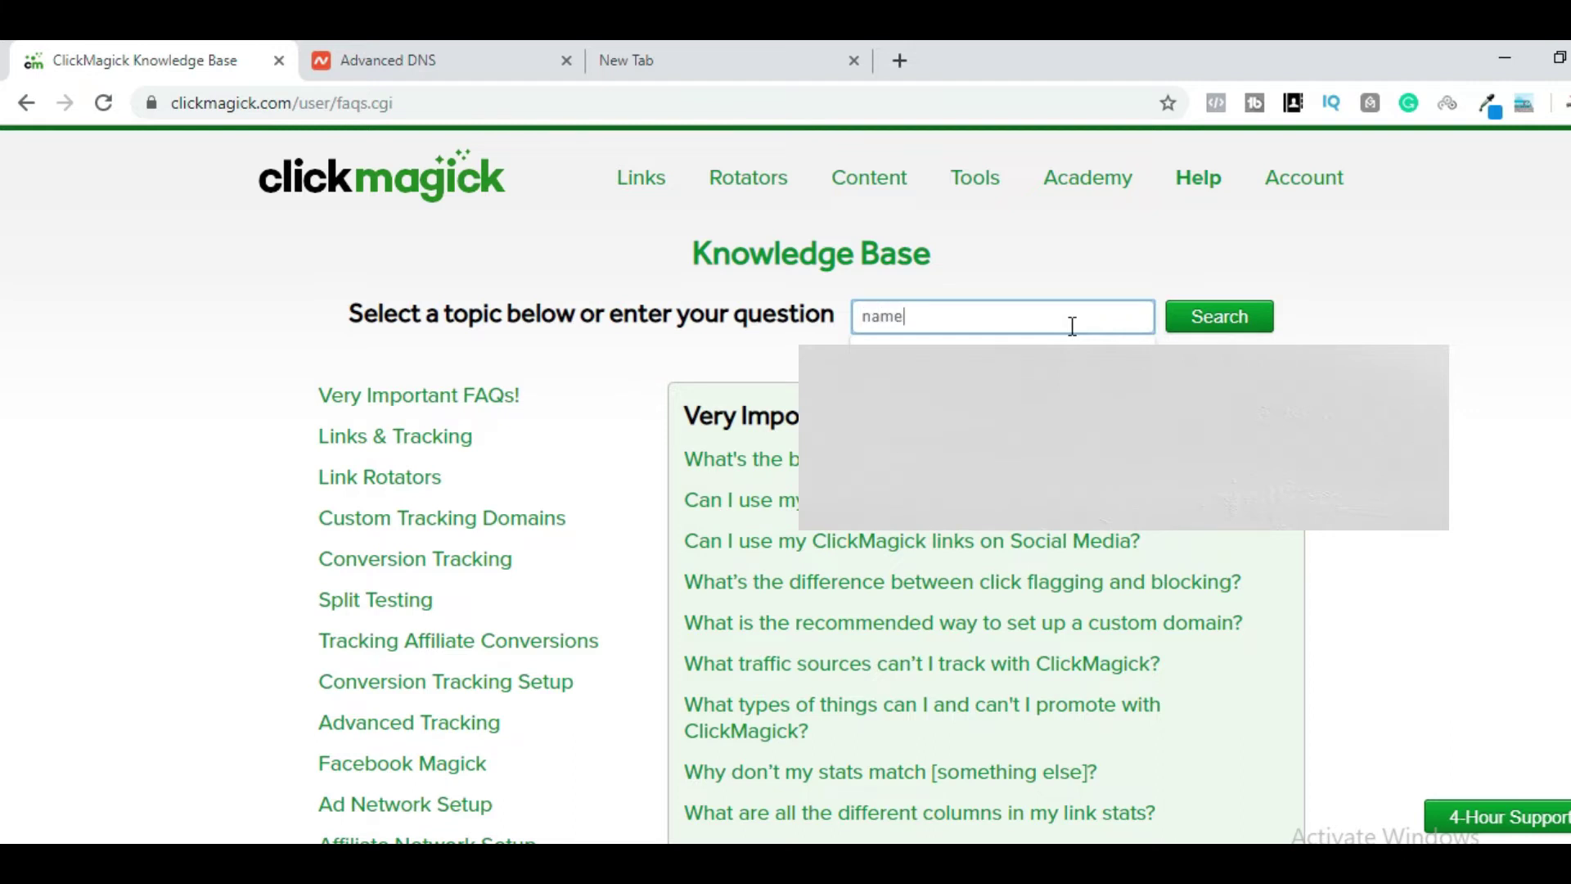
type("cheap custom domain")
left_click(1225, 320)
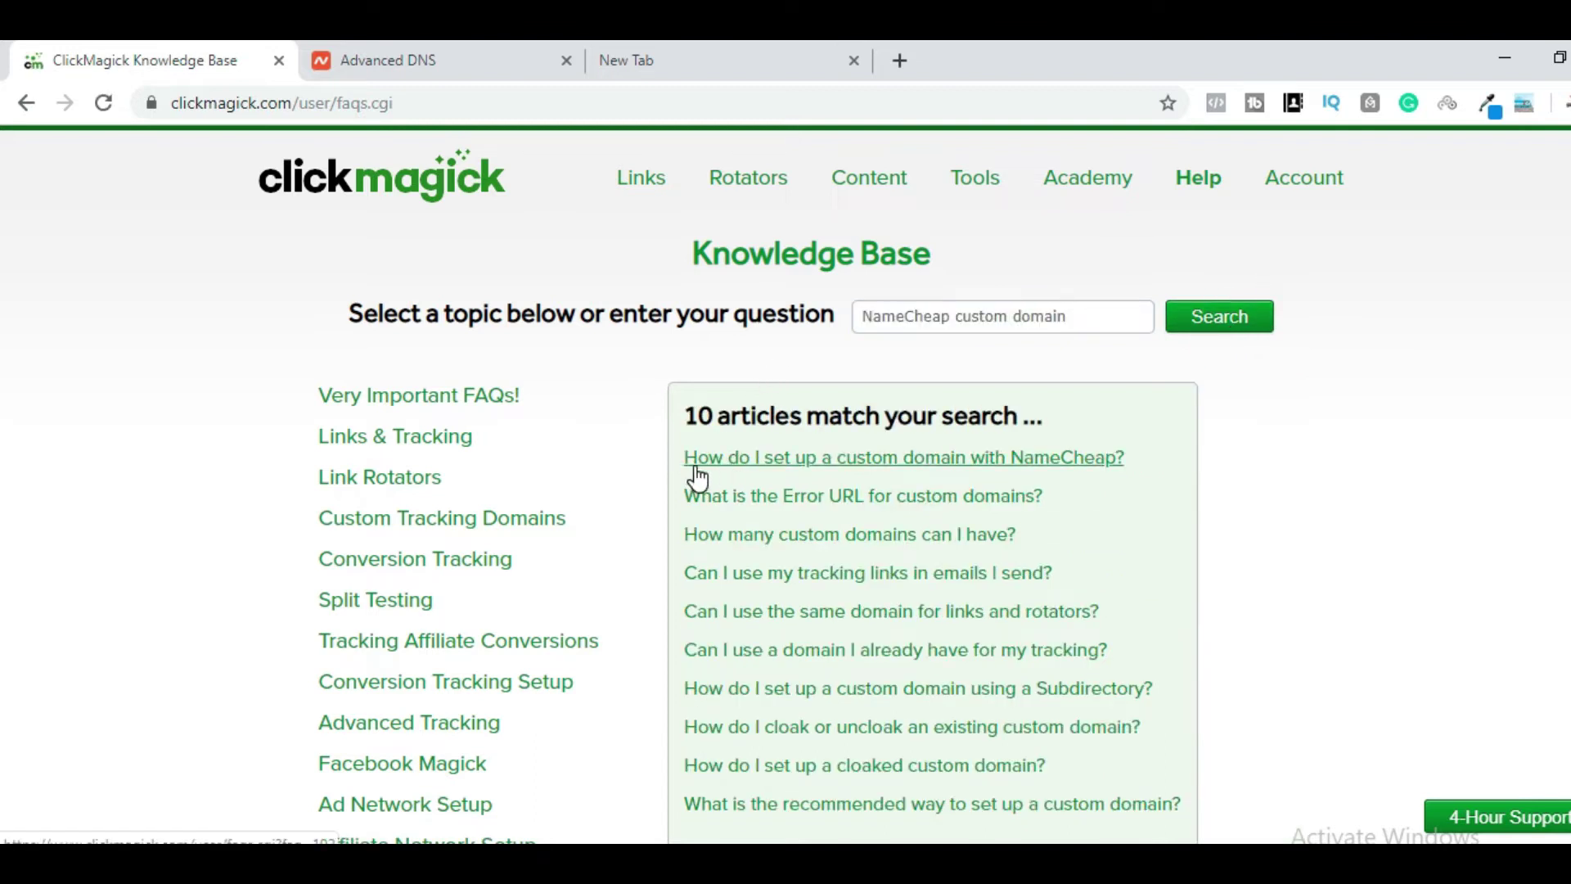
Open the article "How do I set up a custom domain with NameCheap?" in a new browser tab and read its introduction.
right_click(878, 468)
left_click(915, 474)
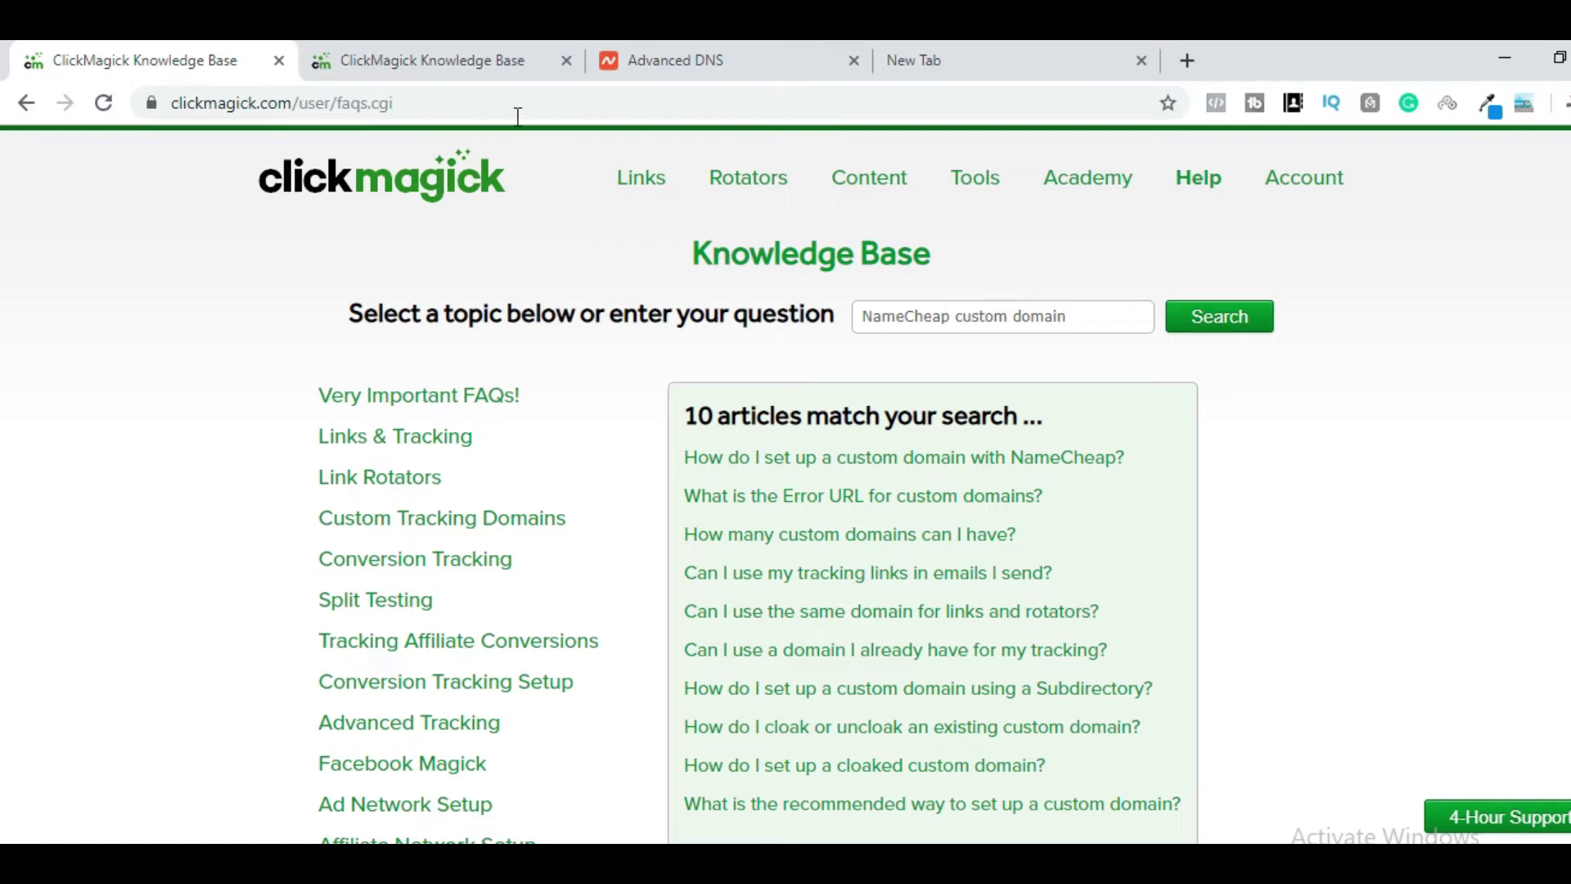
left_click(469, 60)
scroll(610, 319, "down", 1)
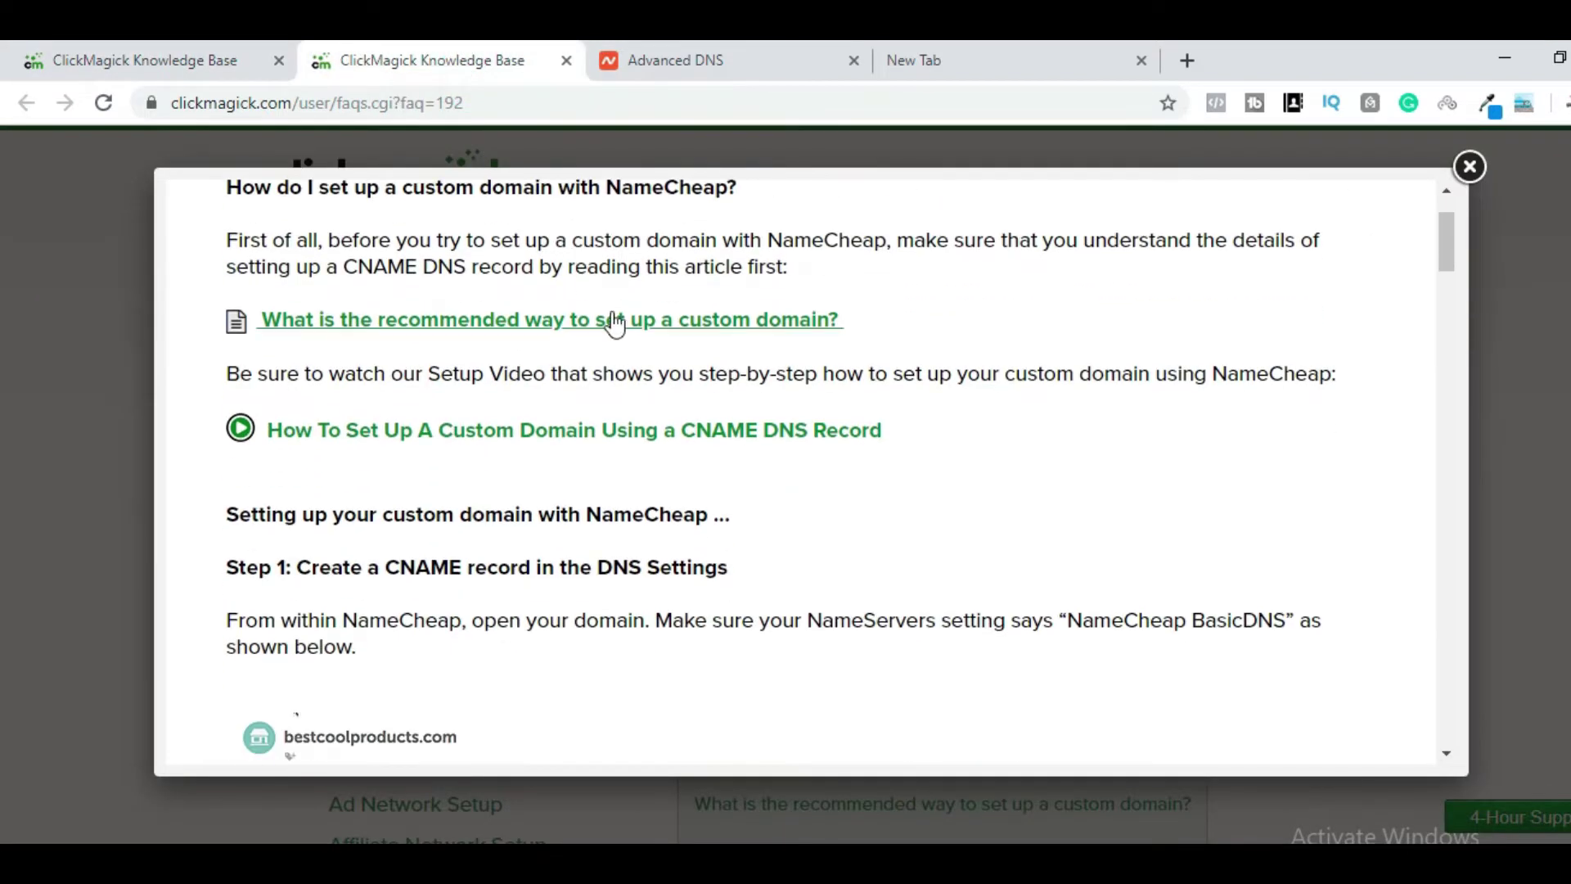
scroll(610, 322, "down", 1)
left_click_drag(301, 455, 763, 468)
left_click(762, 468)
Compare the guide's instructions for the CNAME record's type, host and target with the existing Namecheap host records.
left_click(778, 65)
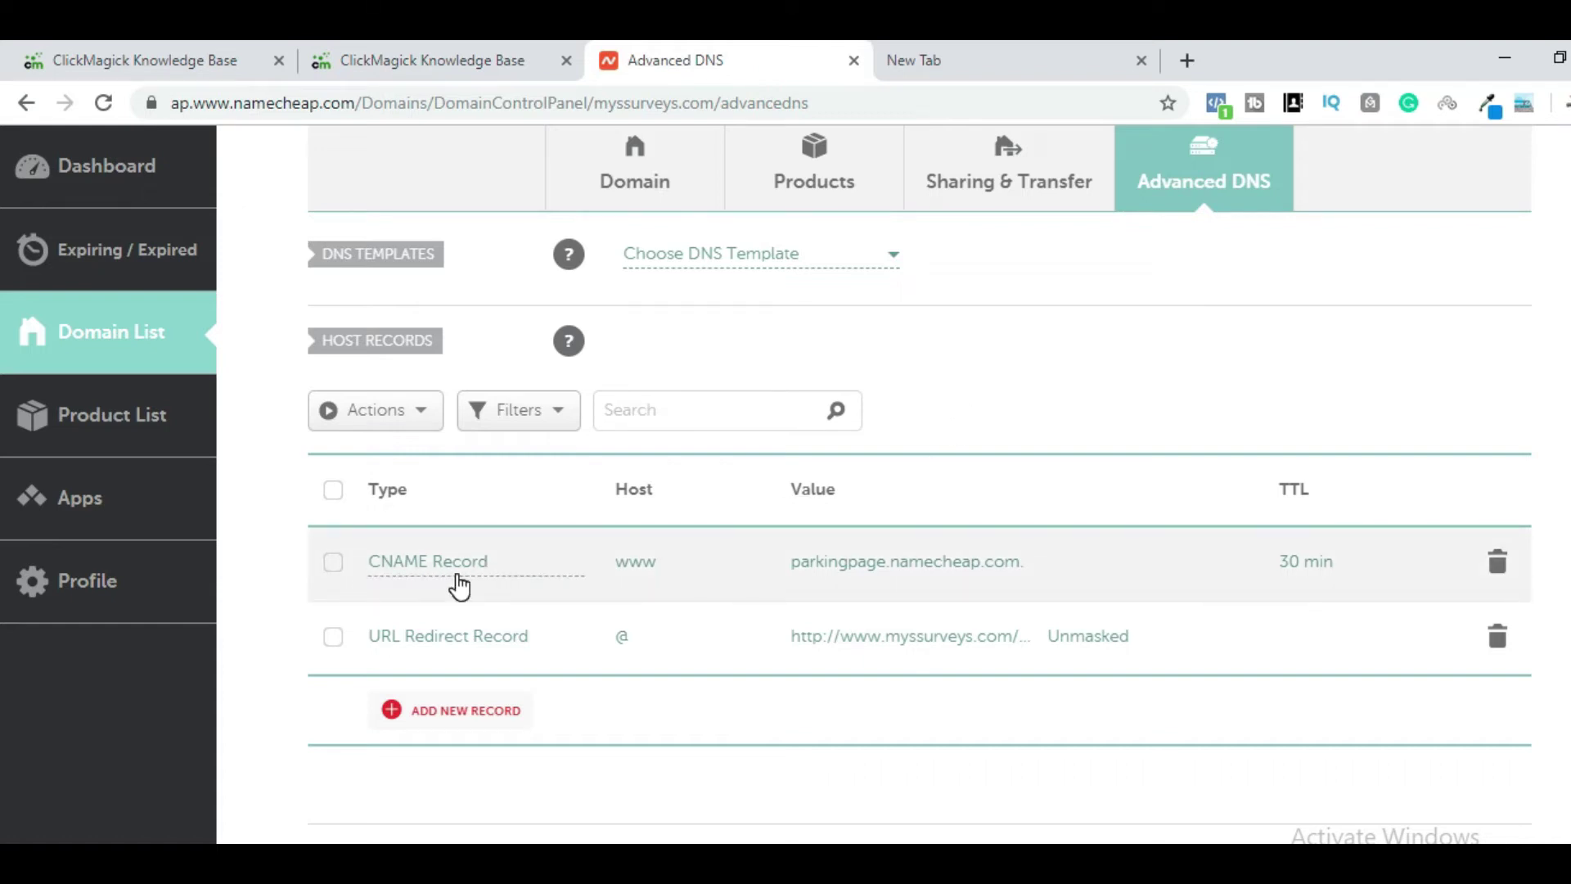
left_click(395, 57)
scroll(784, 405, "down", 1)
scroll(779, 397, "down", 7)
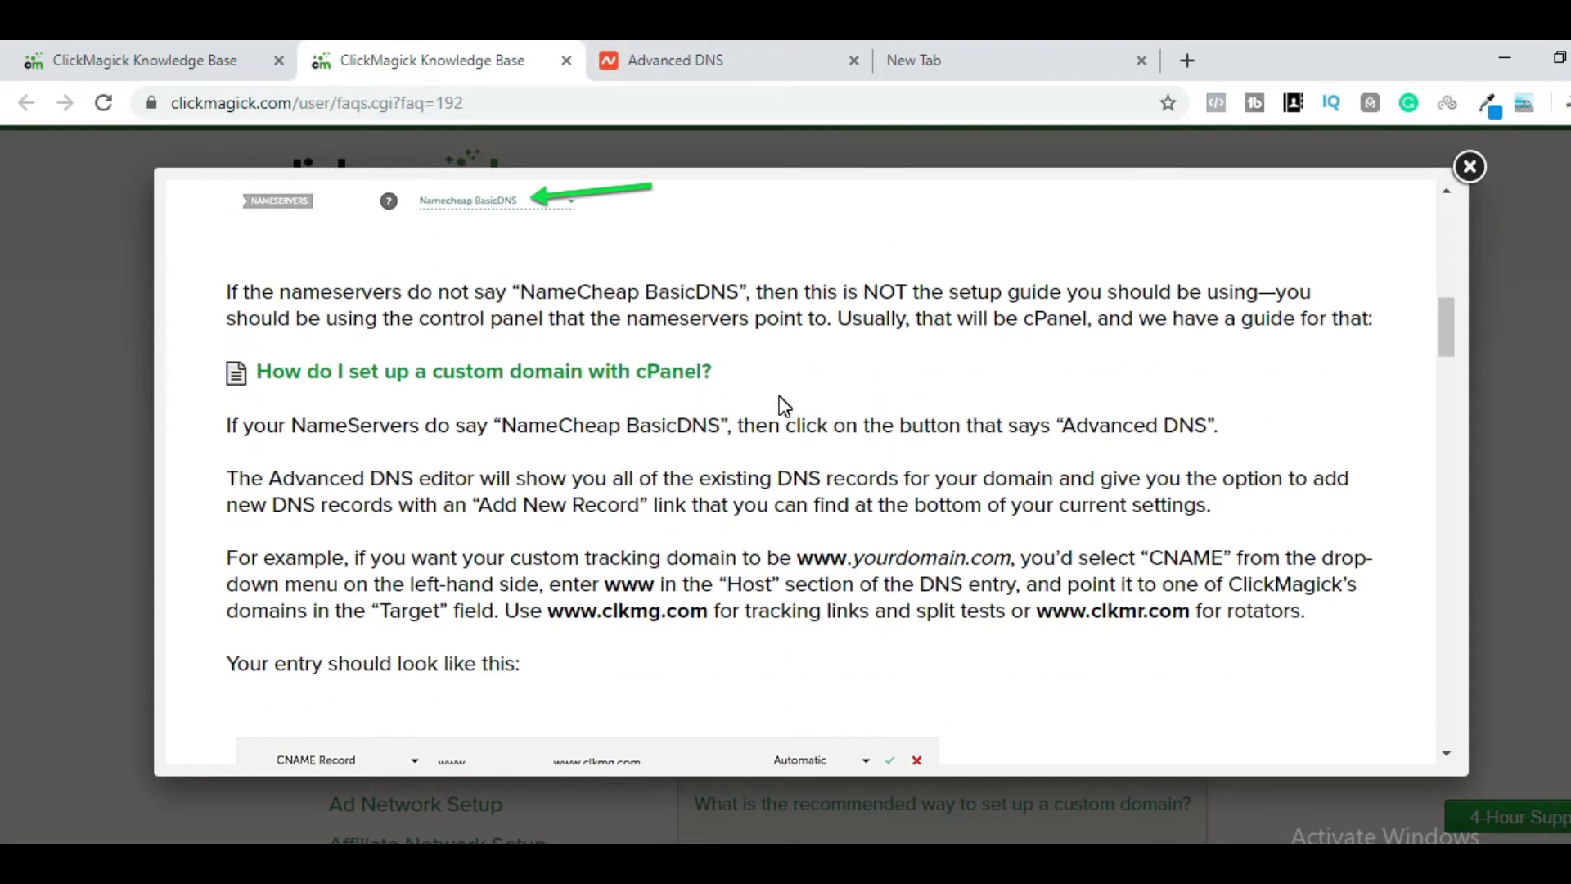
scroll(784, 404, "down", 2)
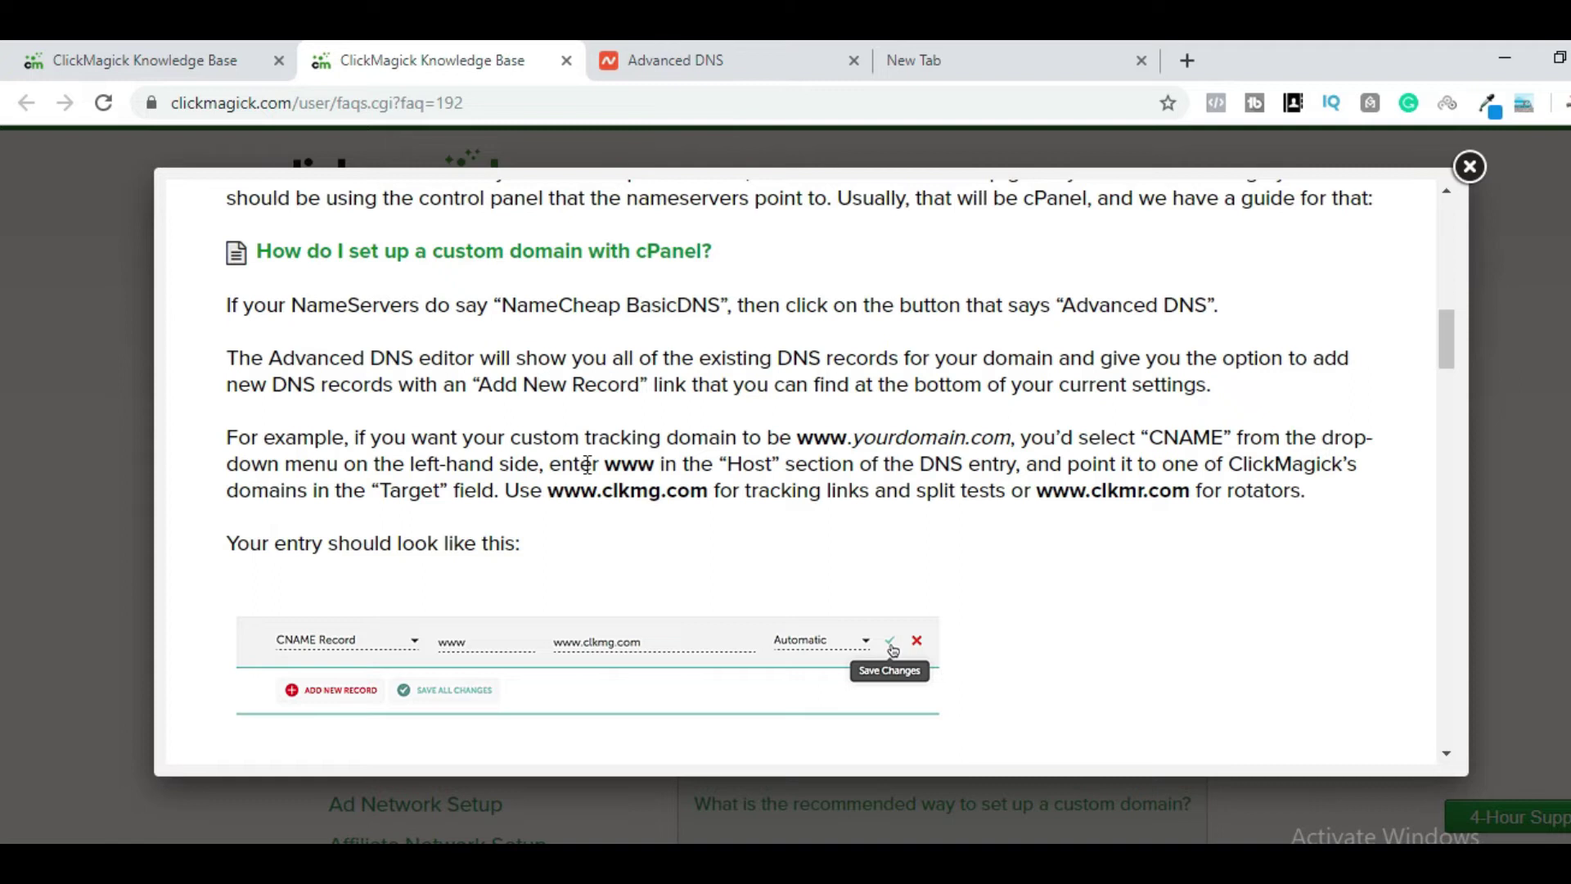
left_click_drag(622, 464, 1023, 466)
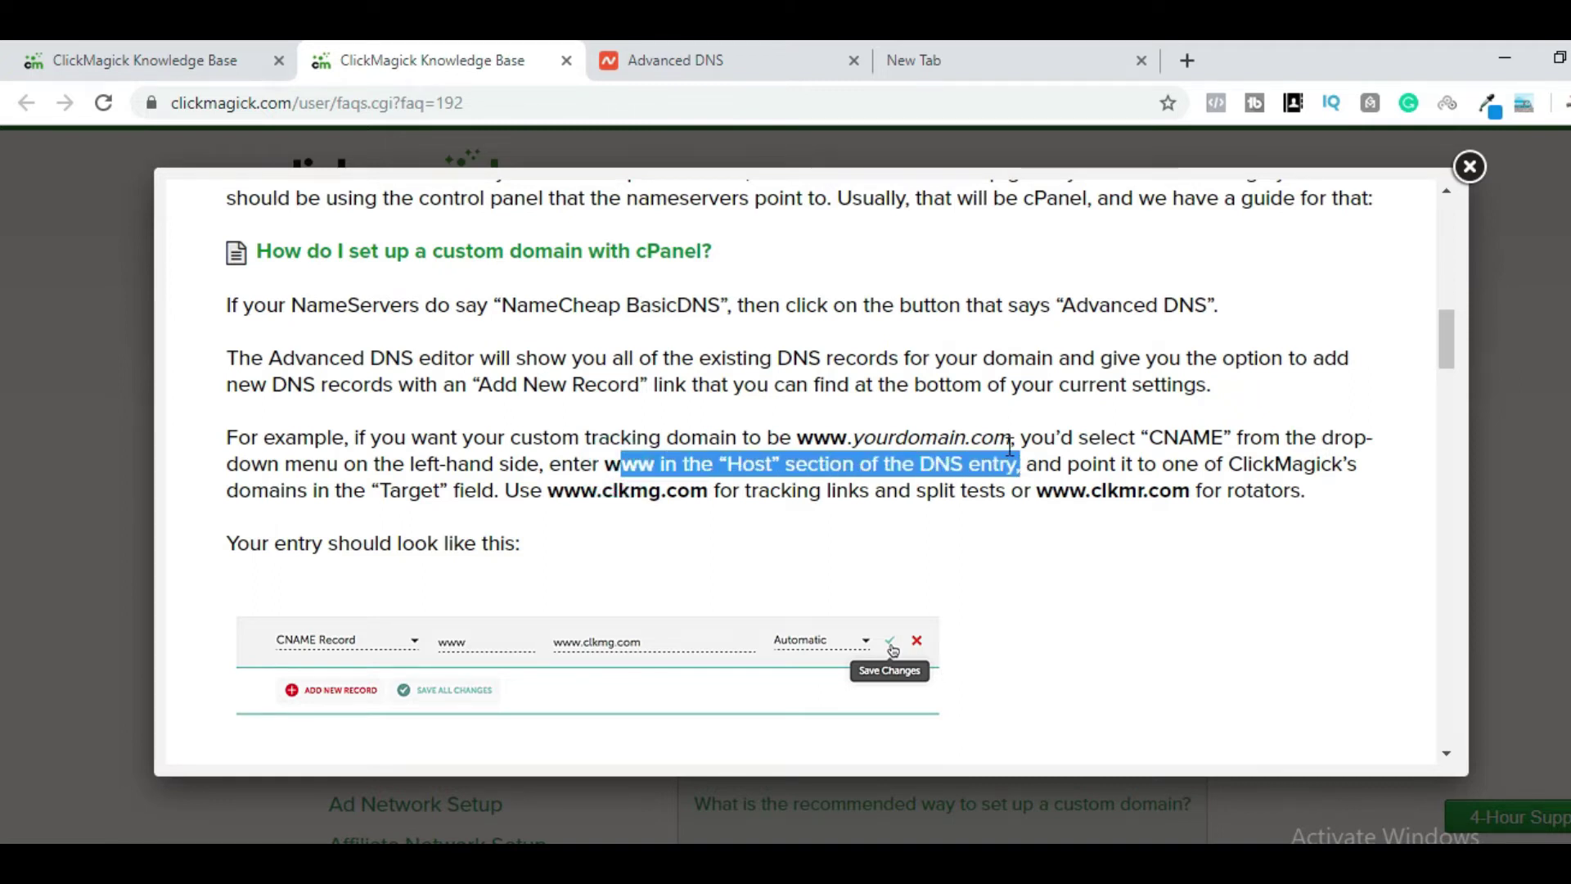
left_click(732, 49)
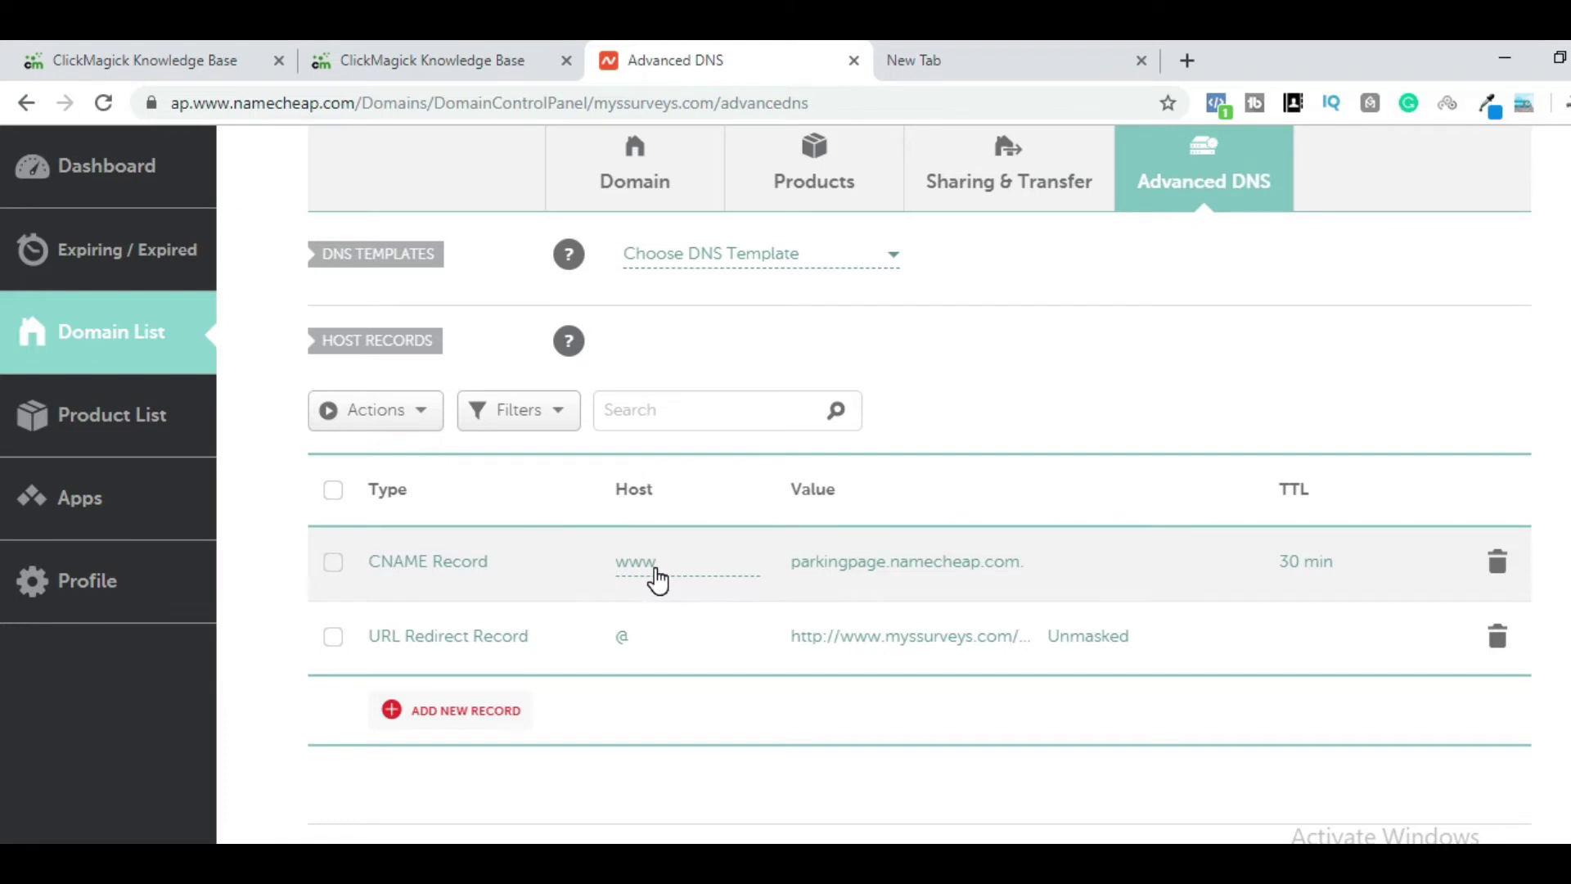
left_click(468, 56)
left_click(1107, 525)
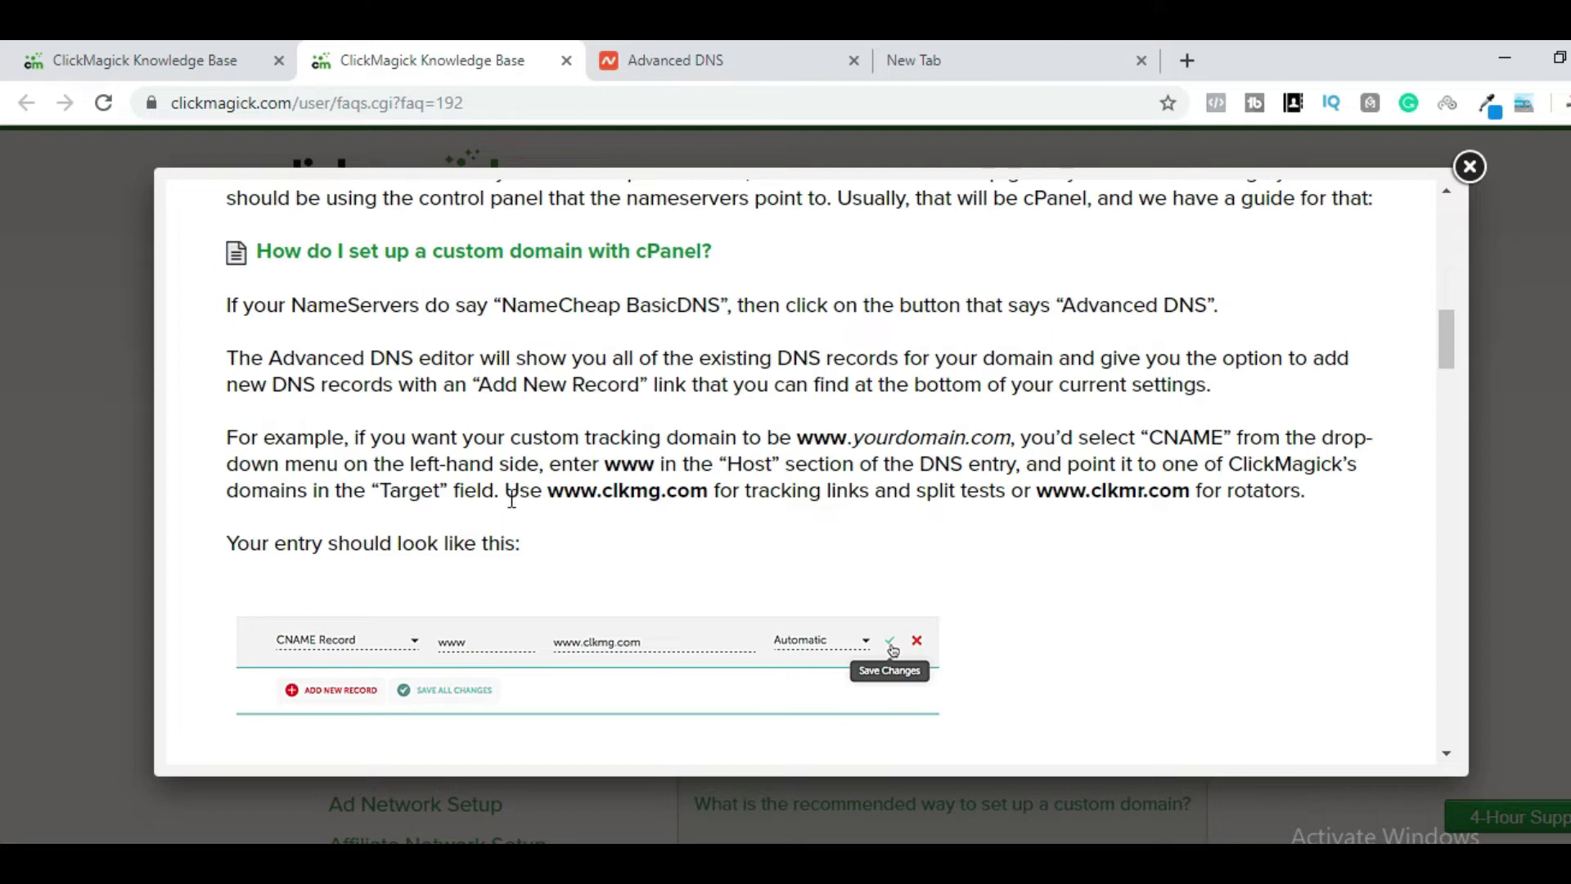
left_click_drag(547, 496, 714, 495)
left_click(765, 501)
left_click(716, 62)
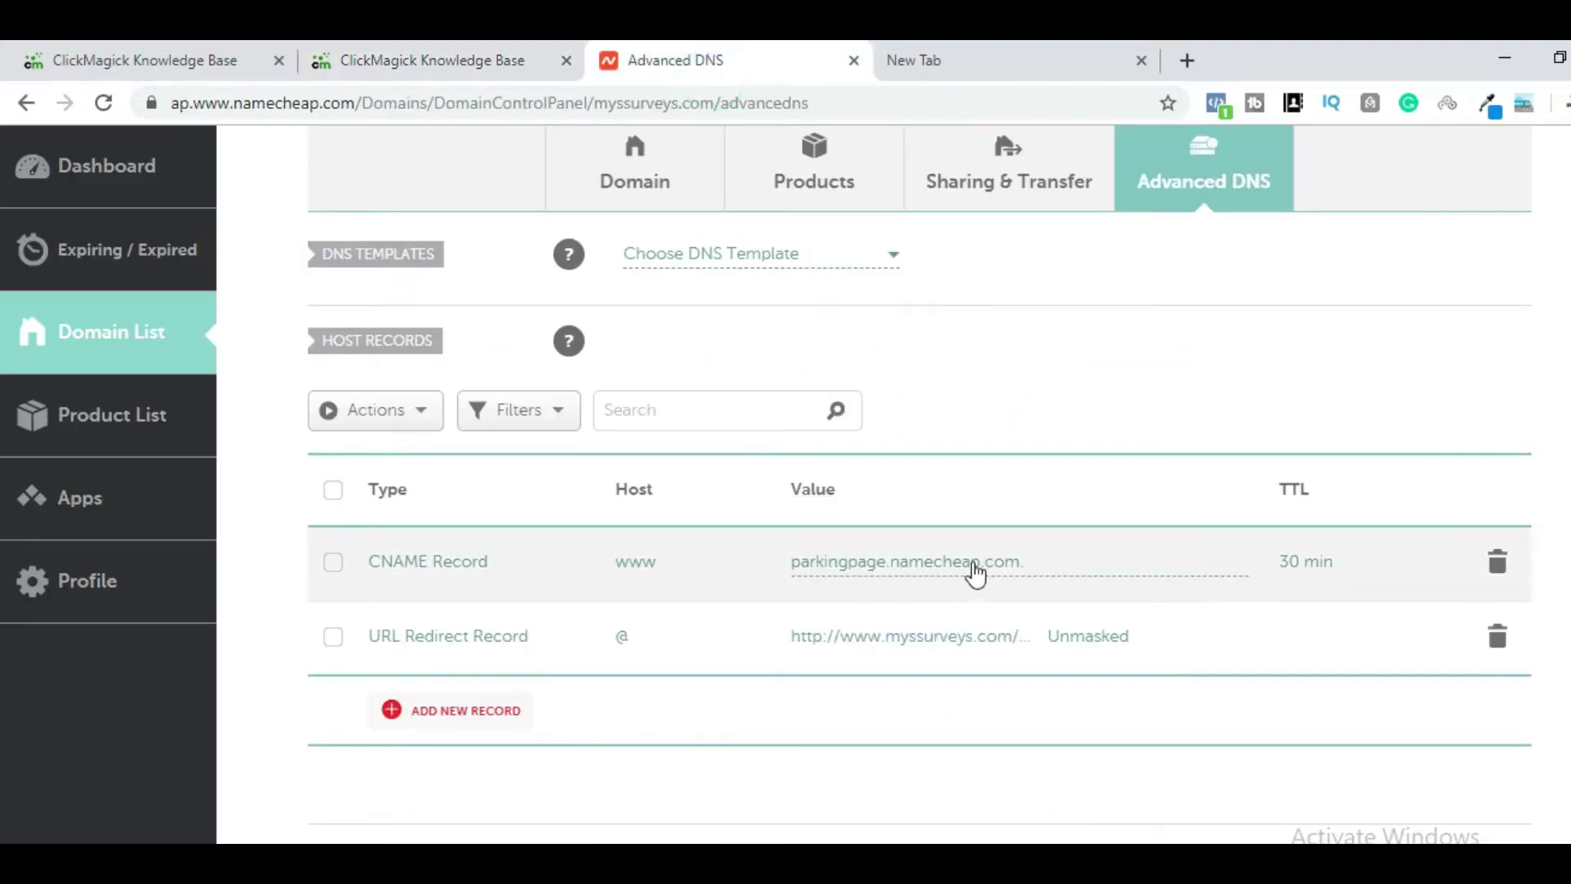
left_click(423, 61)
left_click_drag(549, 494, 706, 494)
right_click(662, 495)
left_click(697, 511)
left_click(718, 73)
left_click(1064, 573)
left_click_drag(1081, 568, 787, 569)
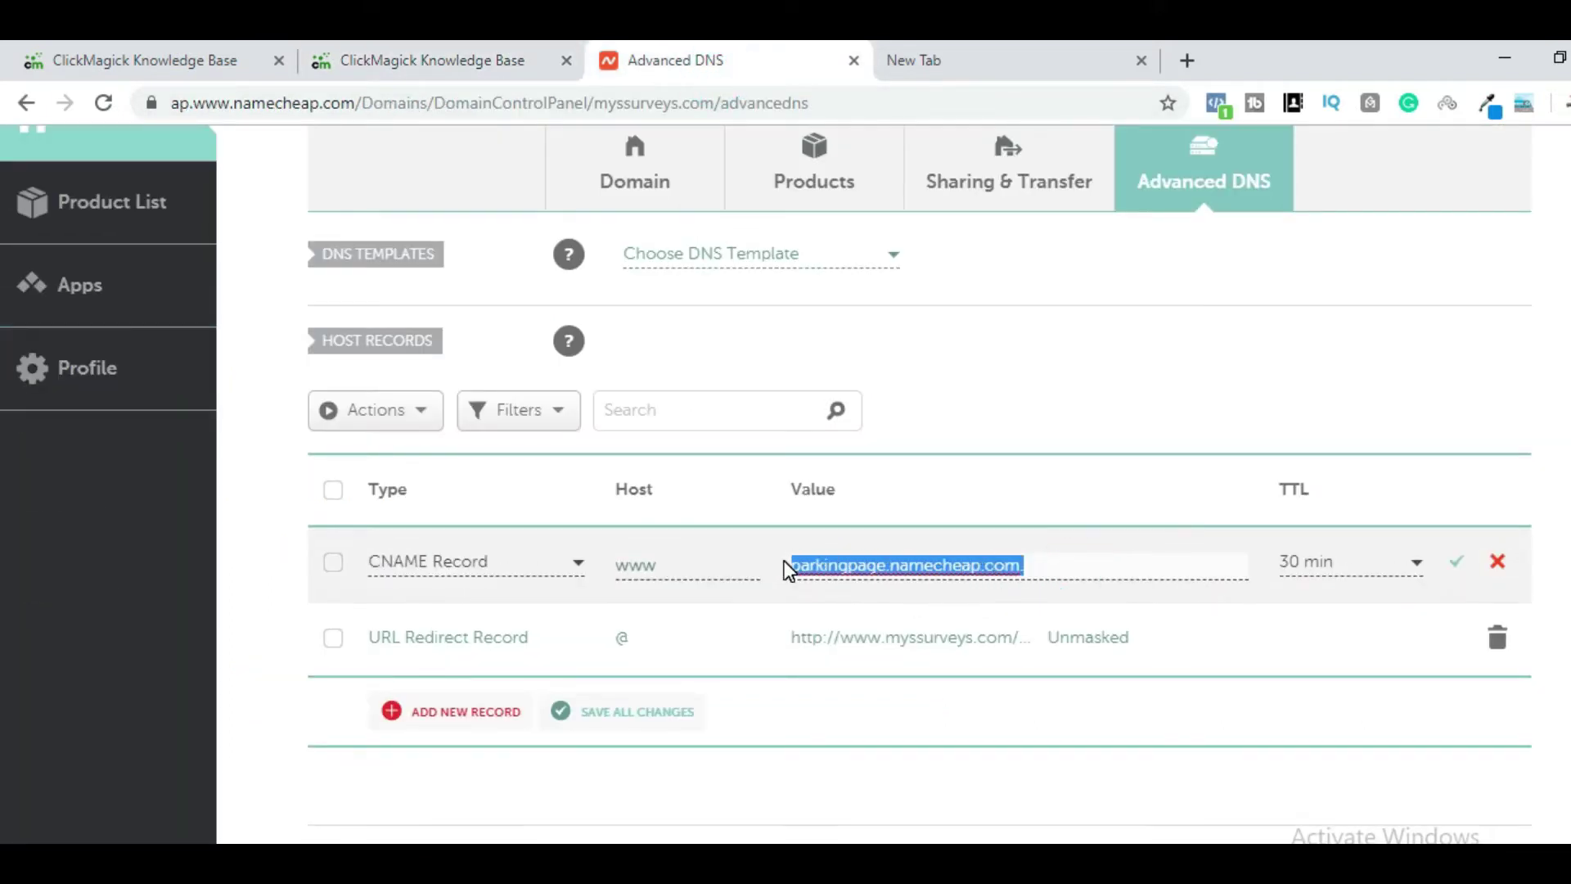
key("ctrl+v")
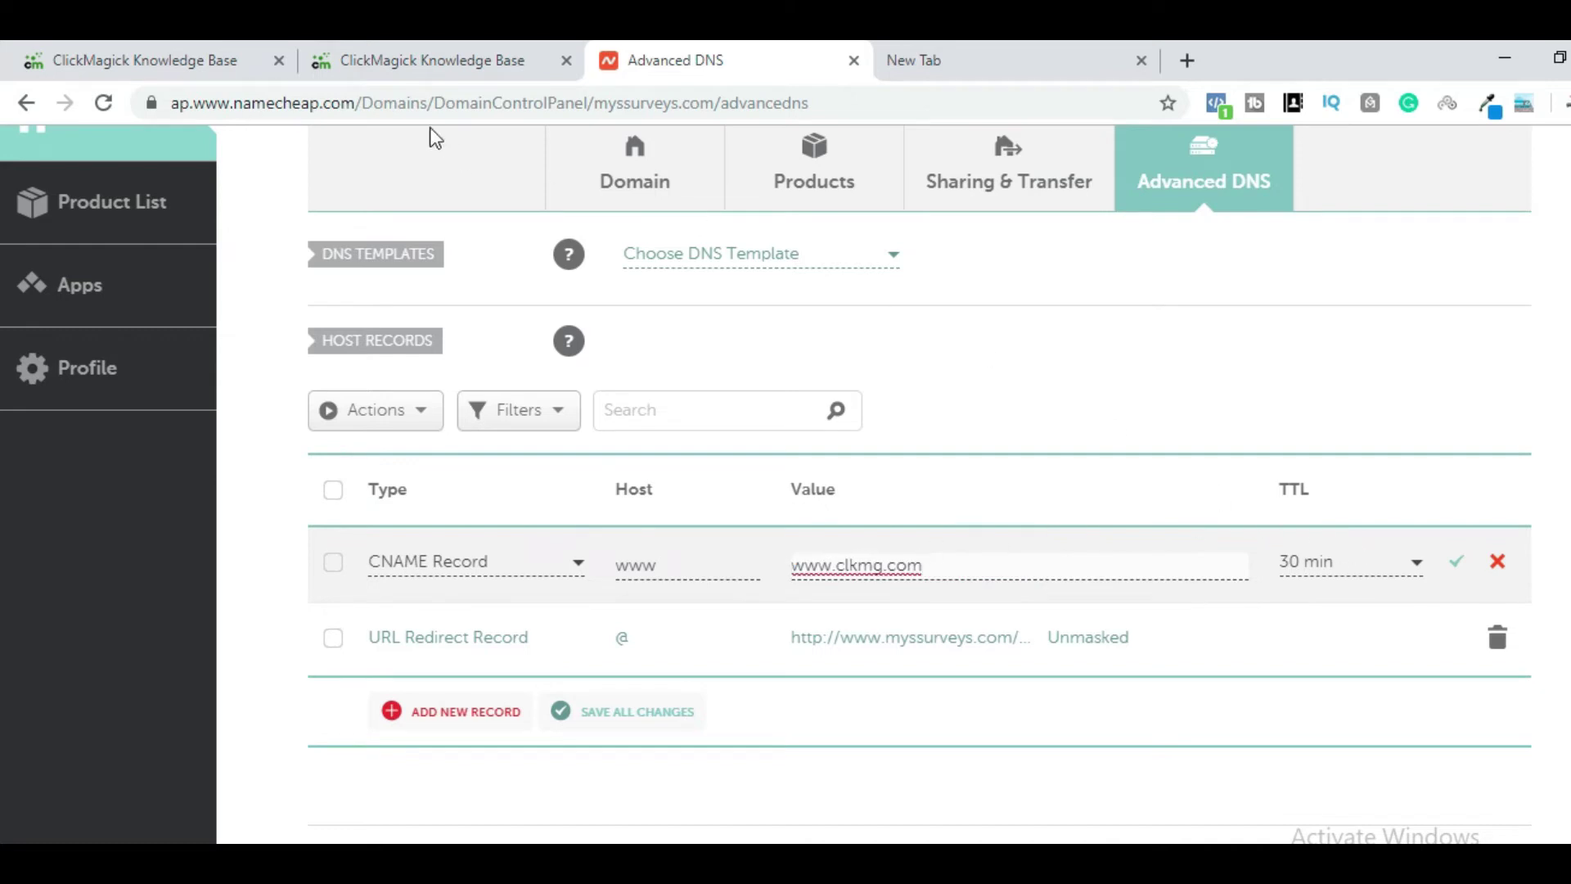
Check the guide's example entry, set the CNAME record's TTL to Automatic and save the record.
left_click(433, 60)
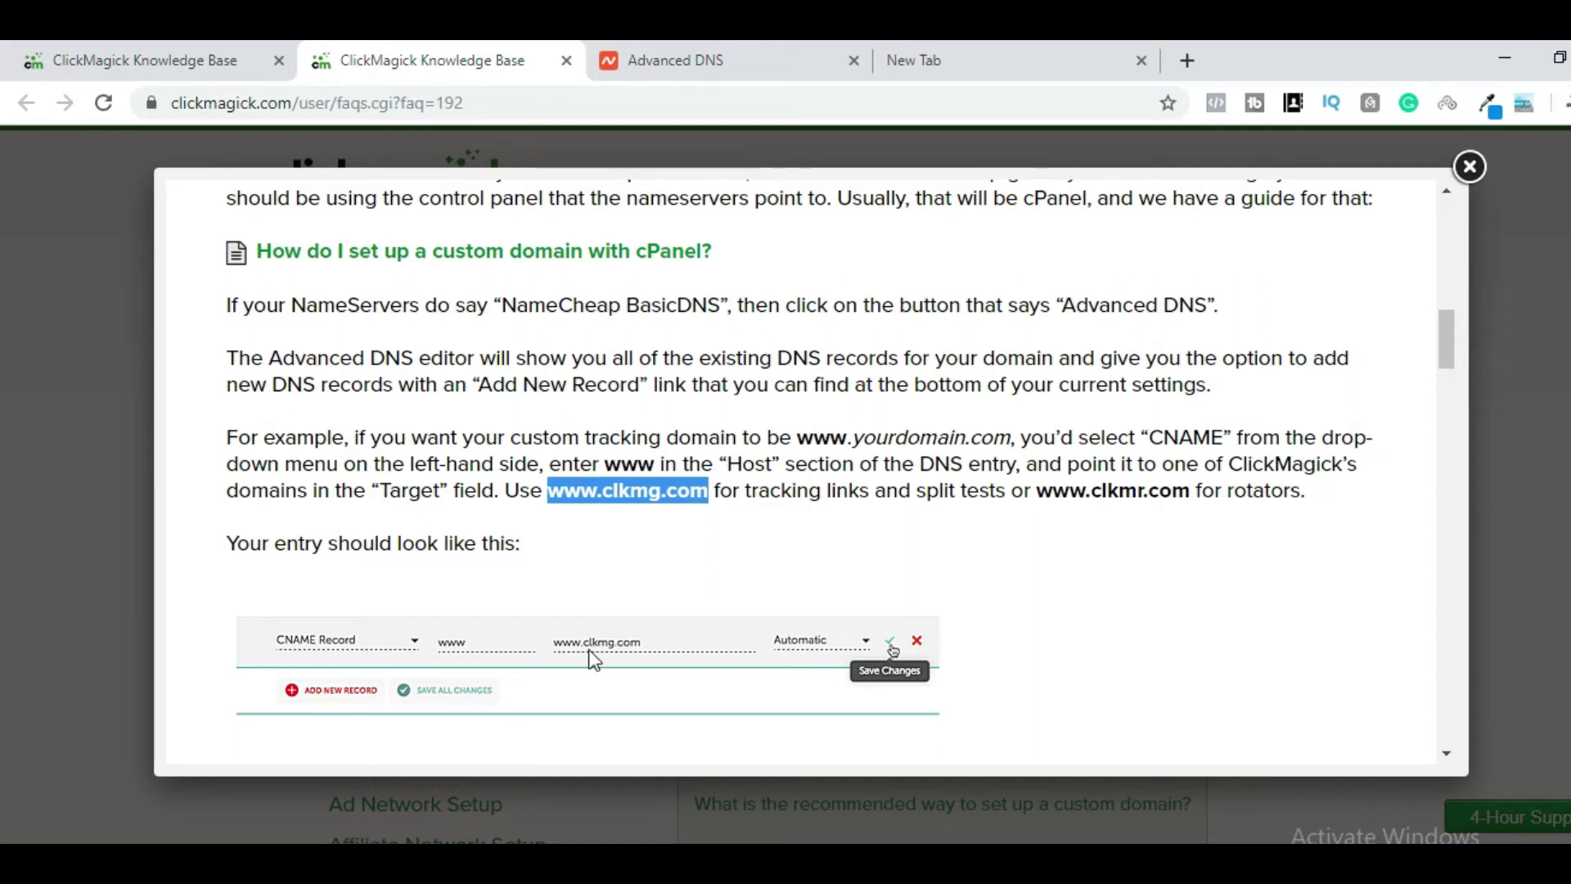
left_click(735, 59)
left_click(1342, 569)
left_click(1342, 600)
left_click(1460, 563)
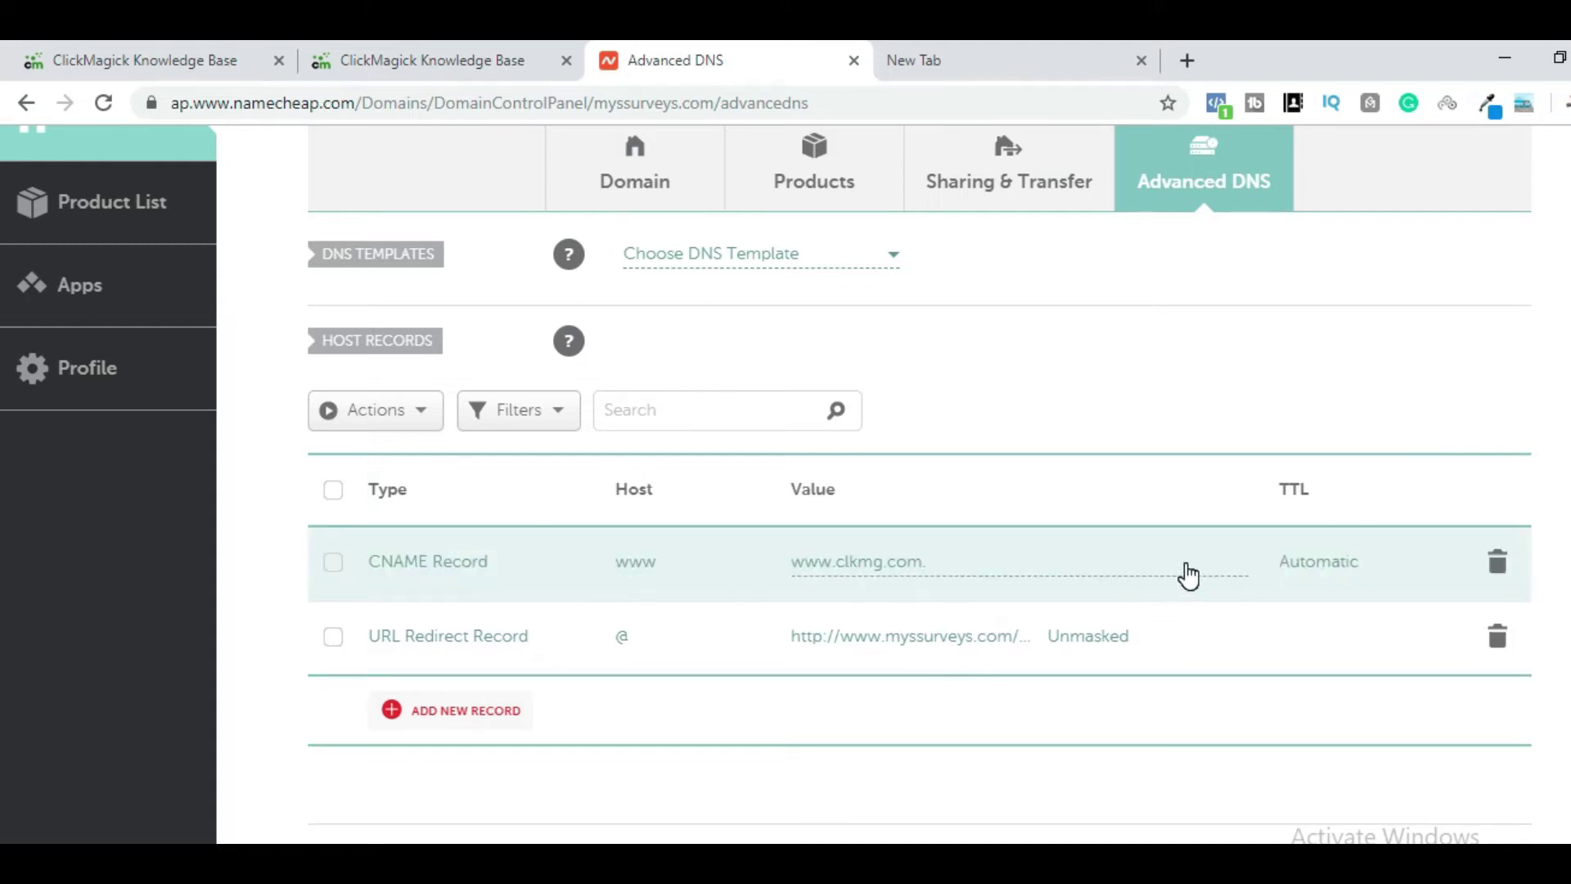
Examine the guide's sections on duplicate CNAME records and the non-www A record, comparing them with the Namecheap host records.
left_click(370, 64)
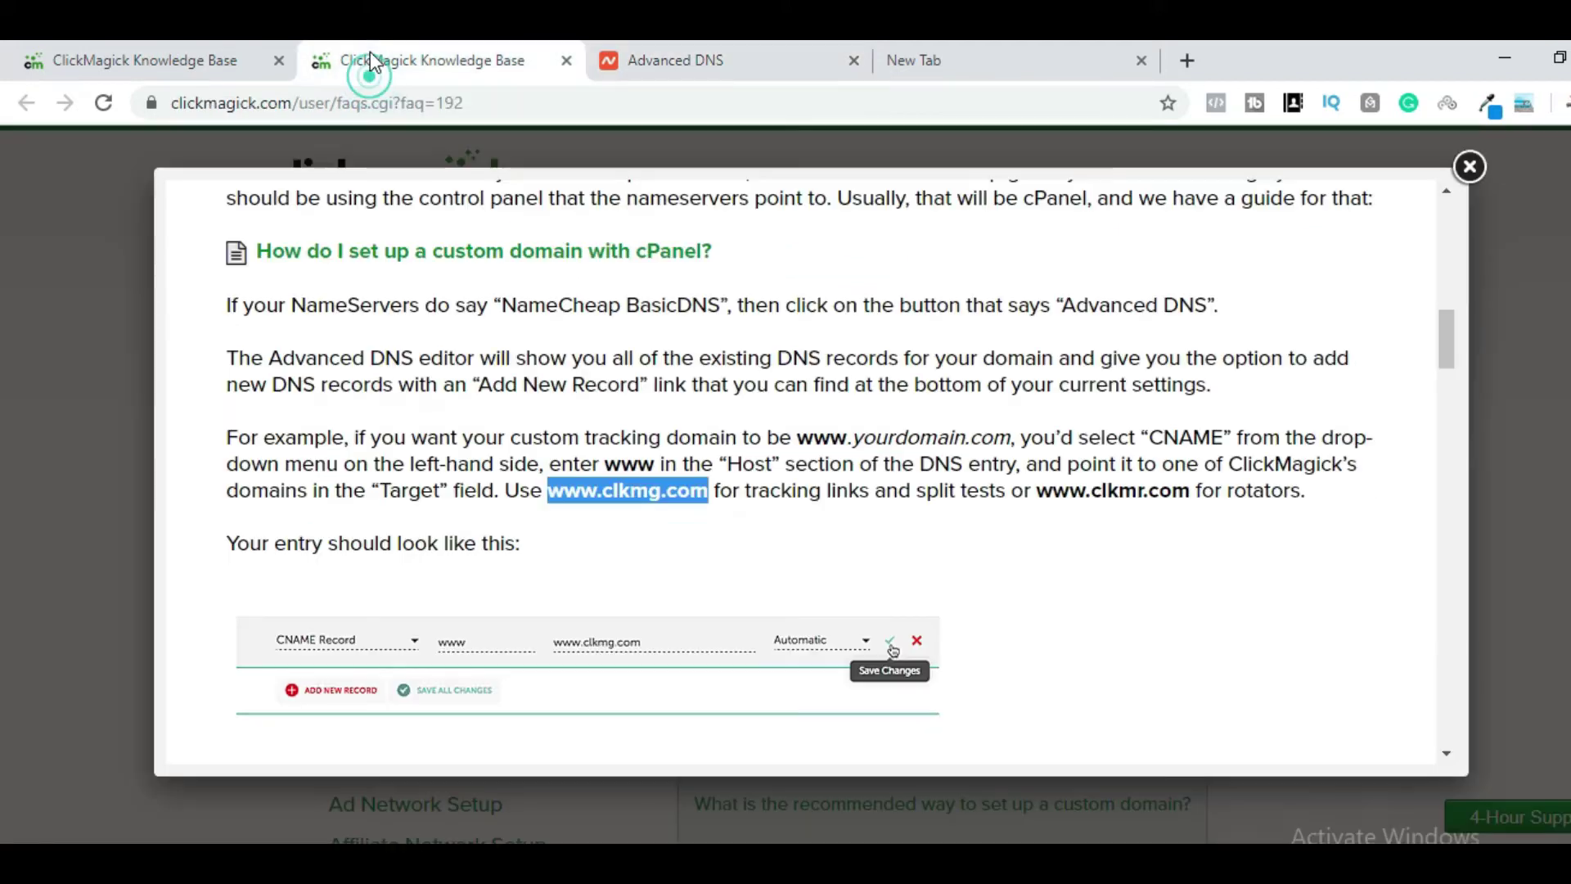
scroll(740, 364, "down", 6)
scroll(742, 369, "down", 6)
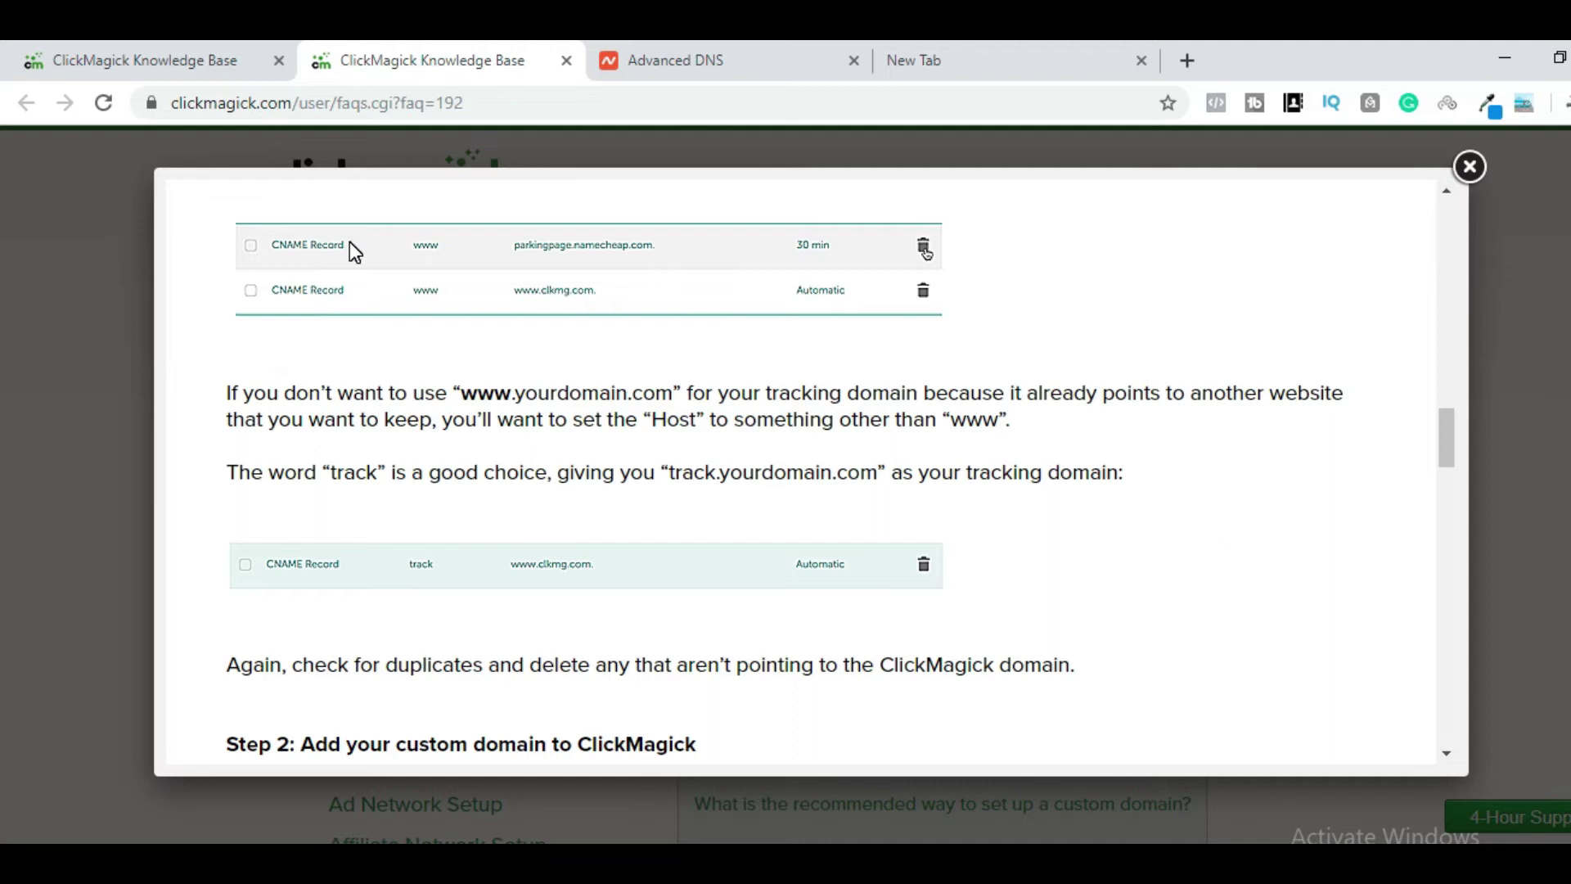
left_click(744, 58)
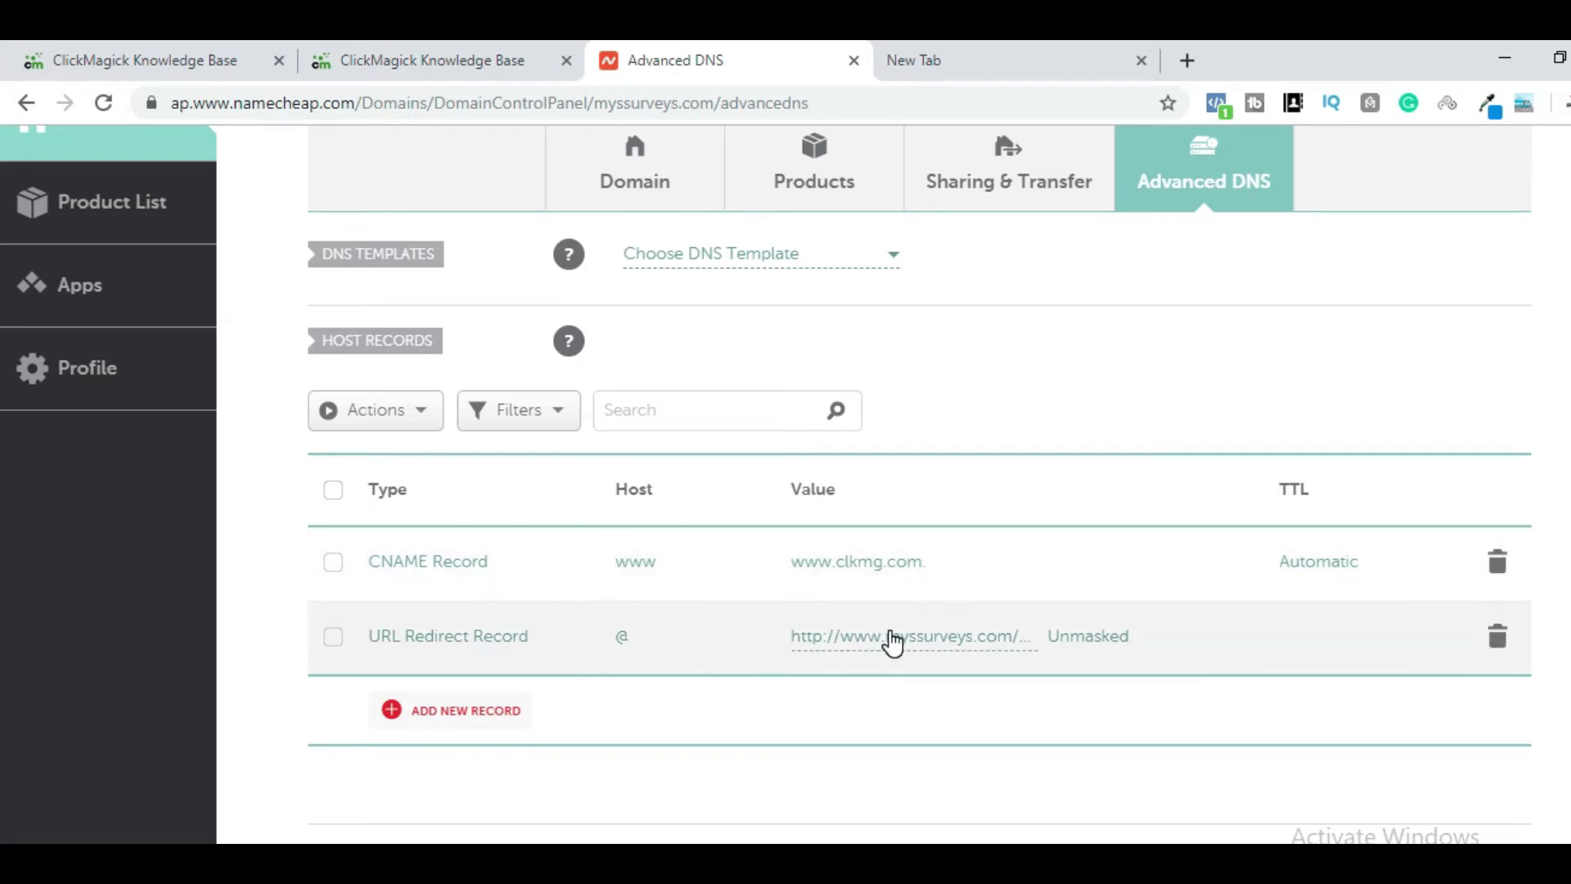
left_click(444, 57)
scroll(745, 344, "down", 3)
scroll(761, 350, "down", 7)
scroll(761, 360, "down", 2)
scroll(744, 364, "down", 8)
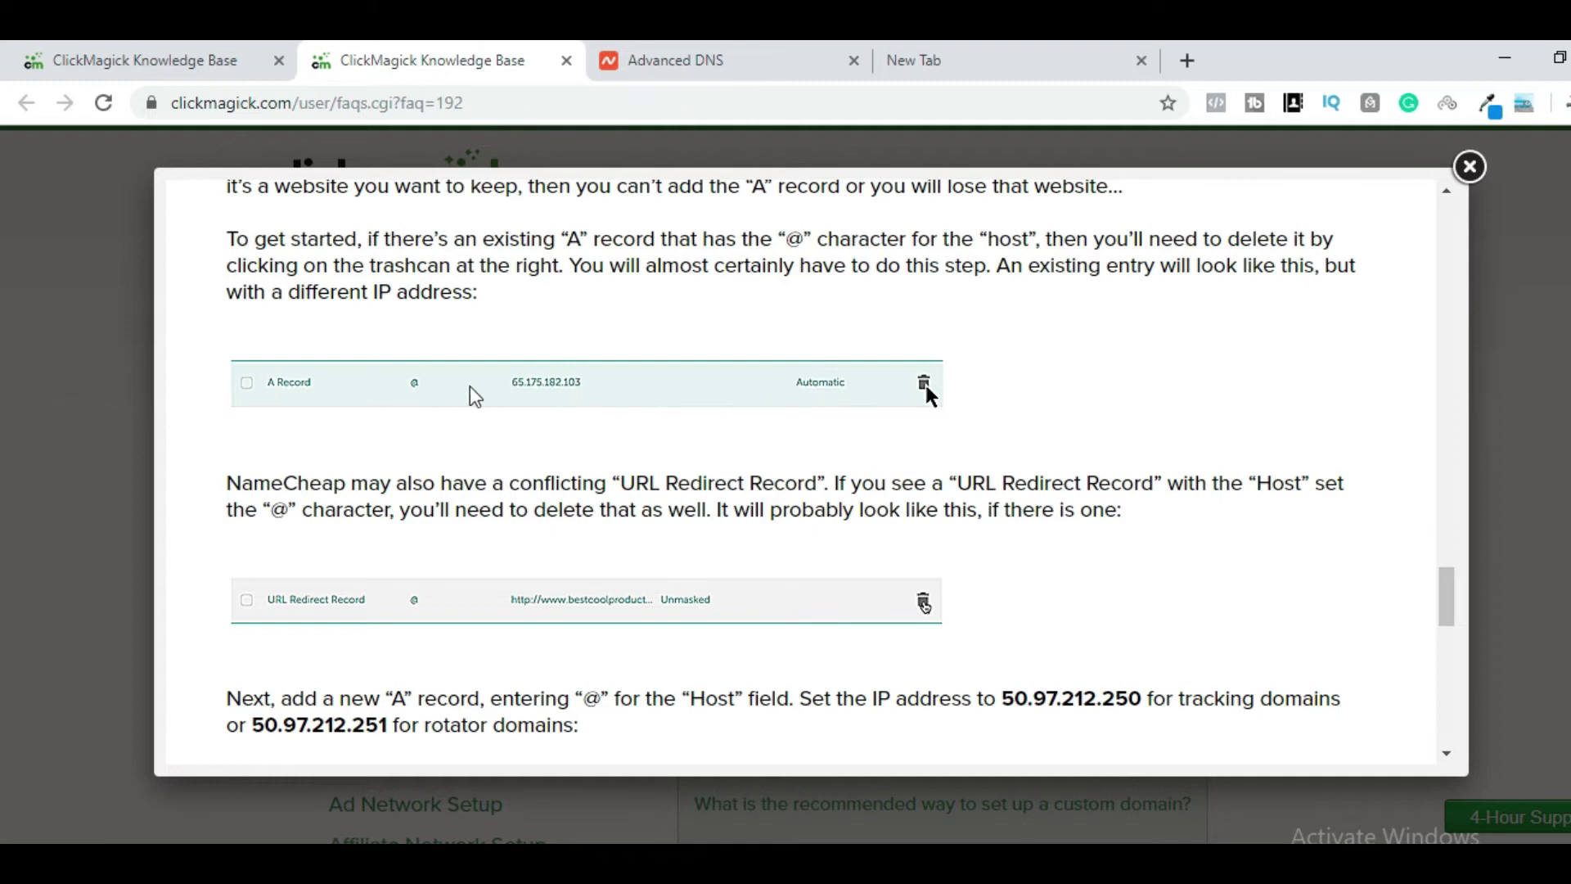
scroll(1078, 390, "up", 1)
scroll(1078, 391, "up", 1)
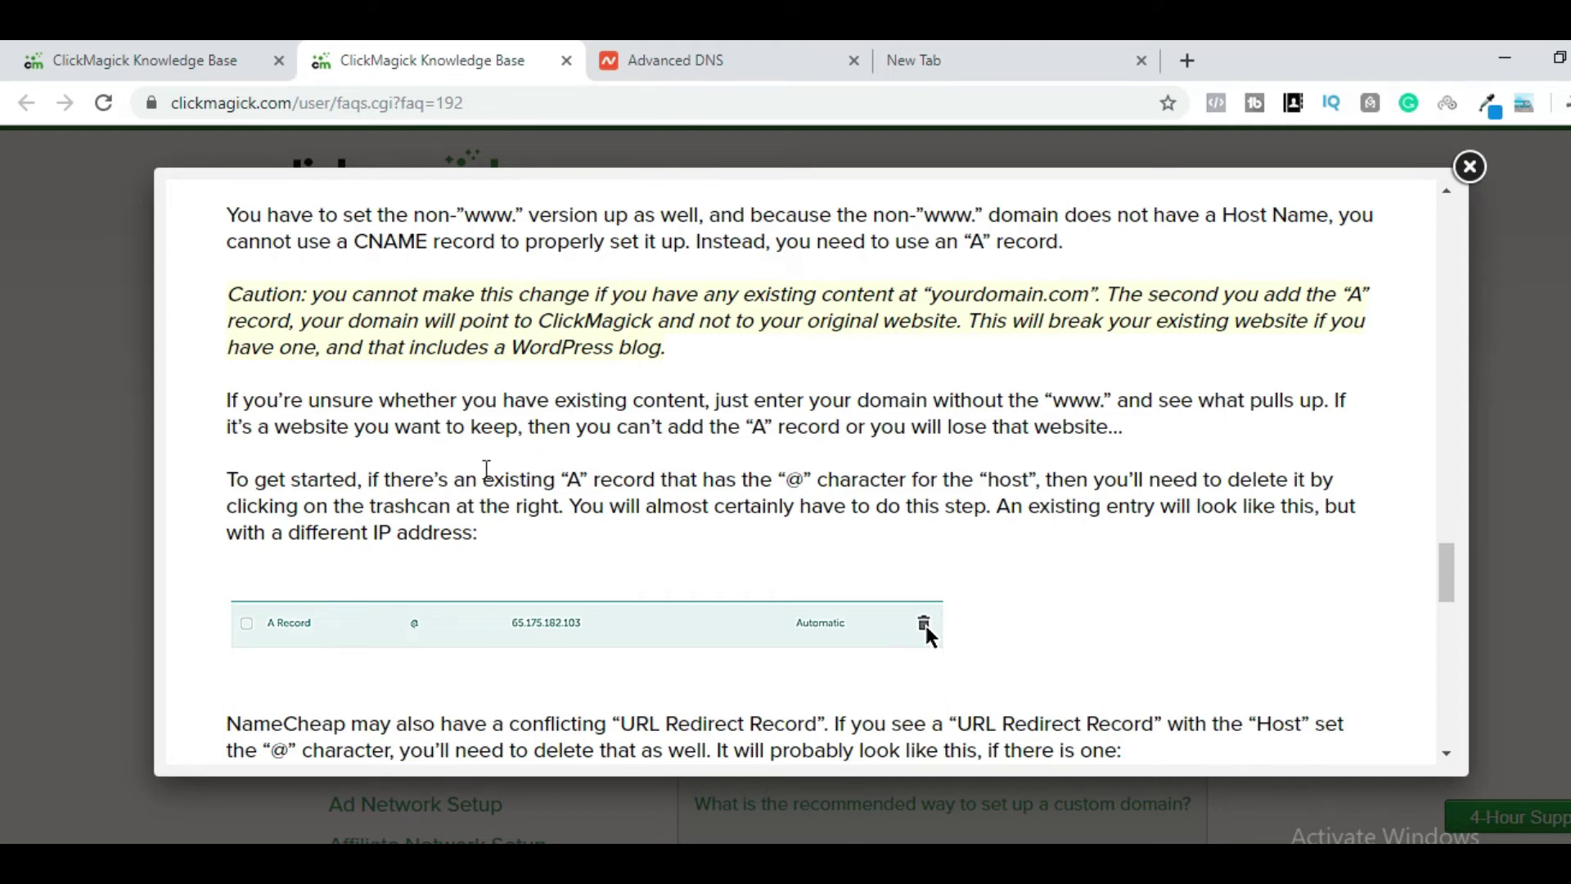
left_click(711, 60)
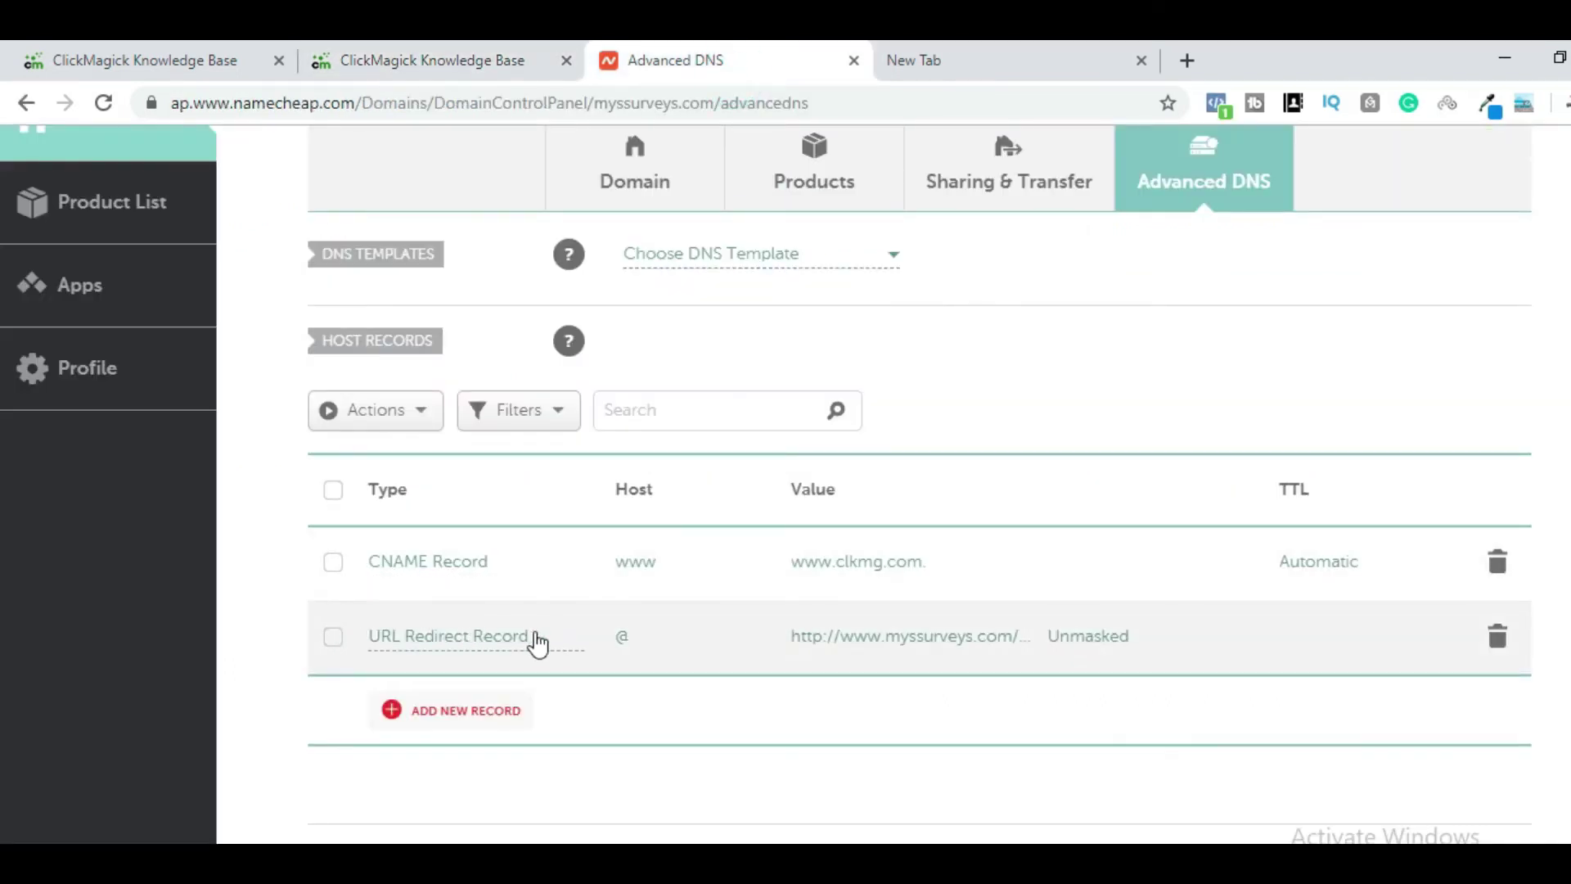
Change the URL Redirect Record for host @ to an A Record.
left_click(471, 642)
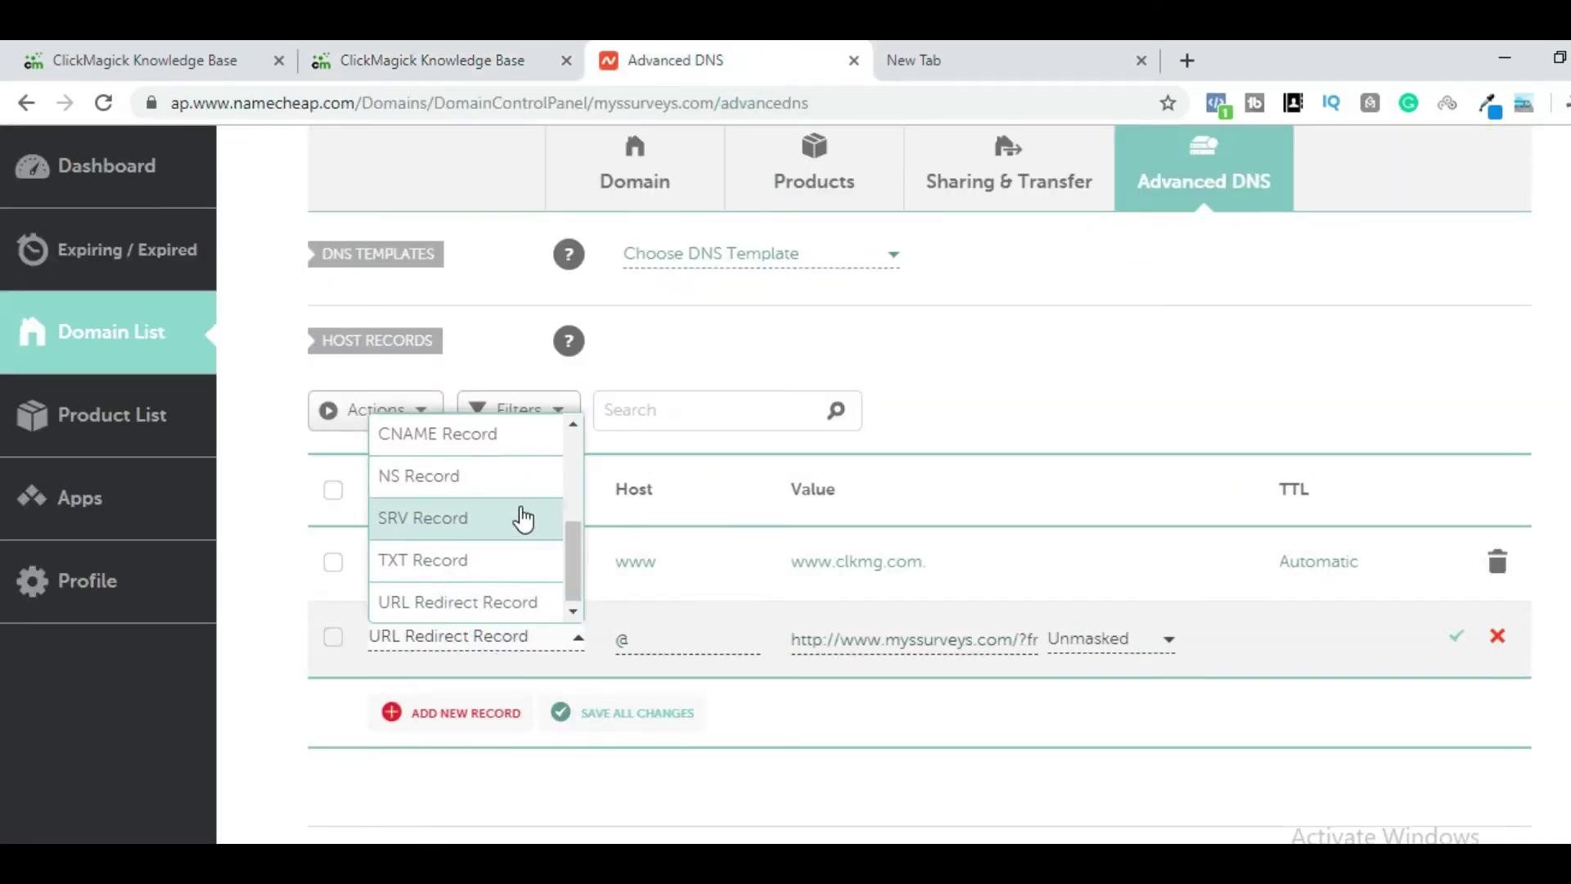
scroll(520, 516, "up", 5)
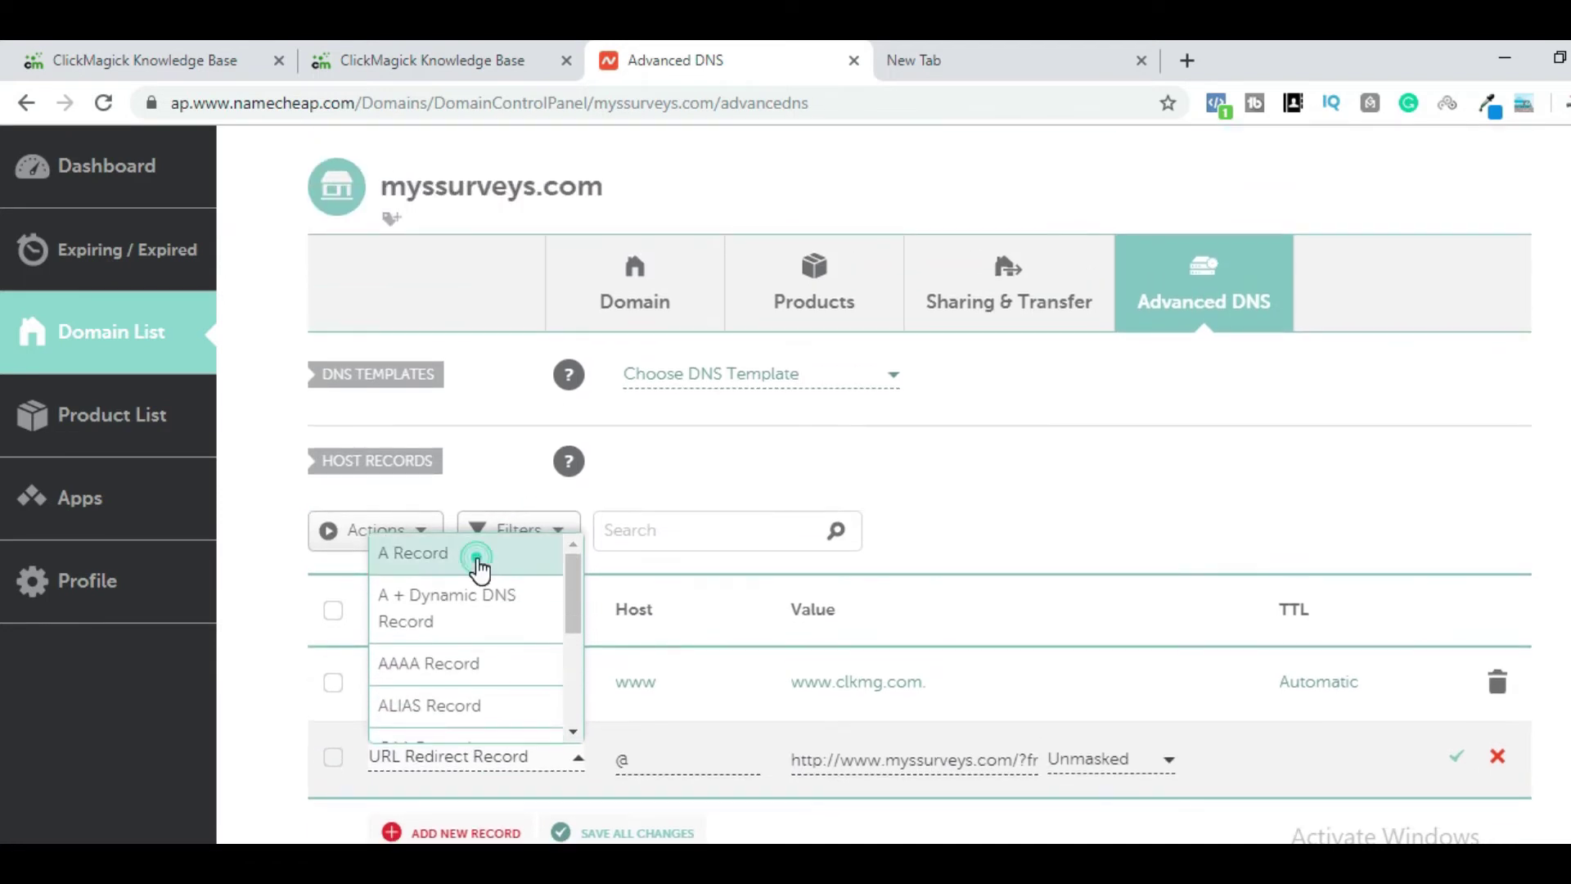
left_click(481, 554)
left_click(1048, 489)
scroll(1045, 486, "down", 2)
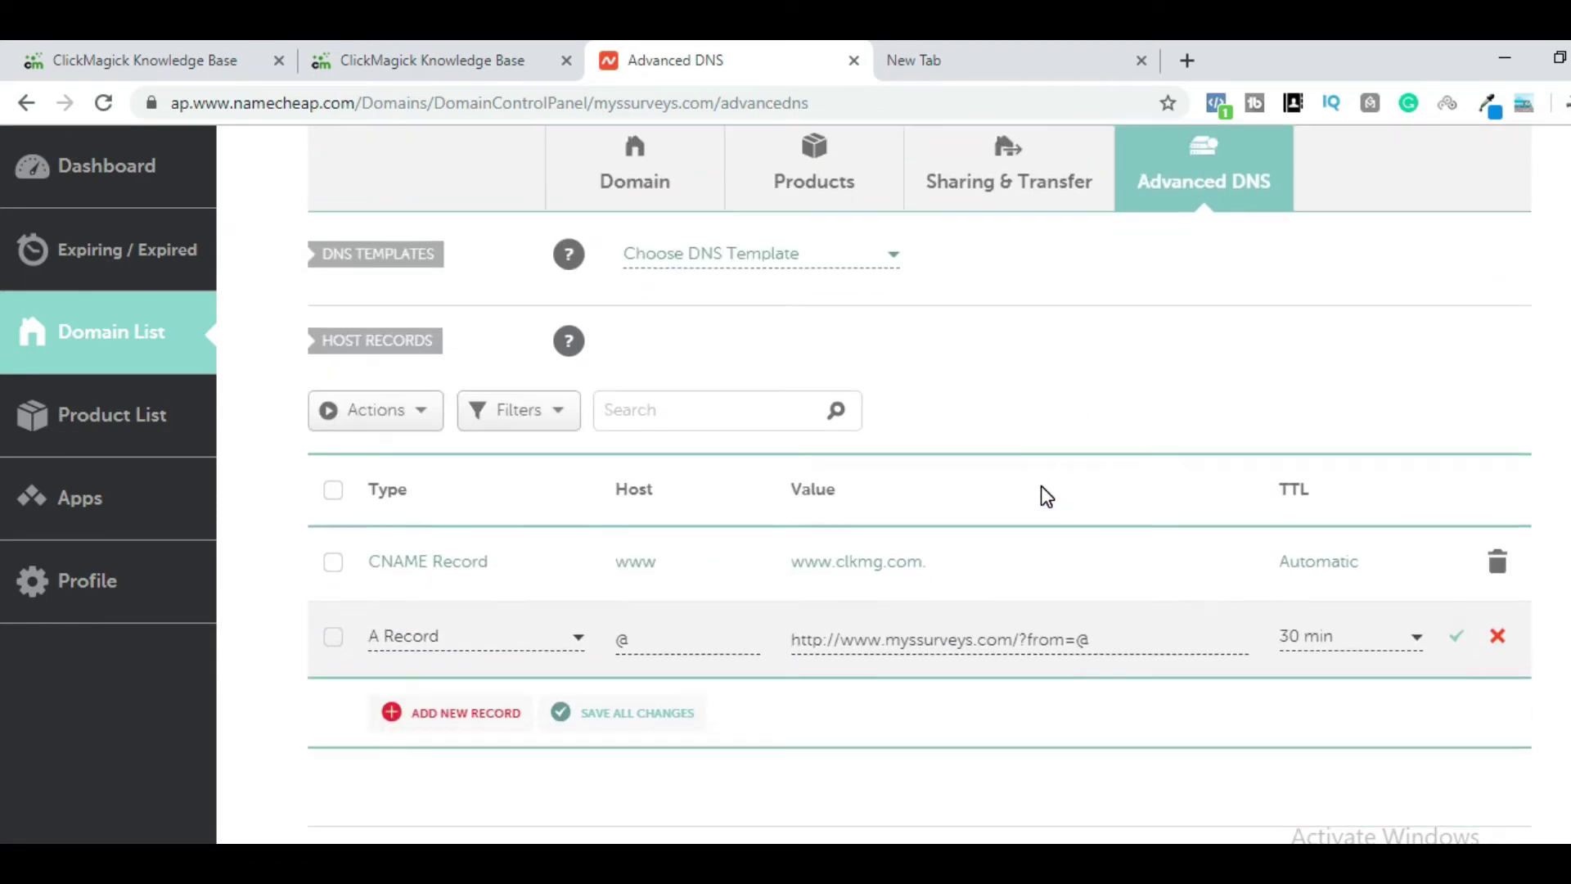
Copy the tracking-domain IP address 50.97.212.250 from the ClickMagick guide and use it to replace the A record's value in Namecheap.
key("ctrl+shift+Tab")
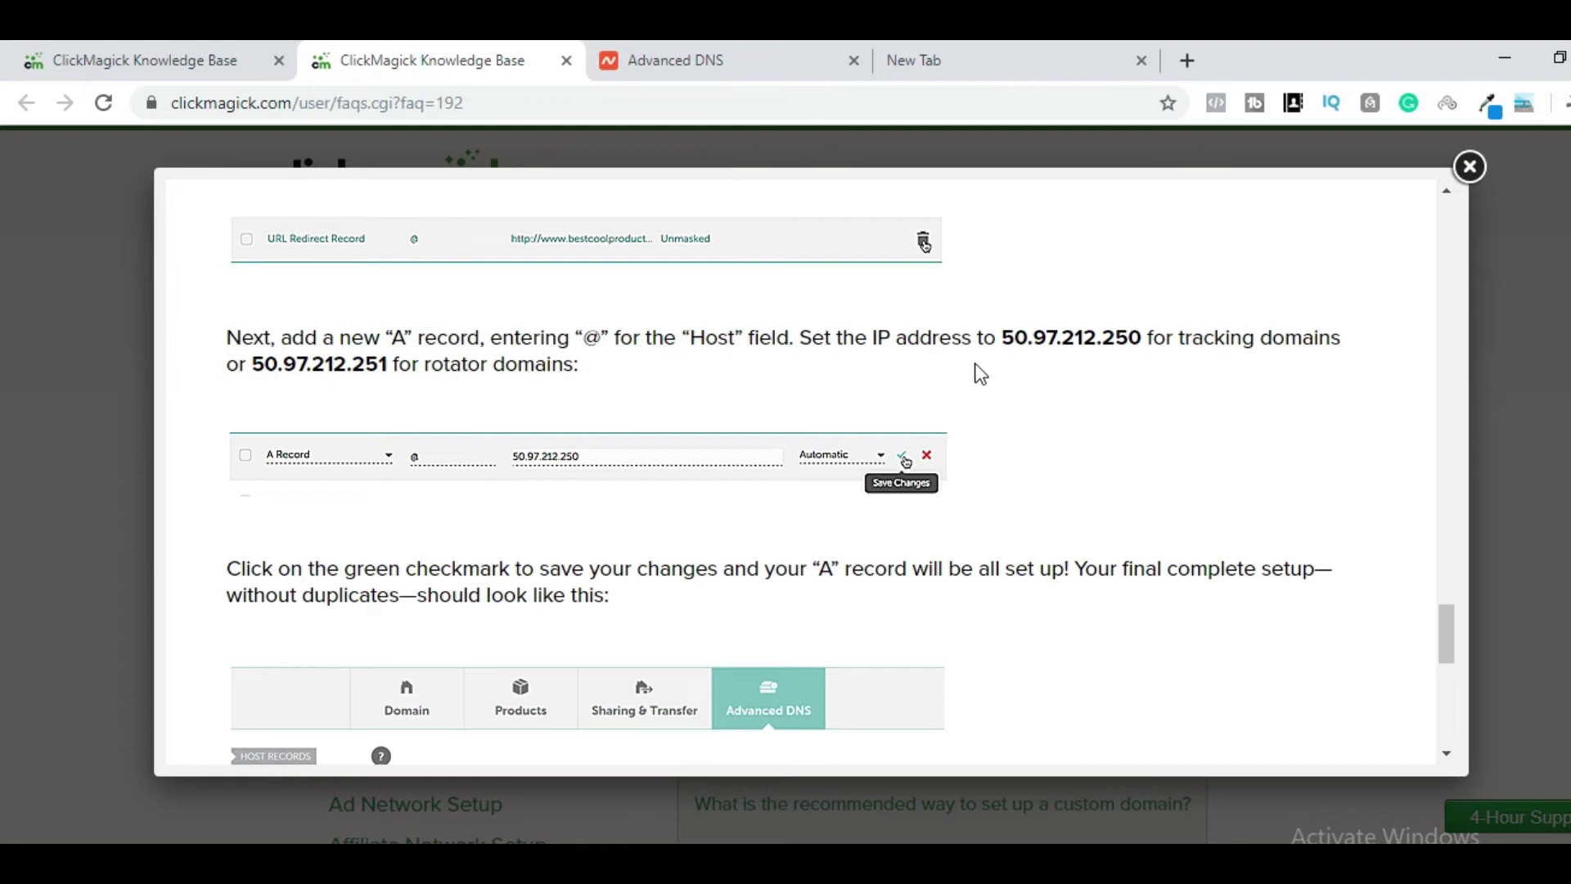
left_click_drag(1002, 337, 1139, 338)
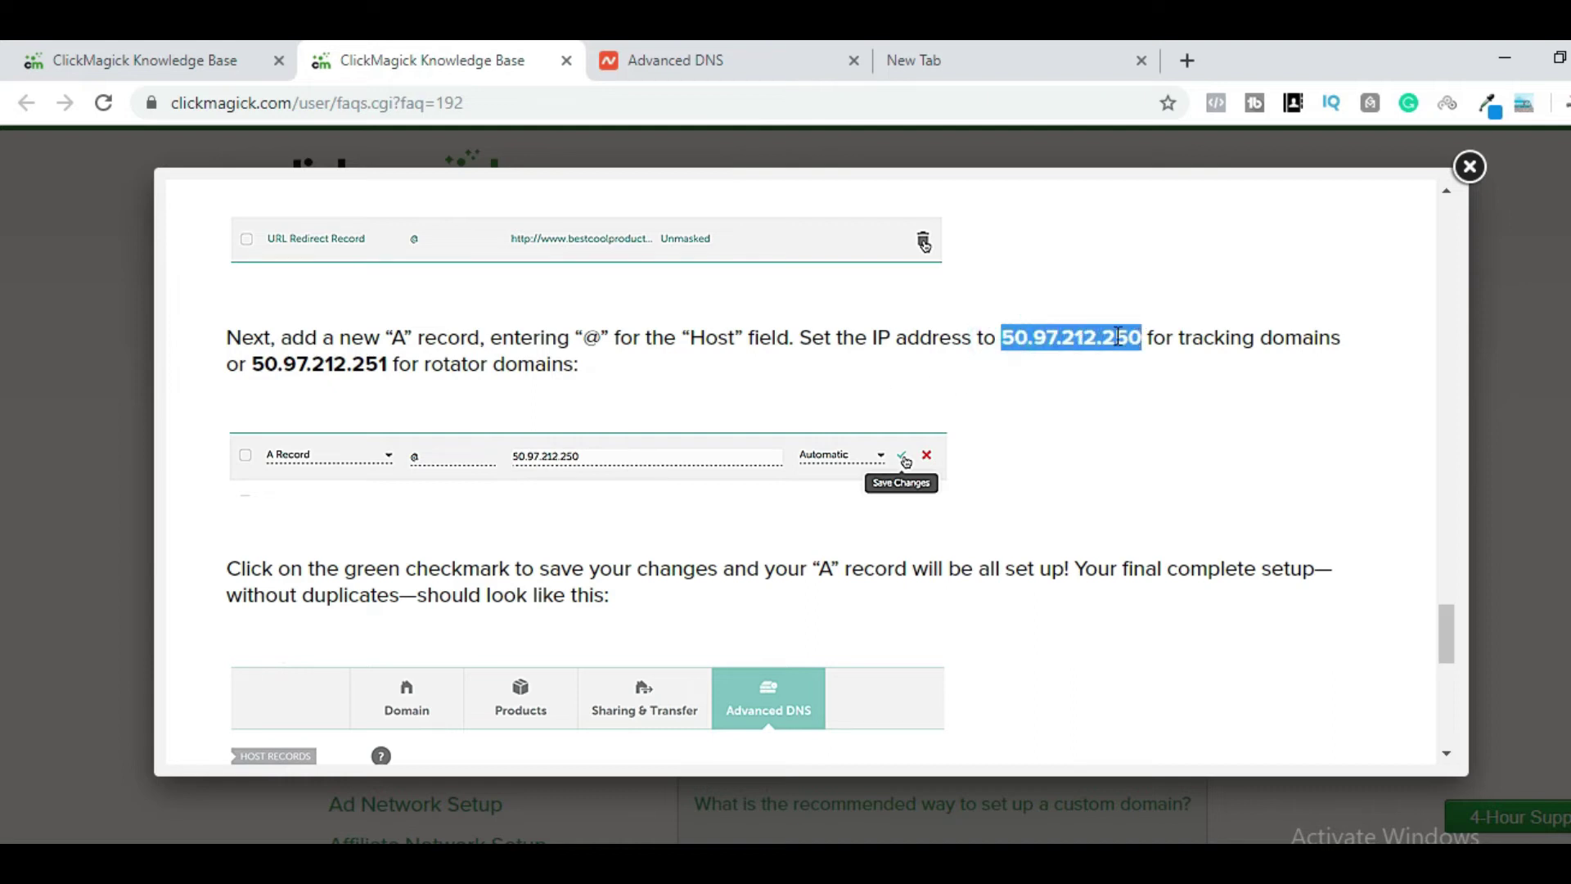
right_click(1118, 338)
left_click(1144, 354)
left_click_drag(252, 363, 390, 363)
left_click(392, 367)
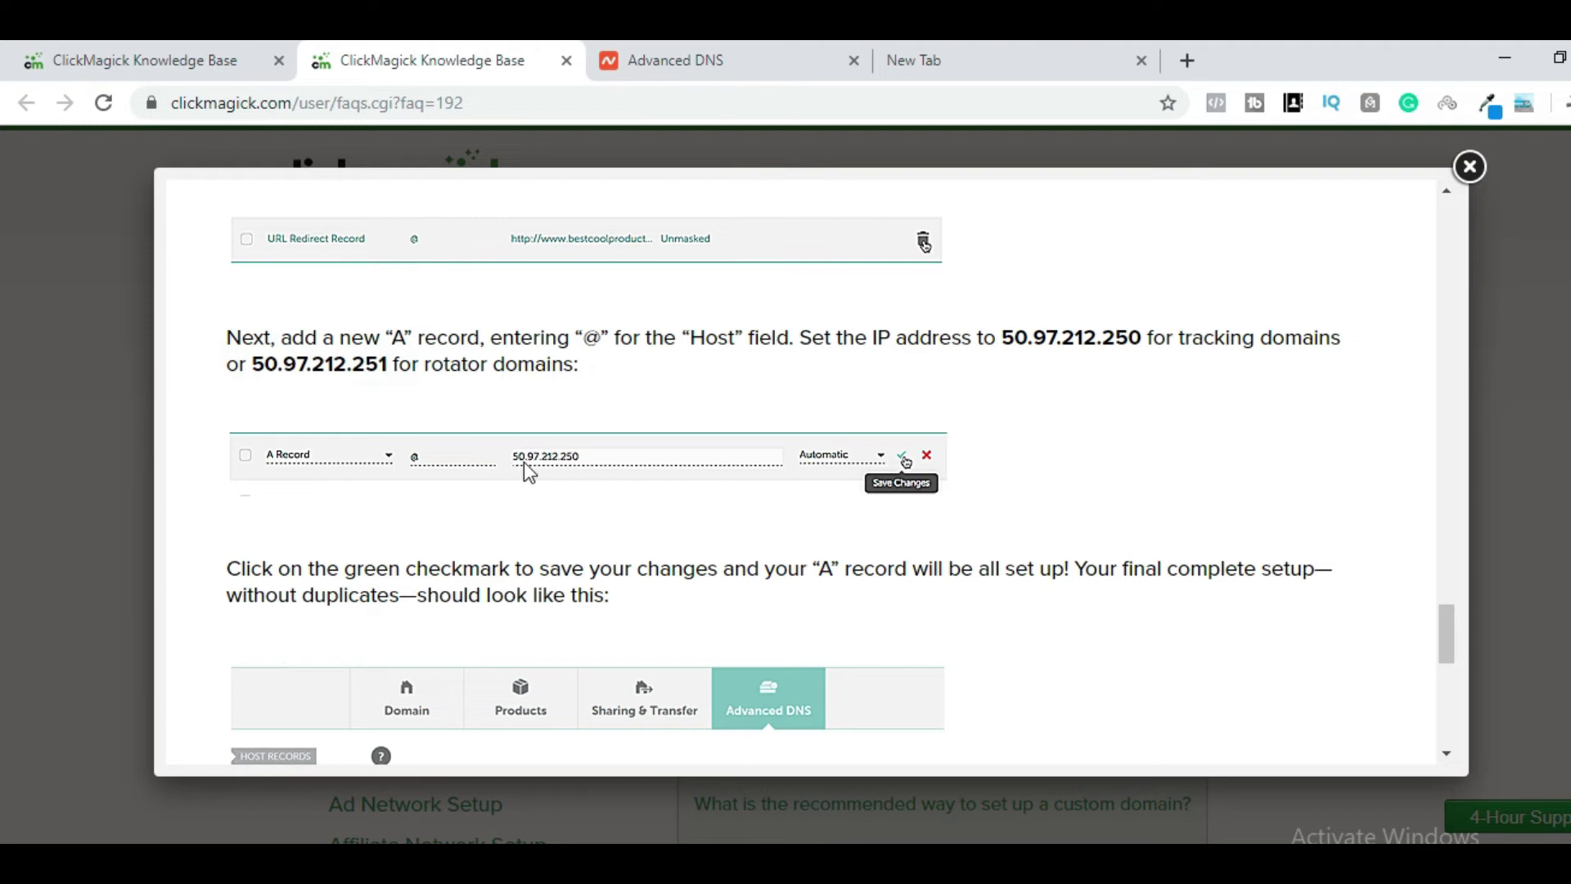
left_click(734, 61)
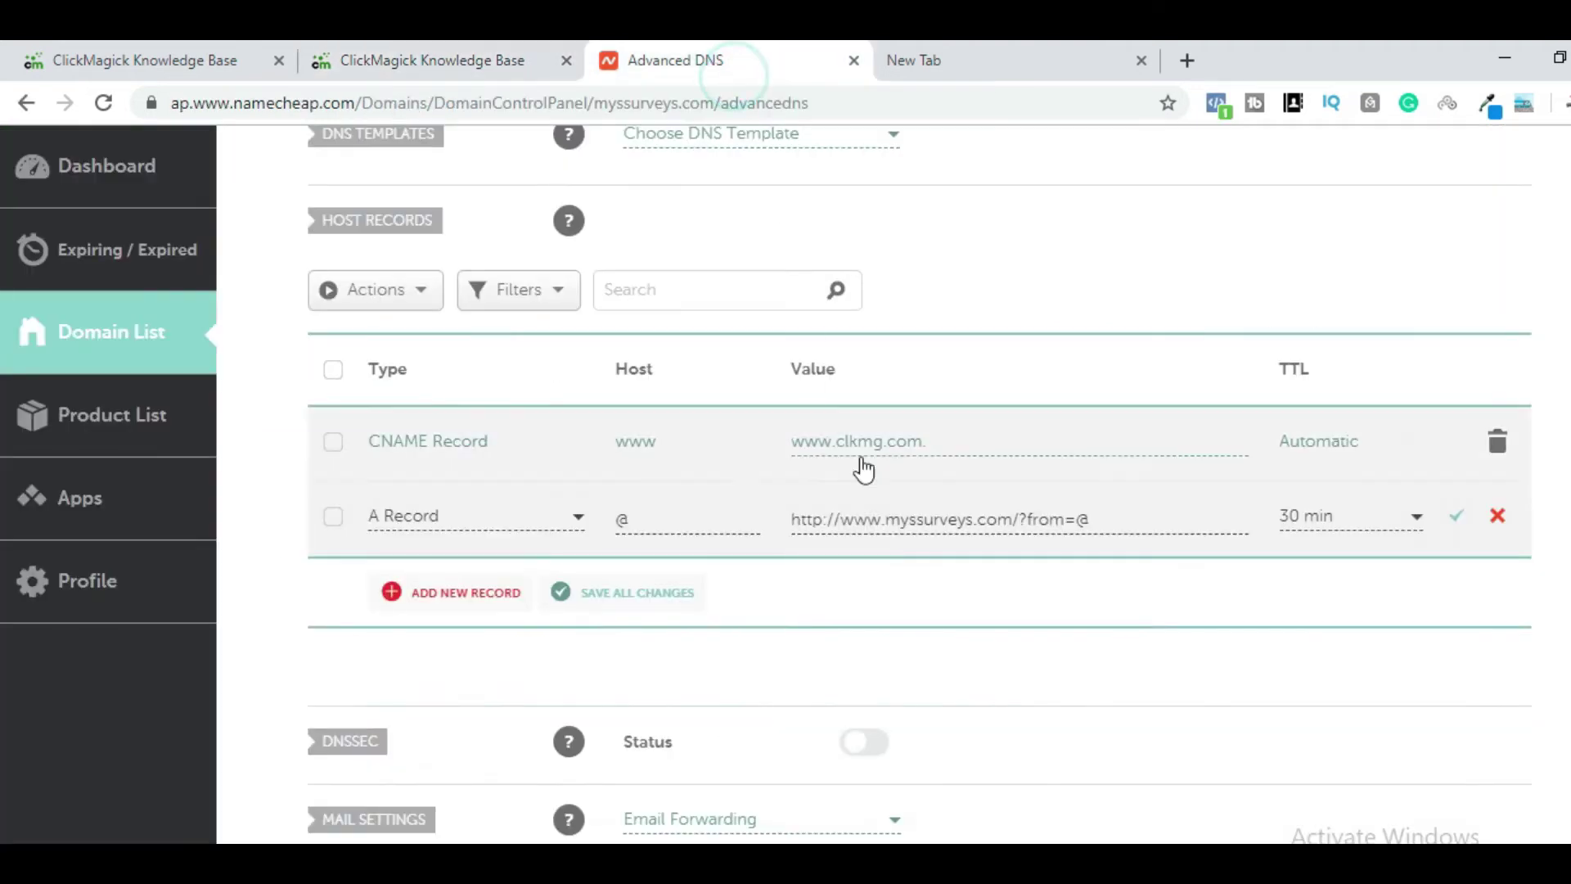
left_click(933, 519)
left_click(1120, 516)
key("ctrl+a")
key("BackSpace")
key("ctrl+v")
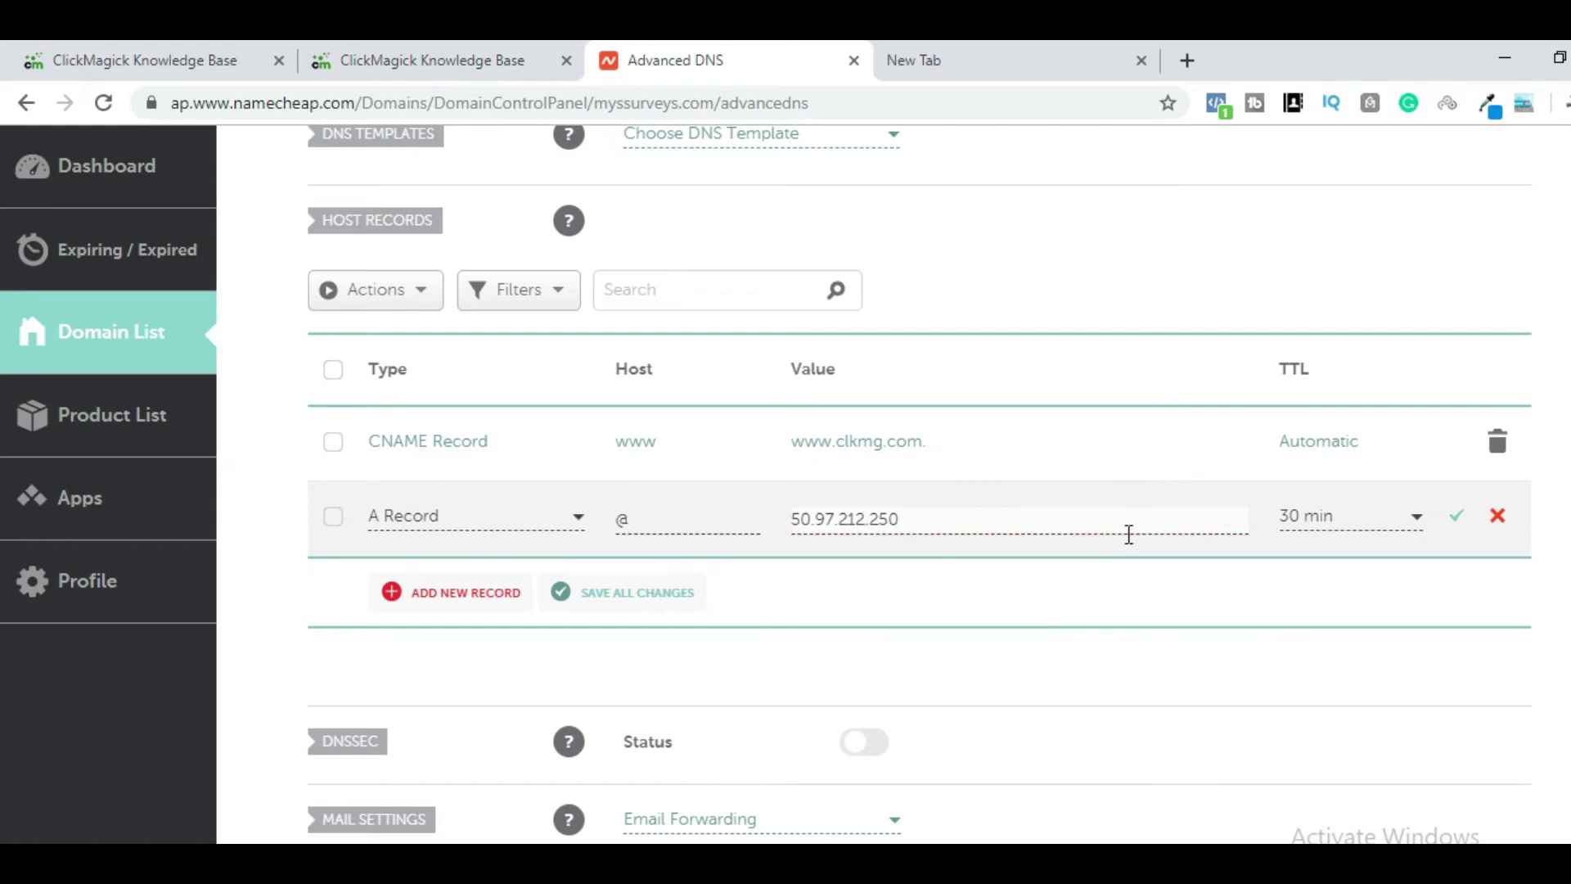
Check the guide's A record example, set the record's TTL to Automatic and save it.
left_click(416, 48)
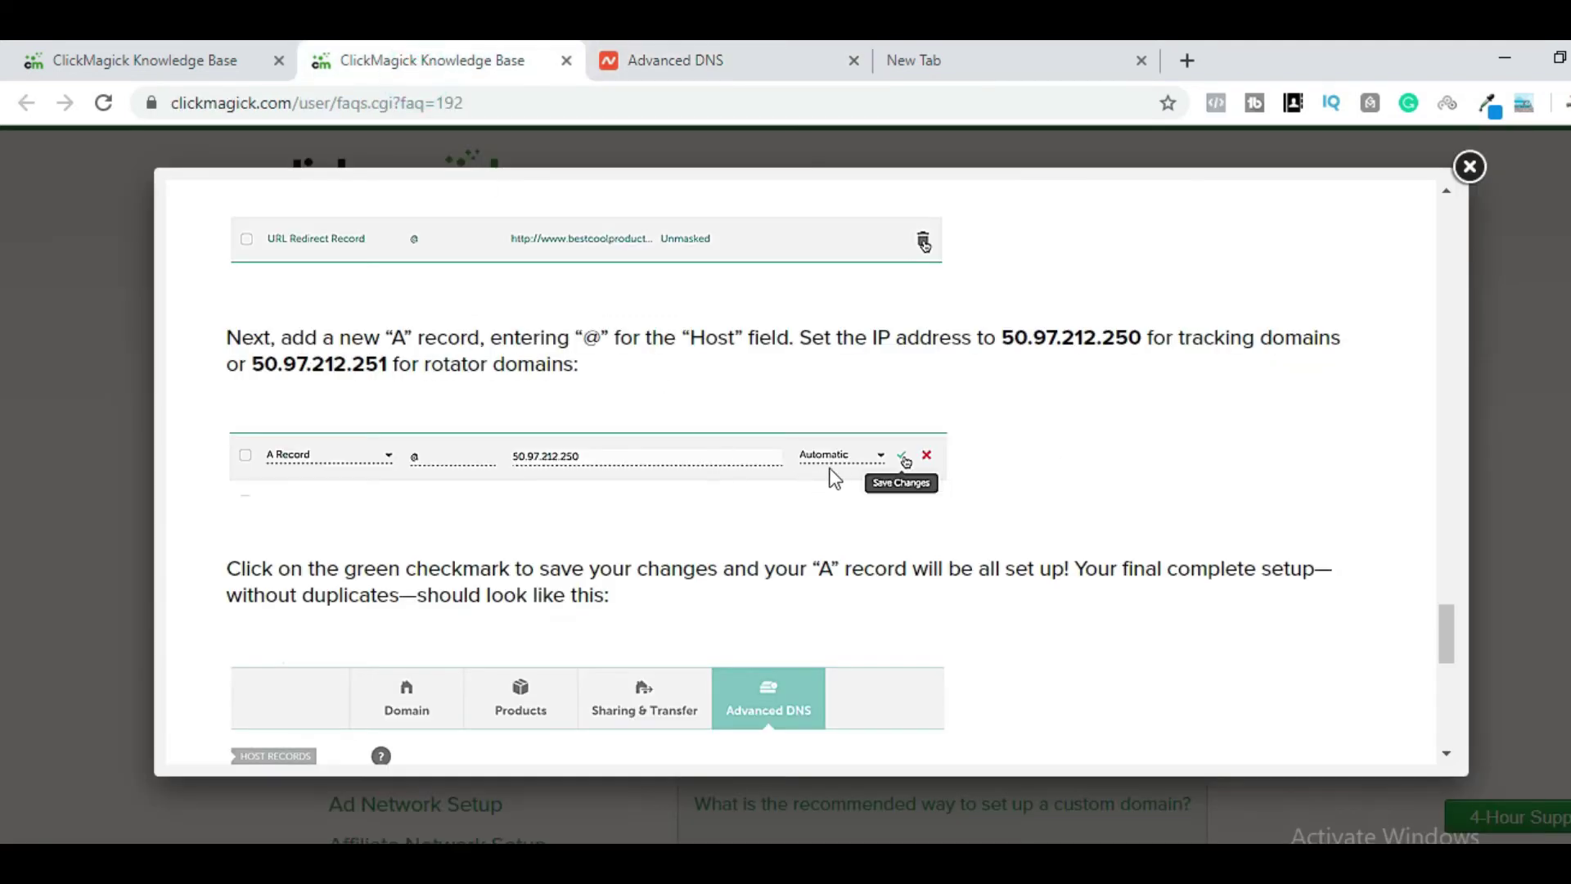
left_click(765, 65)
left_click(1350, 516)
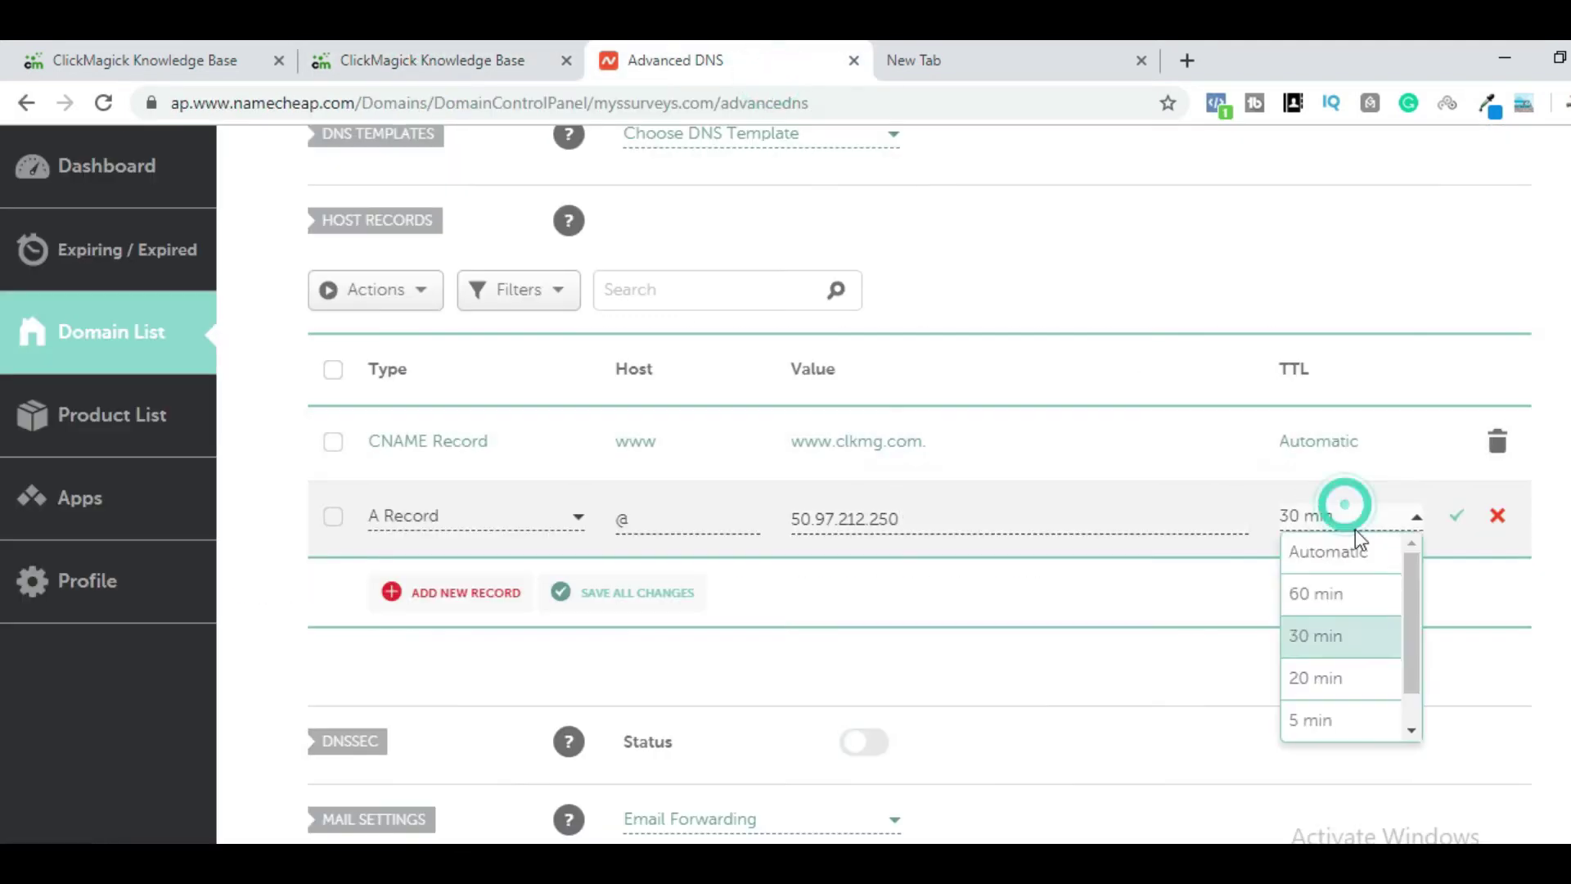
left_click(1357, 565)
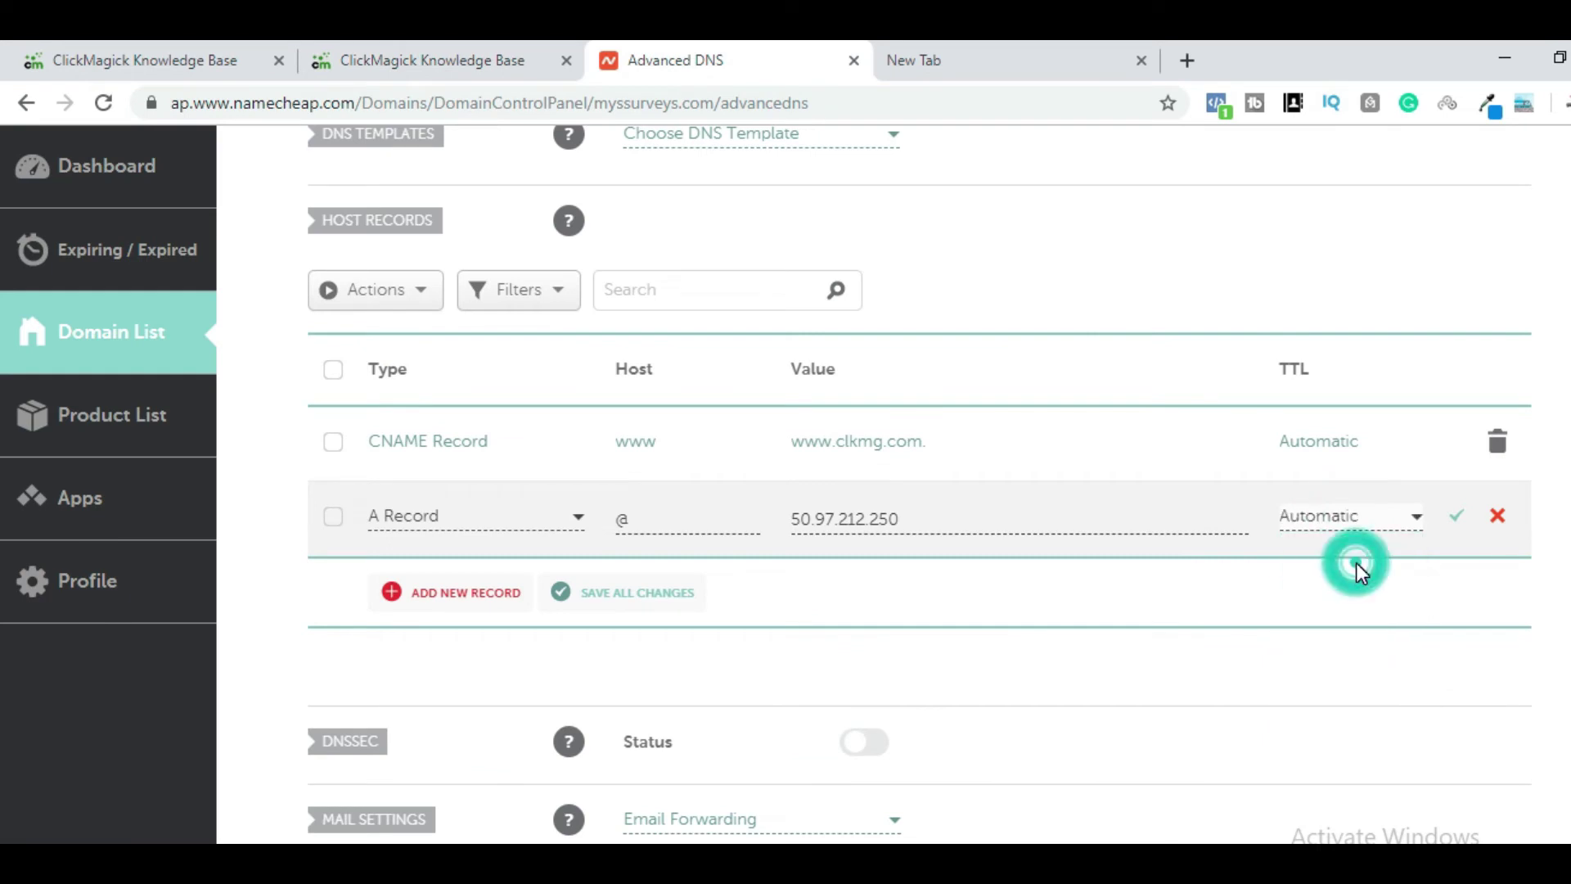
left_click(1456, 516)
Compare the guide's final setup example with the saved Namecheap host records.
left_click(385, 51)
scroll(766, 406, "down", 2)
scroll(767, 406, "down", 2)
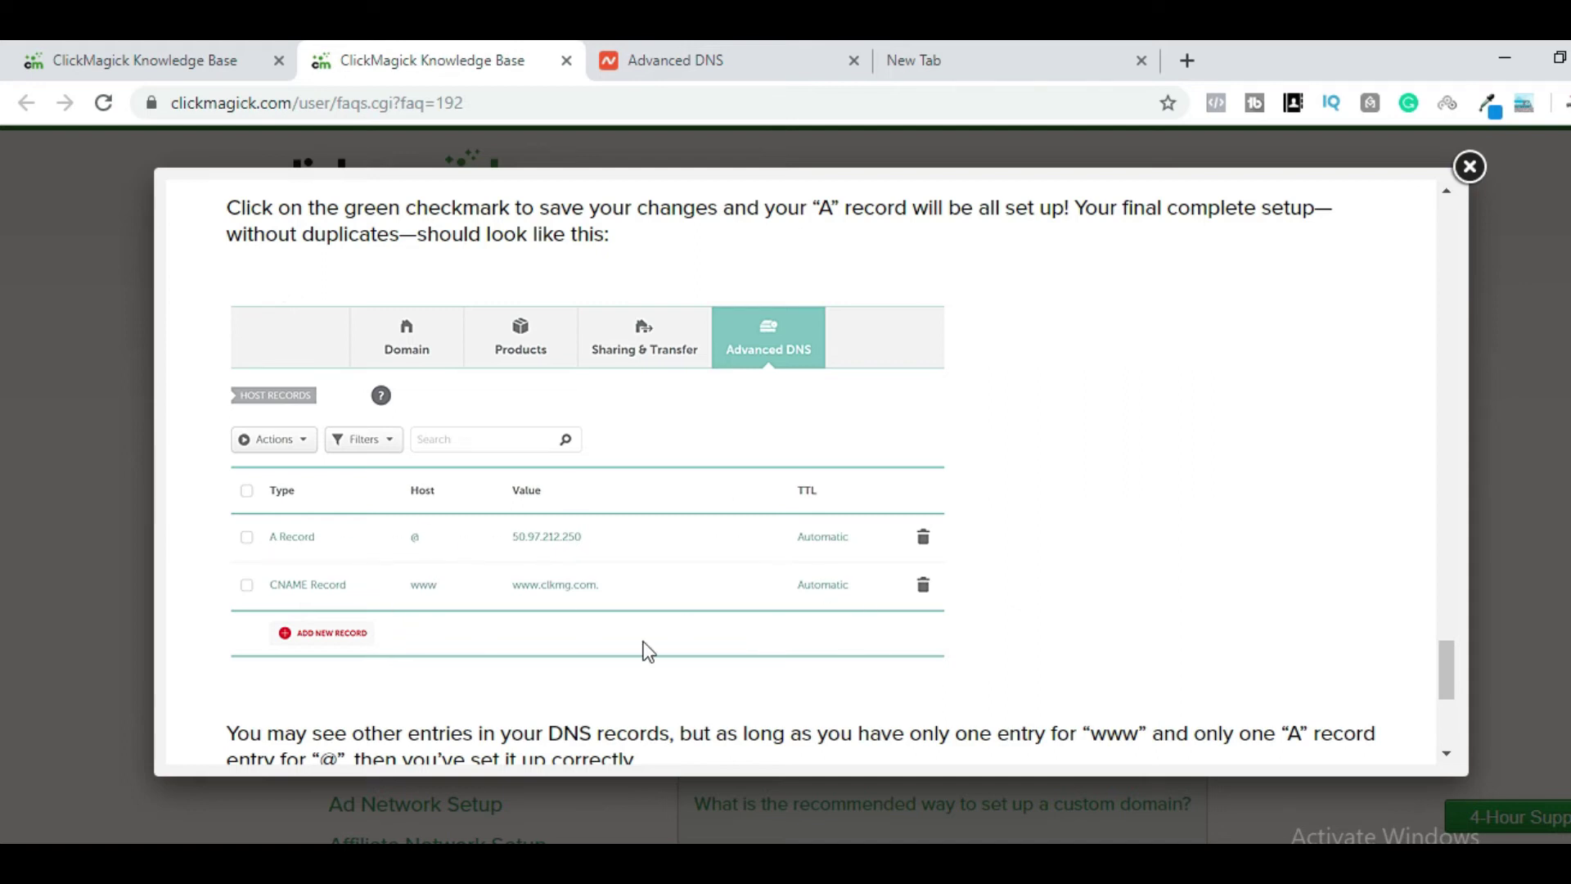
left_click(720, 71)
scroll(666, 357, "down", 2)
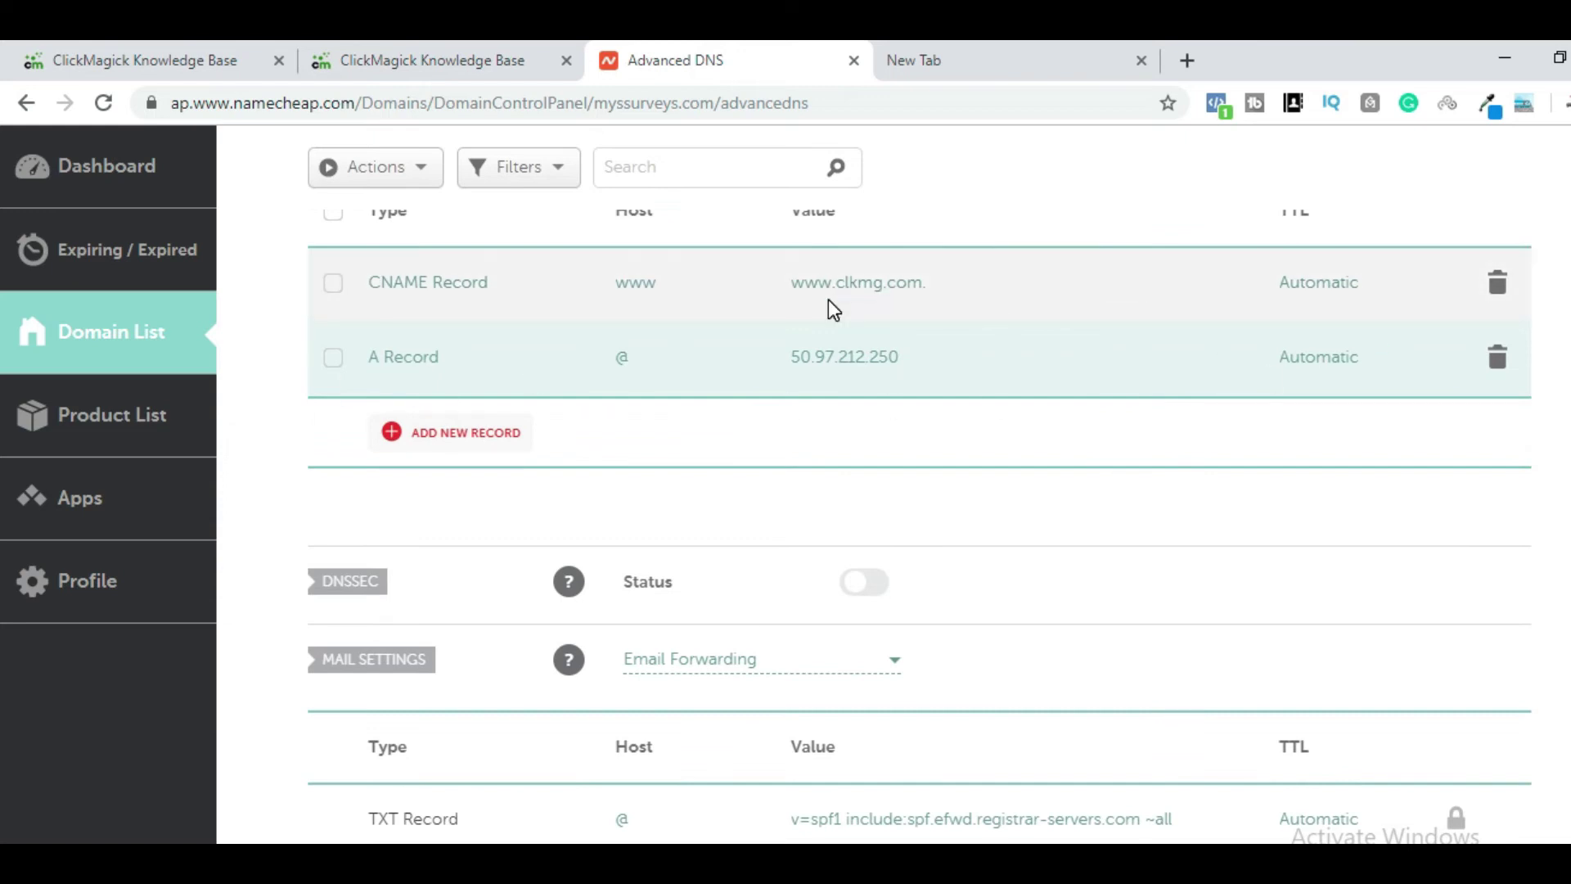
left_click(324, 59)
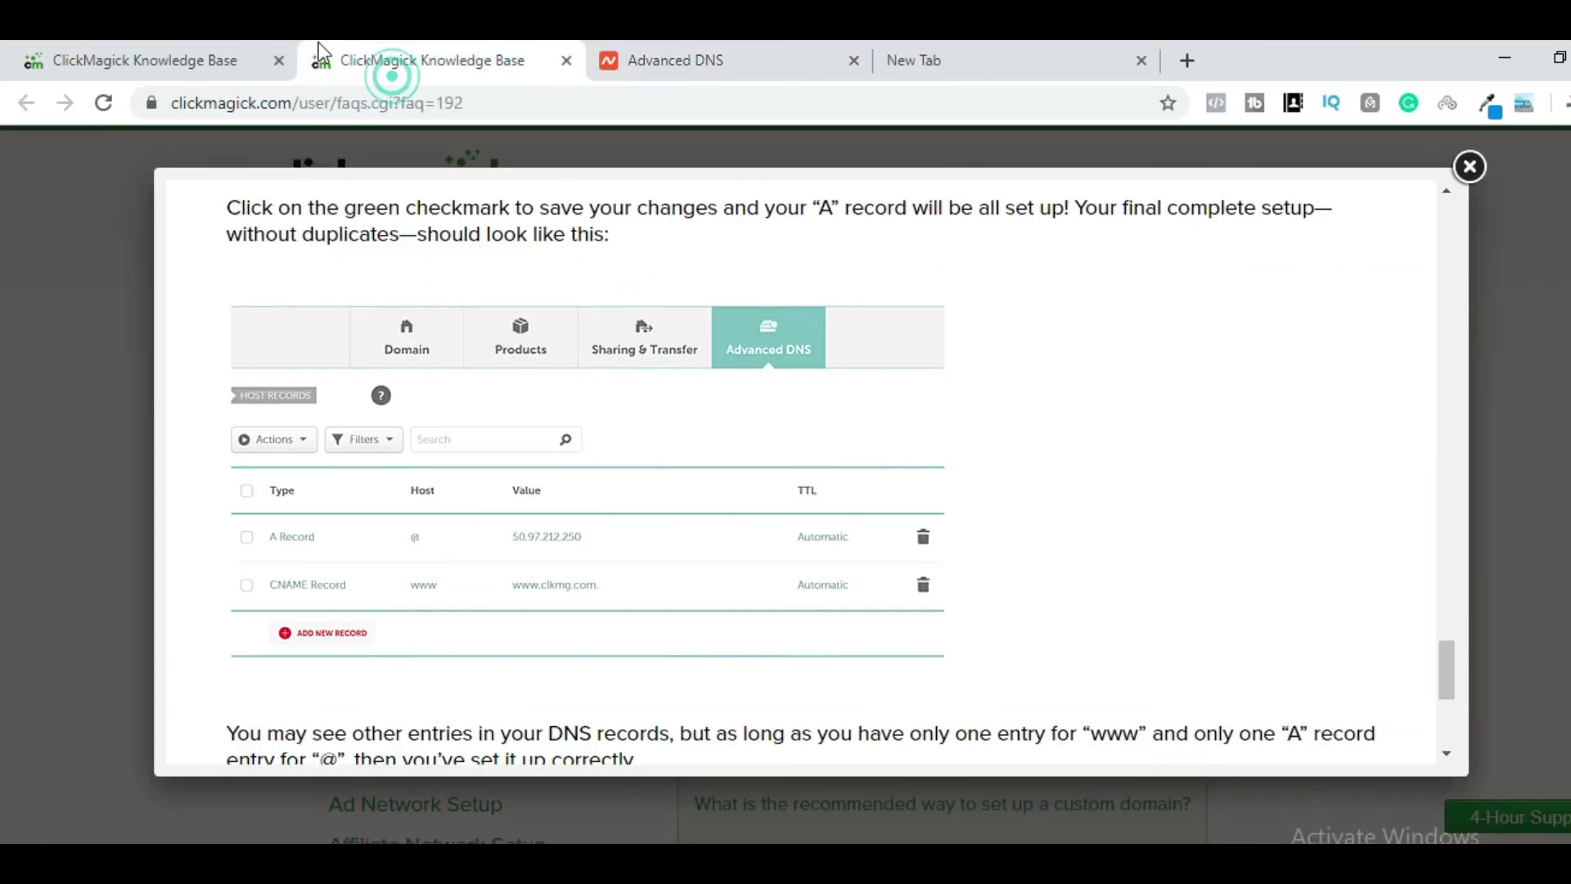
Return to the first ClickMagick page and open the Domain Manager.
left_click(145, 64)
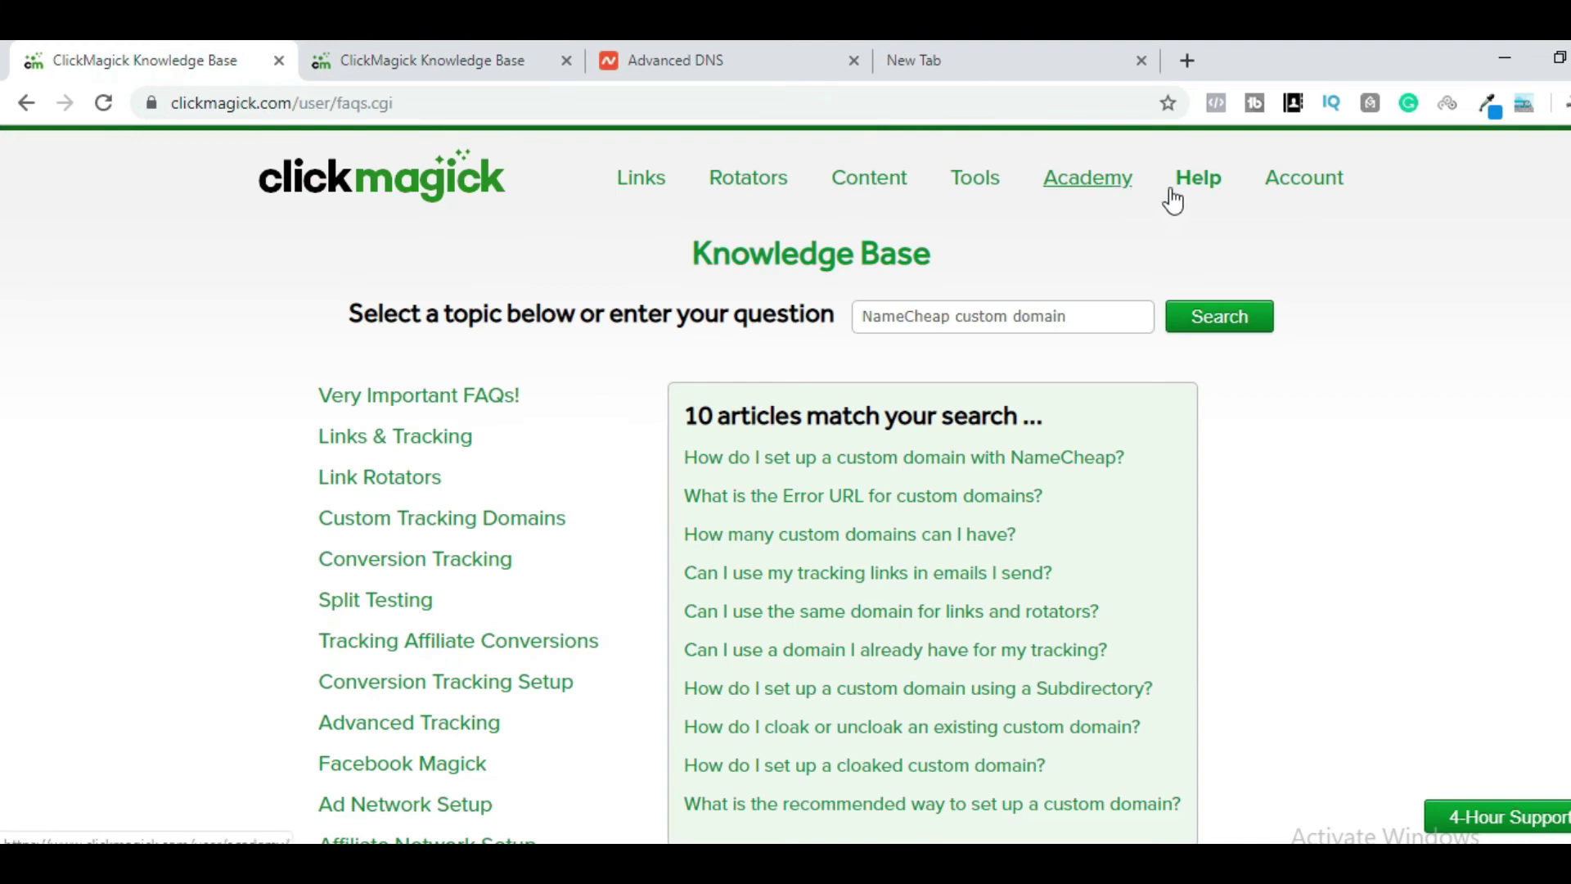
mouse_move(993, 194)
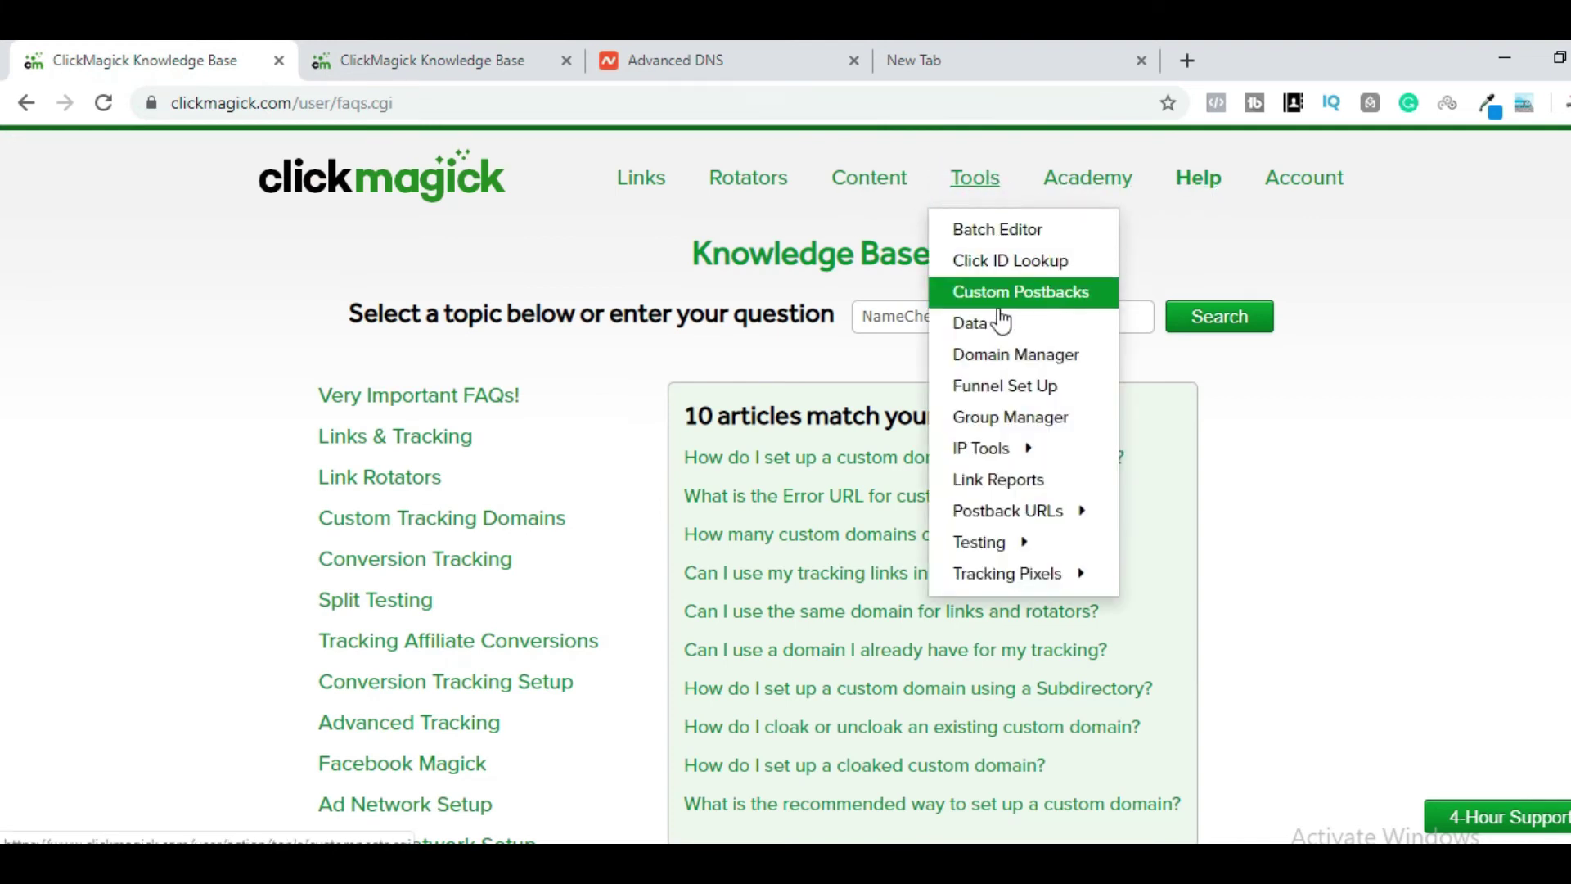
left_click(1040, 360)
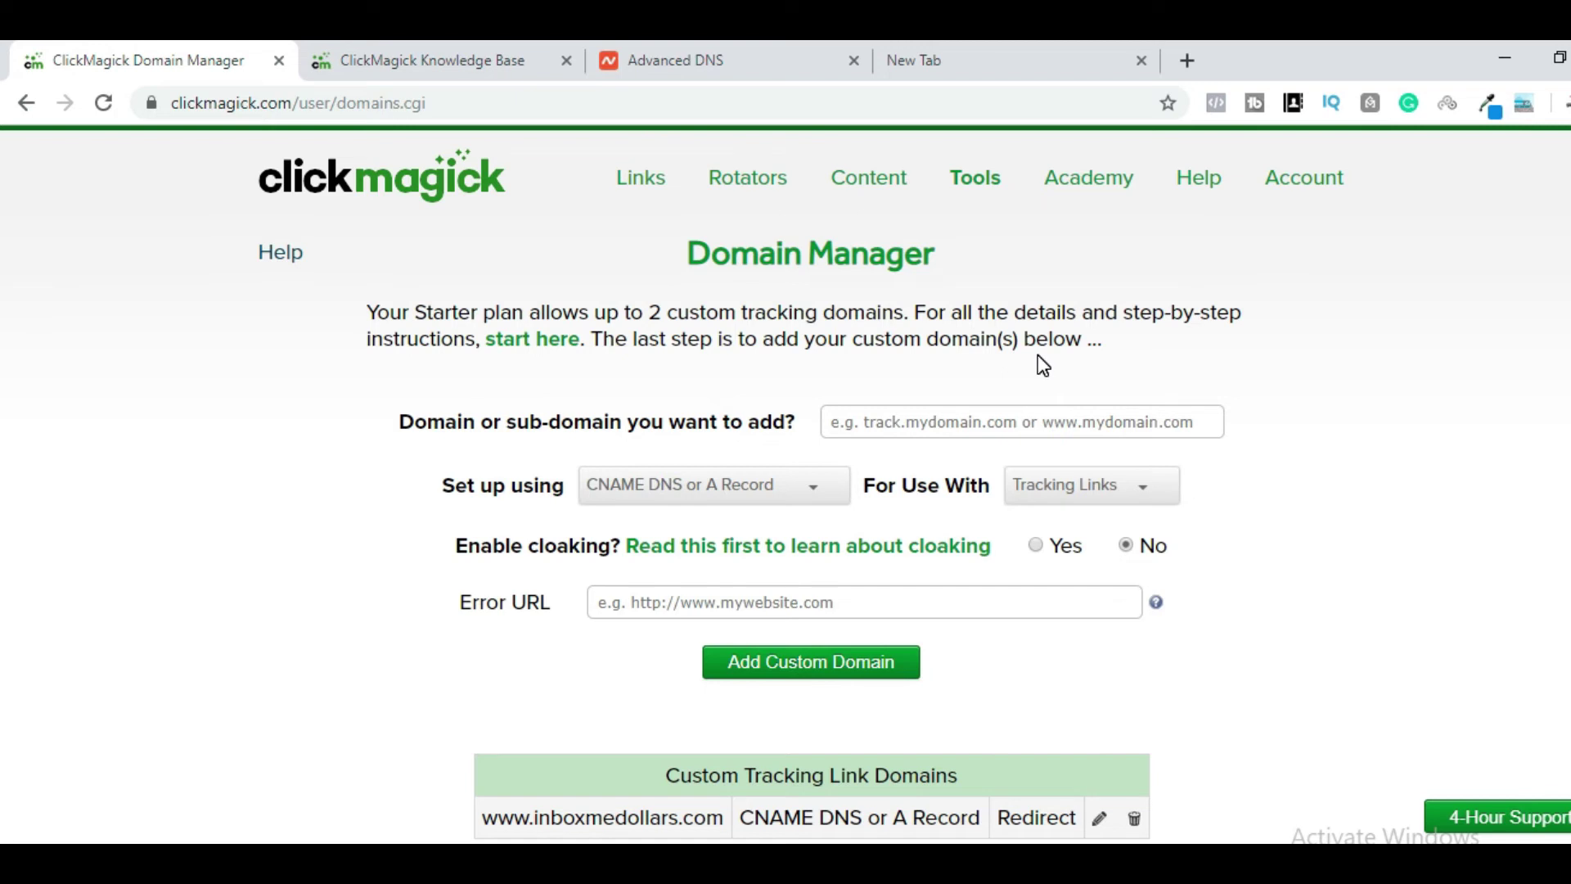
Copy the domain name myssurveys.com from its Namecheap page for the Domain Manager's domain entry.
left_click(951, 427)
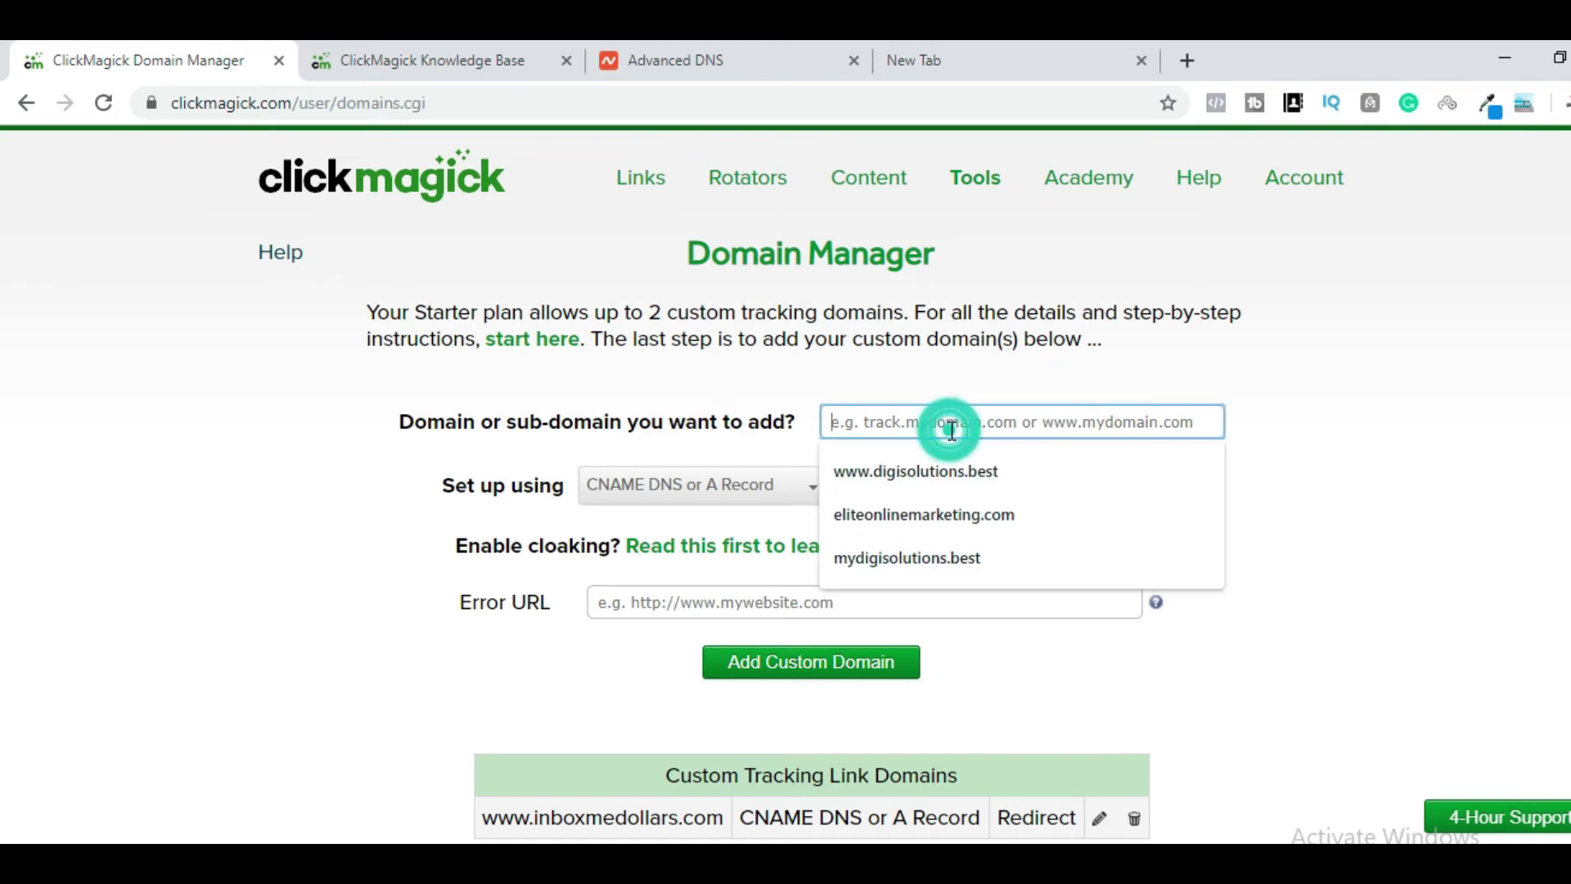
left_click(656, 56)
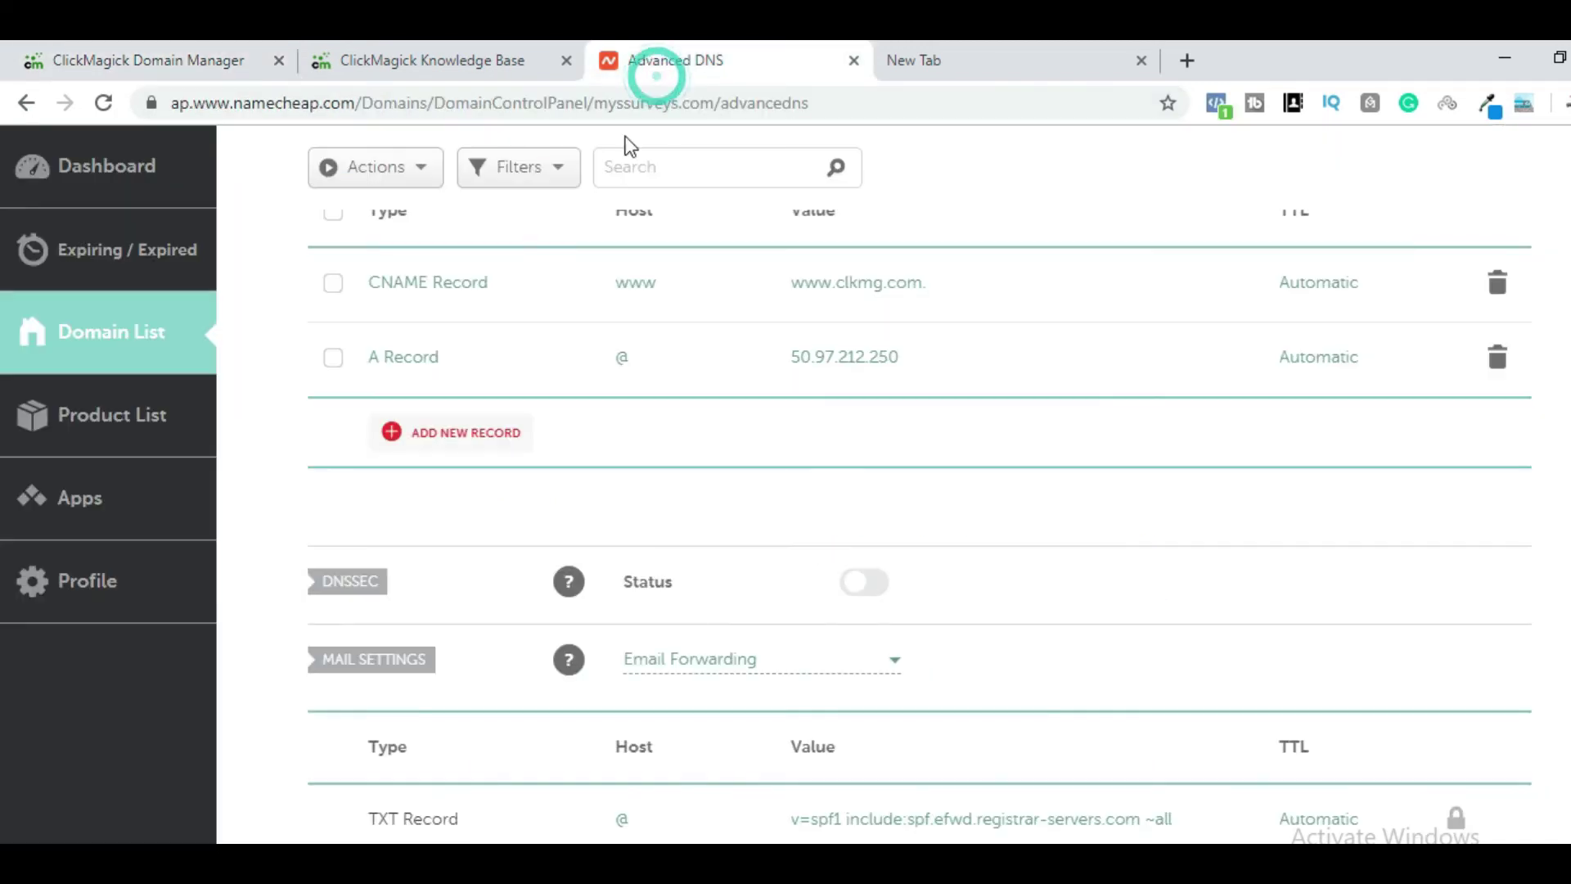
scroll(504, 324, "up", 3)
left_click_drag(606, 309, 374, 316)
right_click(471, 309)
left_click(507, 327)
left_click(182, 63)
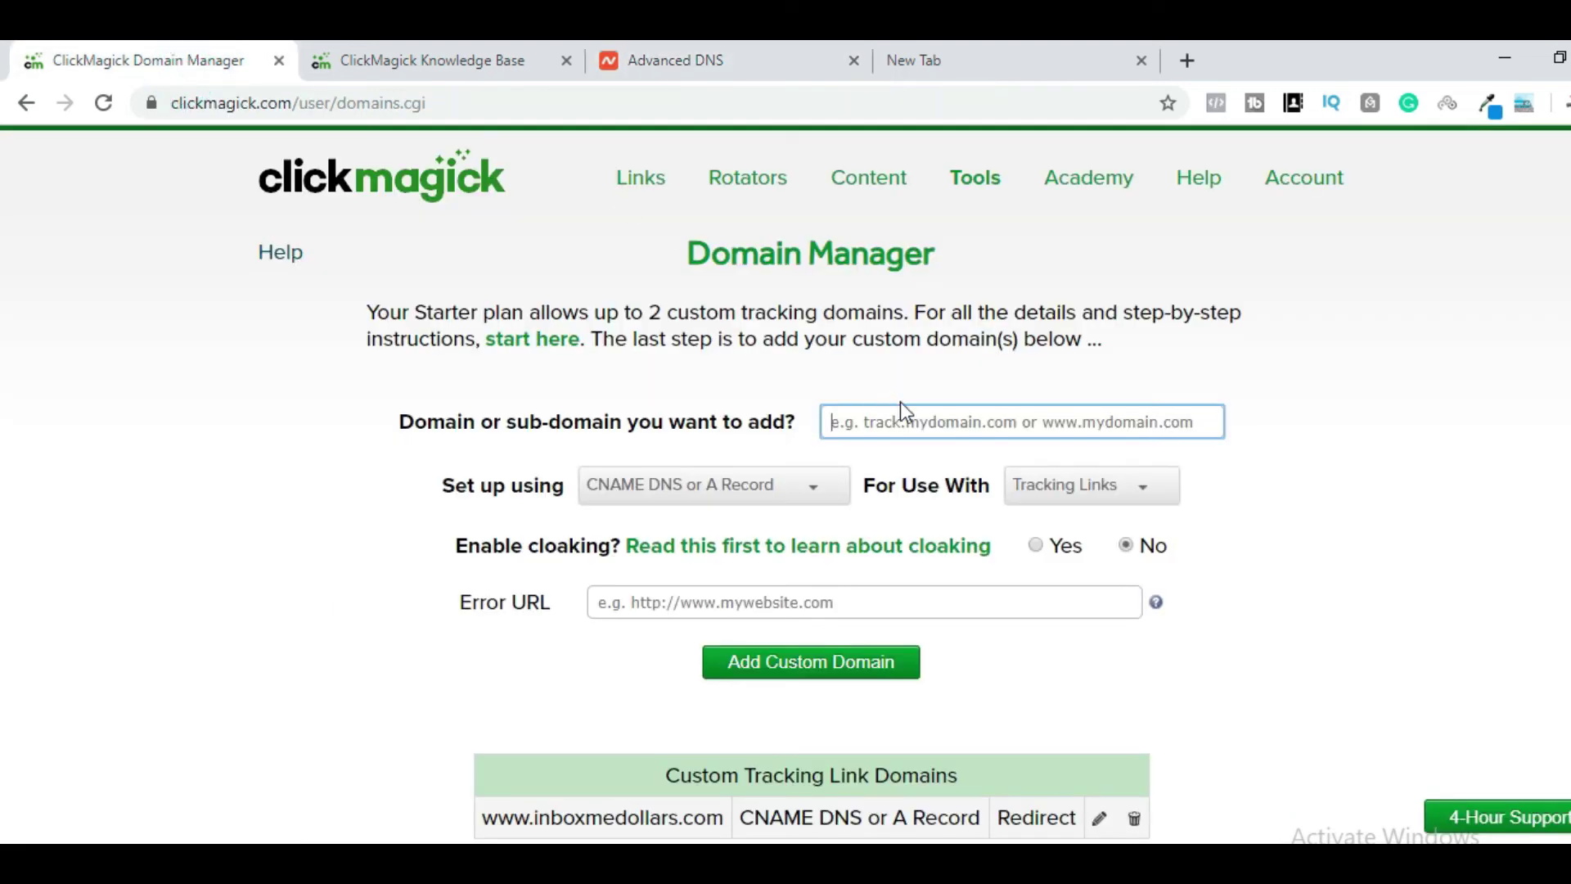
type("www")
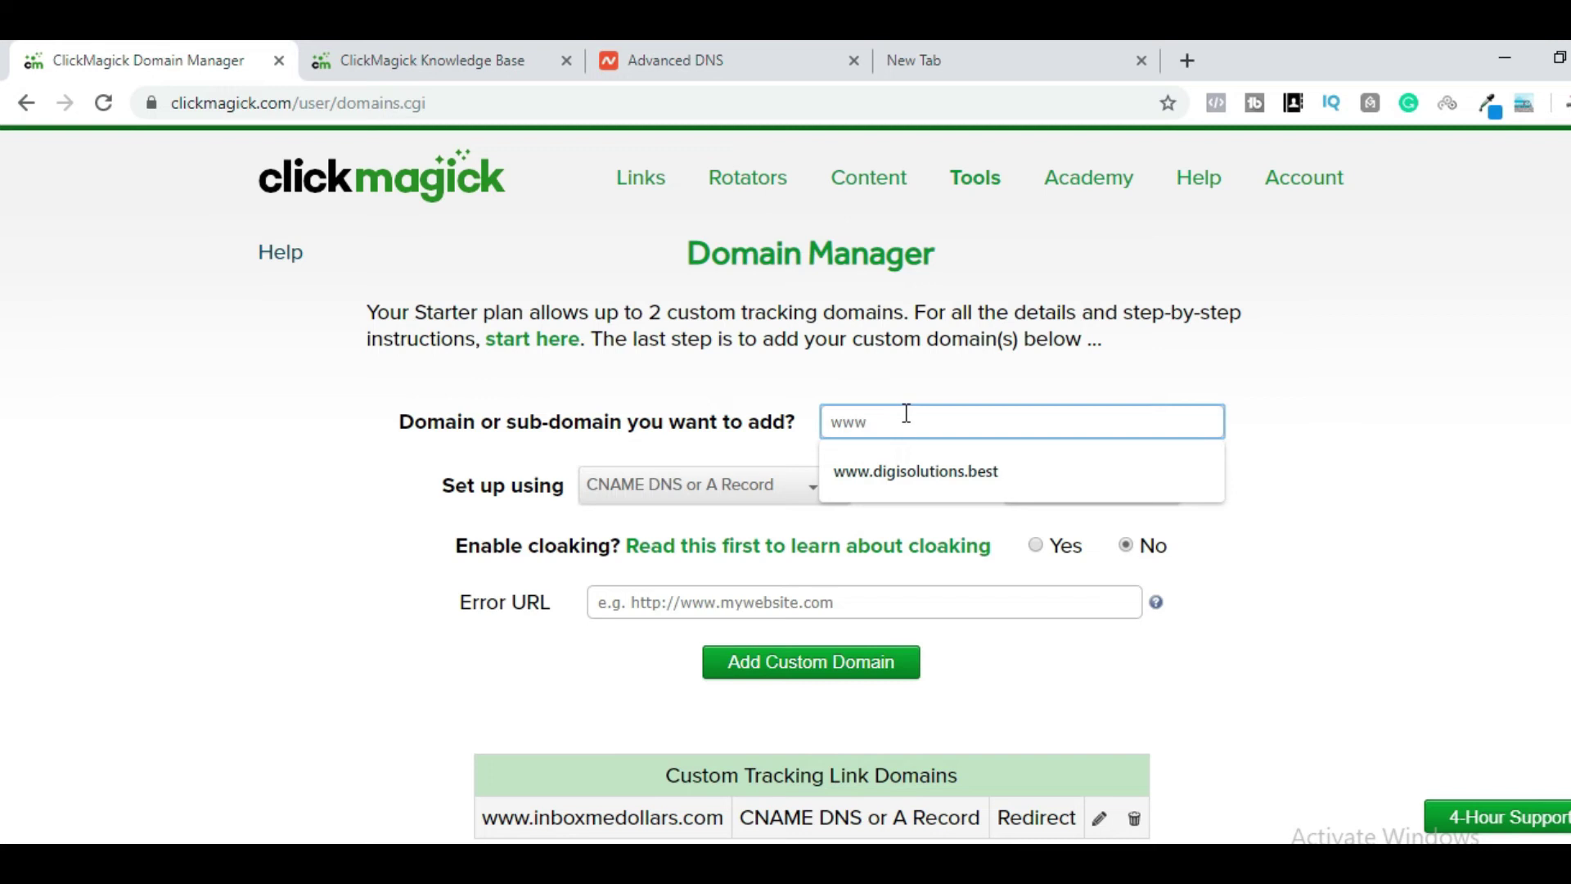
type(".")
key("ctrl+v")
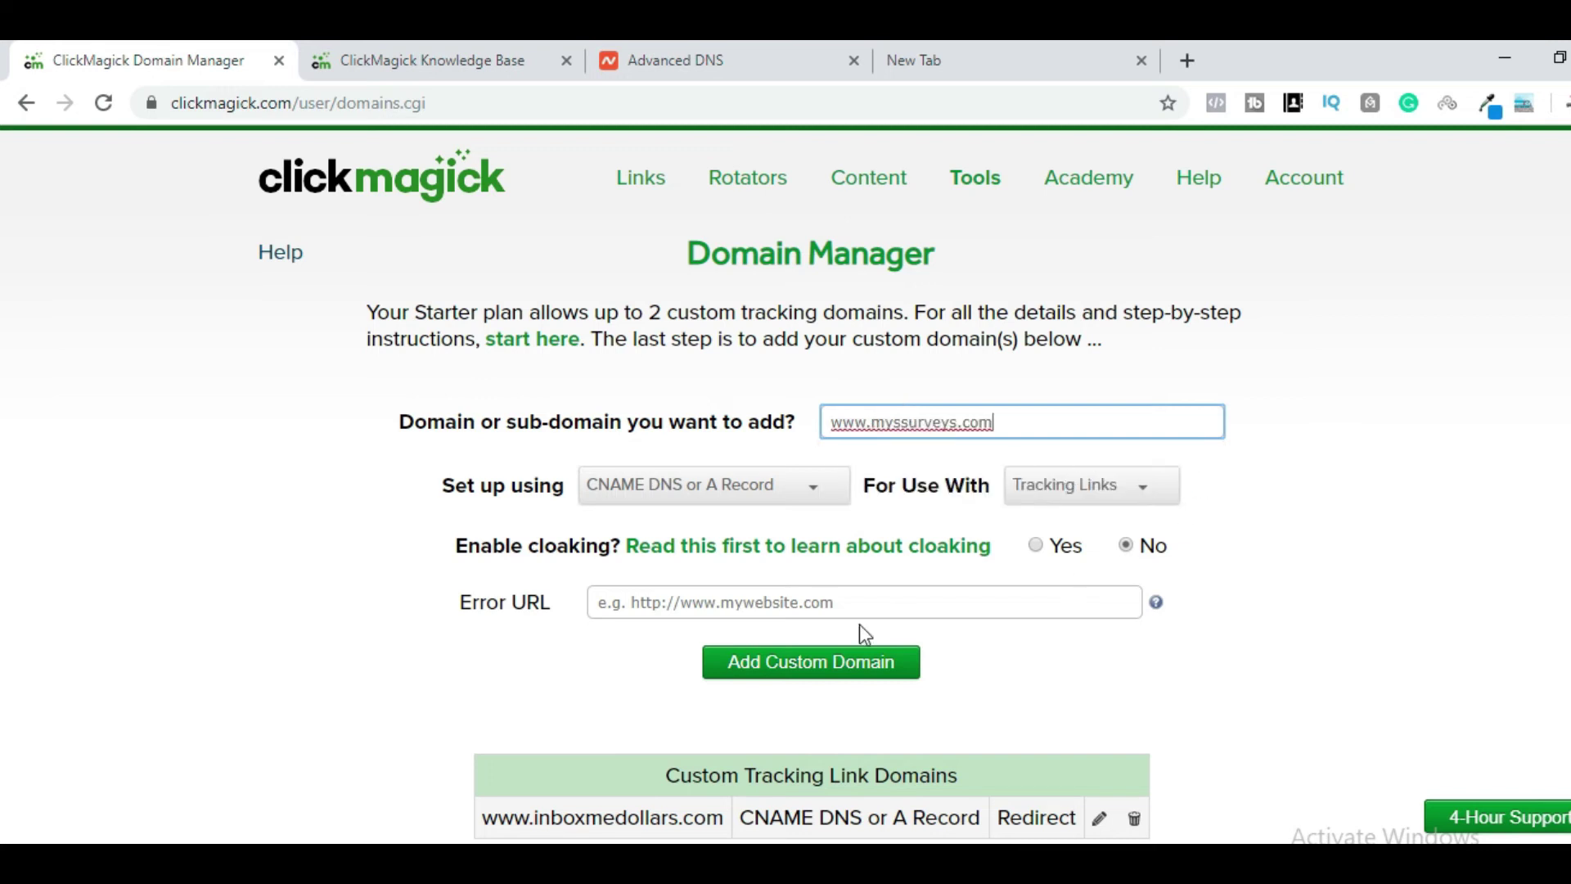
left_click(760, 681)
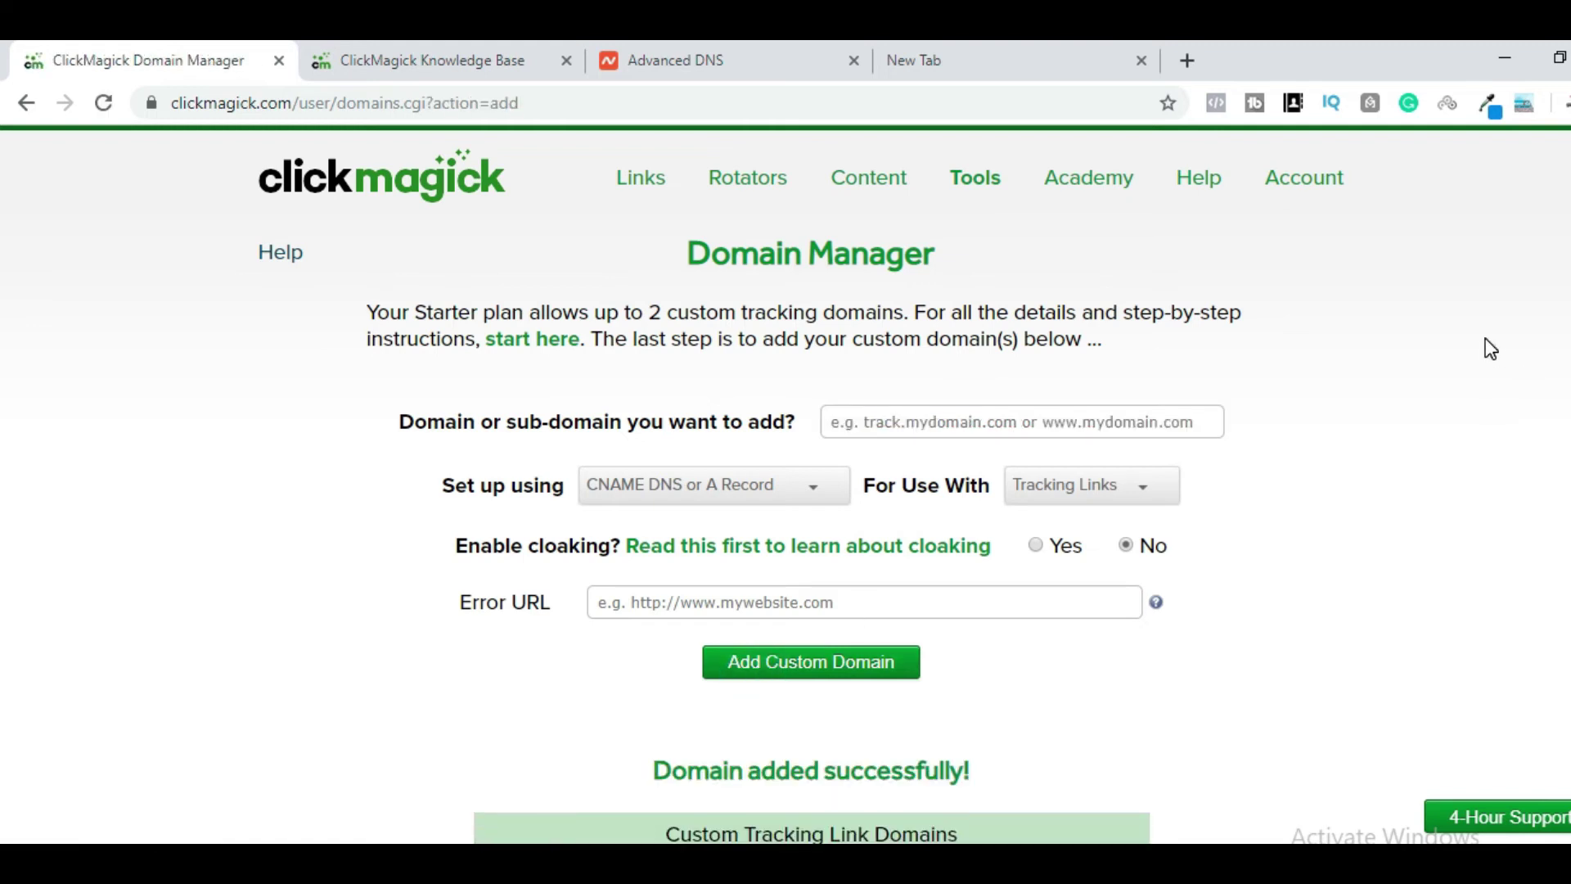
scroll(1485, 338, "down", 3)
left_click_drag(656, 528, 982, 541)
left_click(982, 536)
scroll(650, 504, "up", 3)
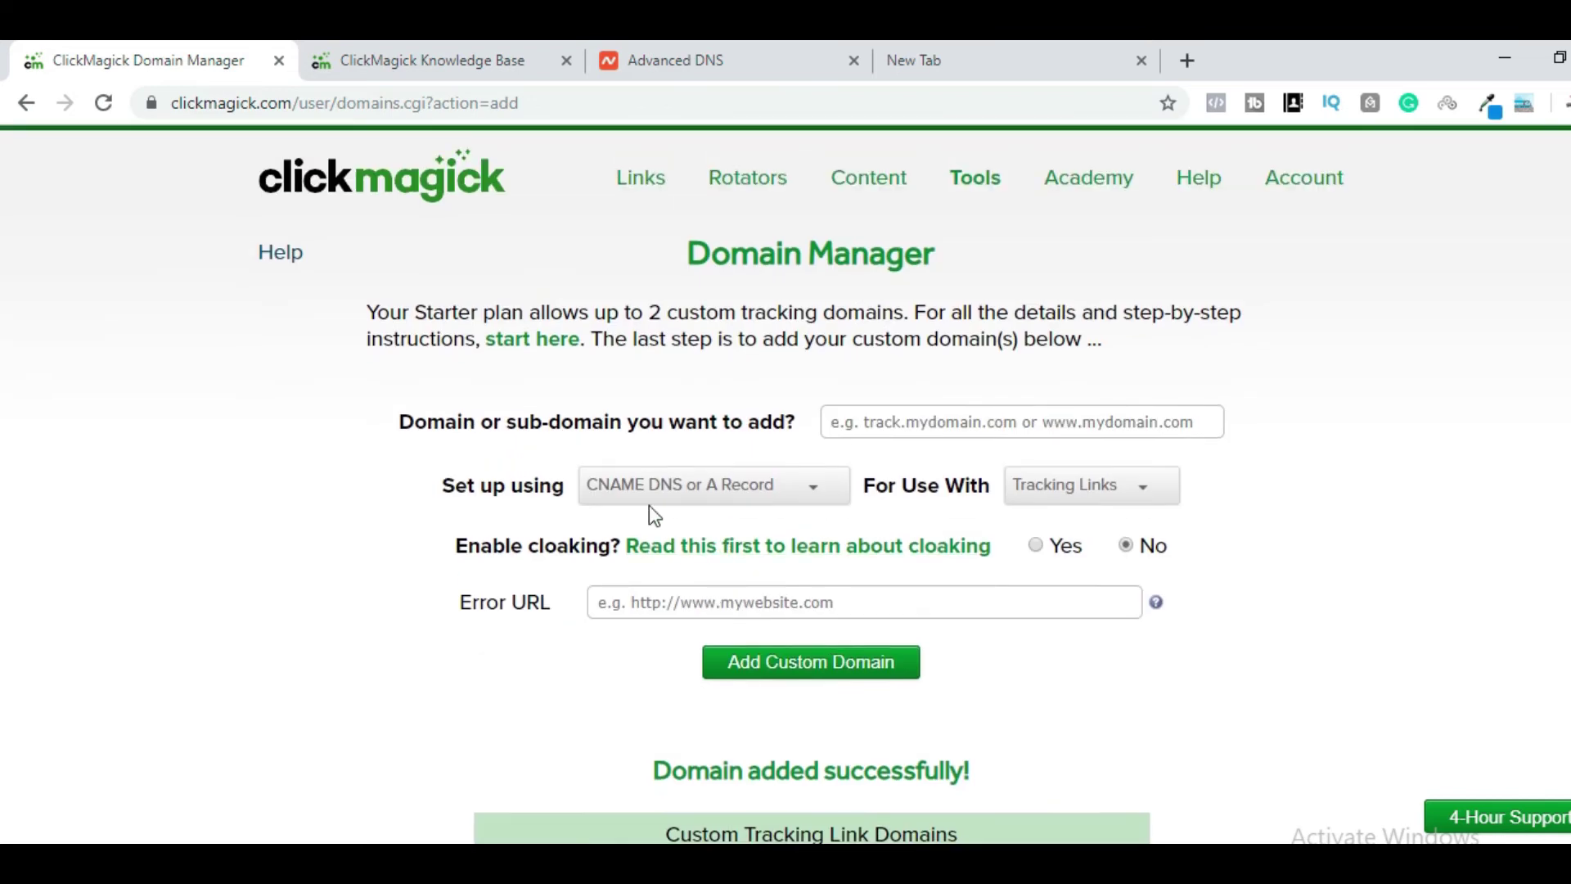
Review the Namecheap guide's CNAME, A record and final setup sections once more and close the article.
left_click(495, 47)
scroll(714, 347, "up", 5)
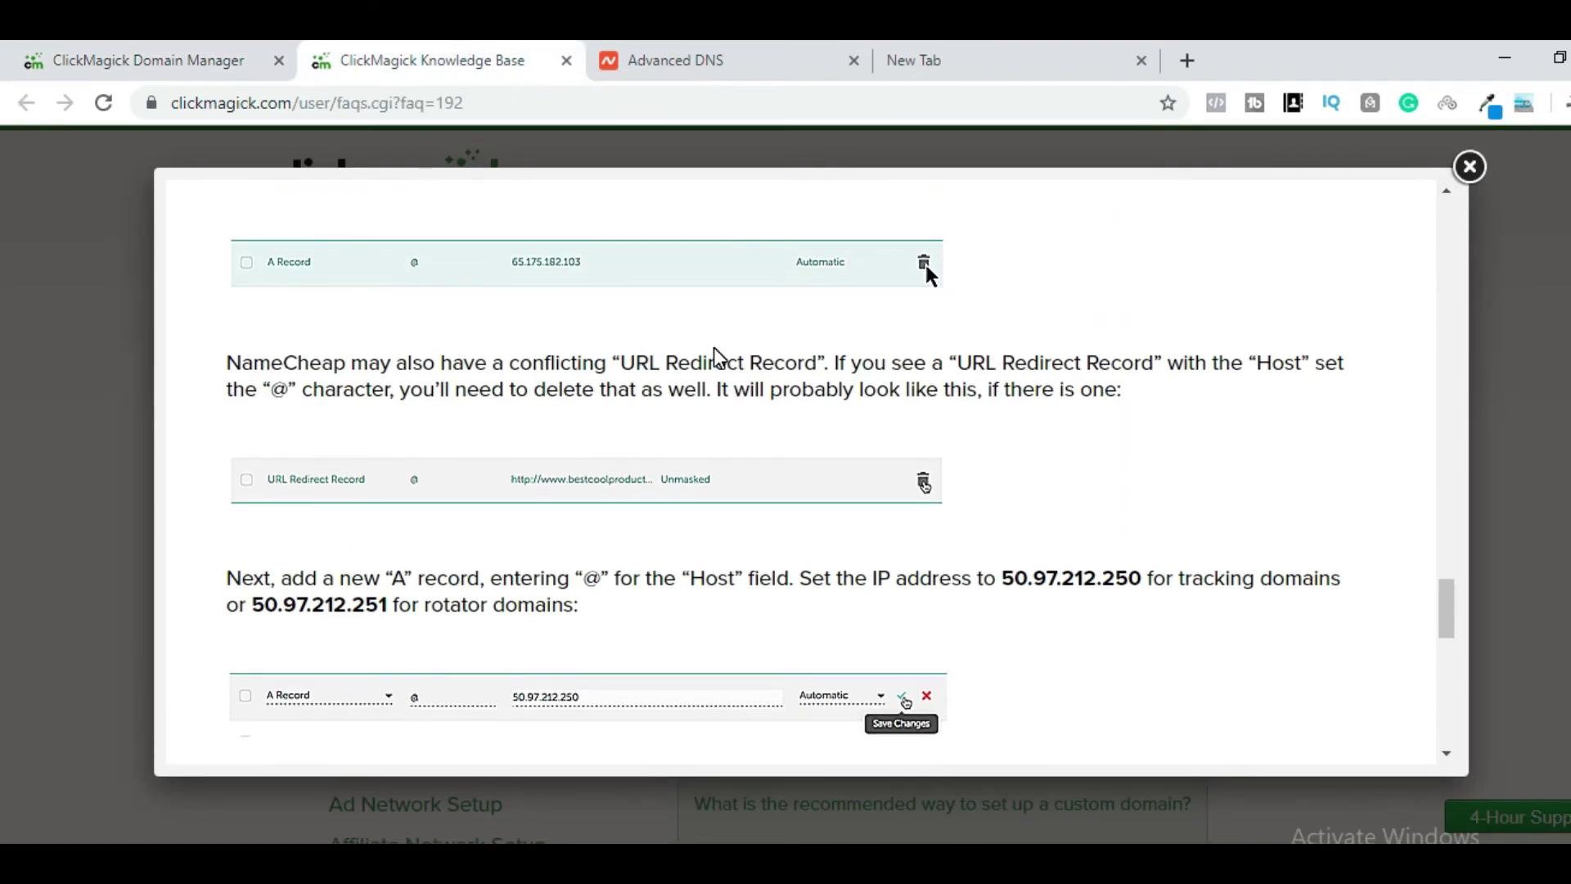
scroll(714, 348, "up", 8)
scroll(744, 376, "up", 3)
scroll(747, 385, "down", 17)
scroll(772, 415, "up", 15)
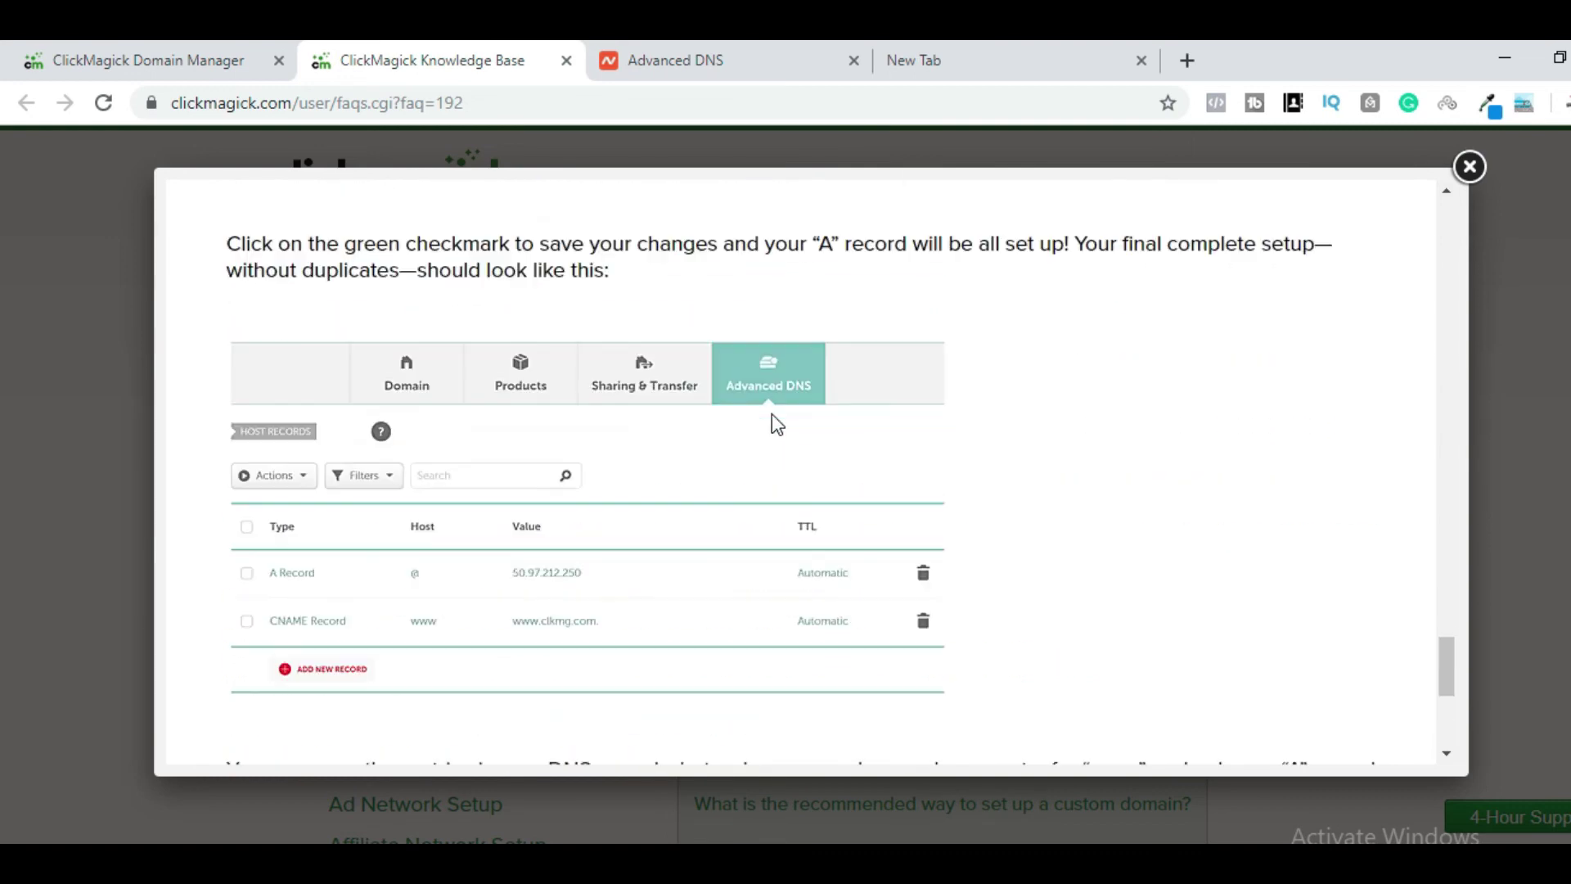
scroll(1037, 414, "up", 8)
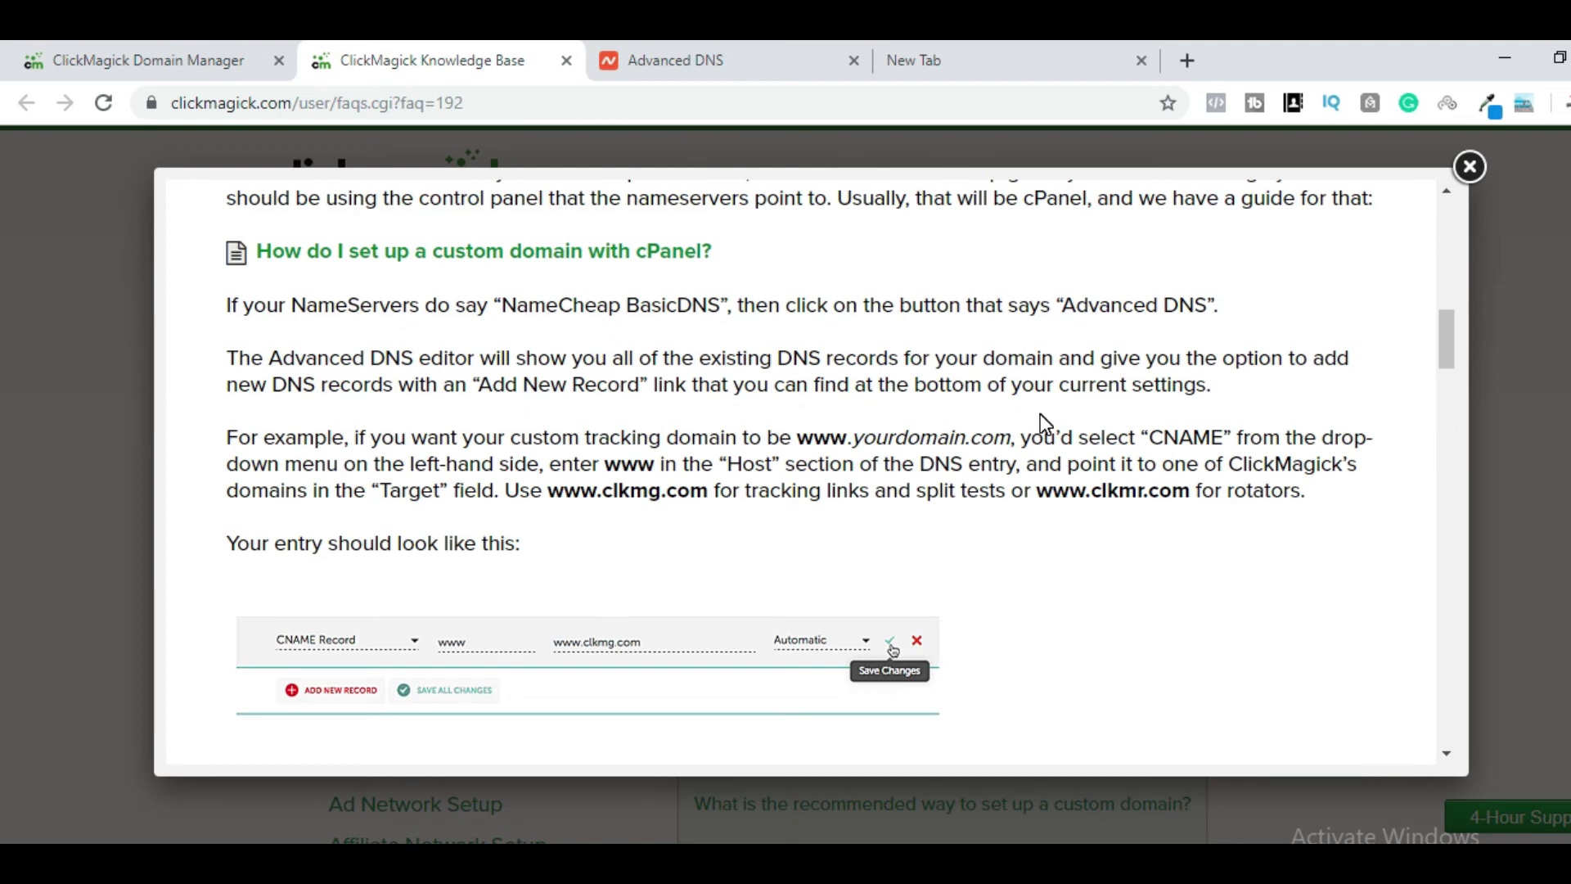
scroll(1039, 414, "up", 6)
left_click(1470, 167)
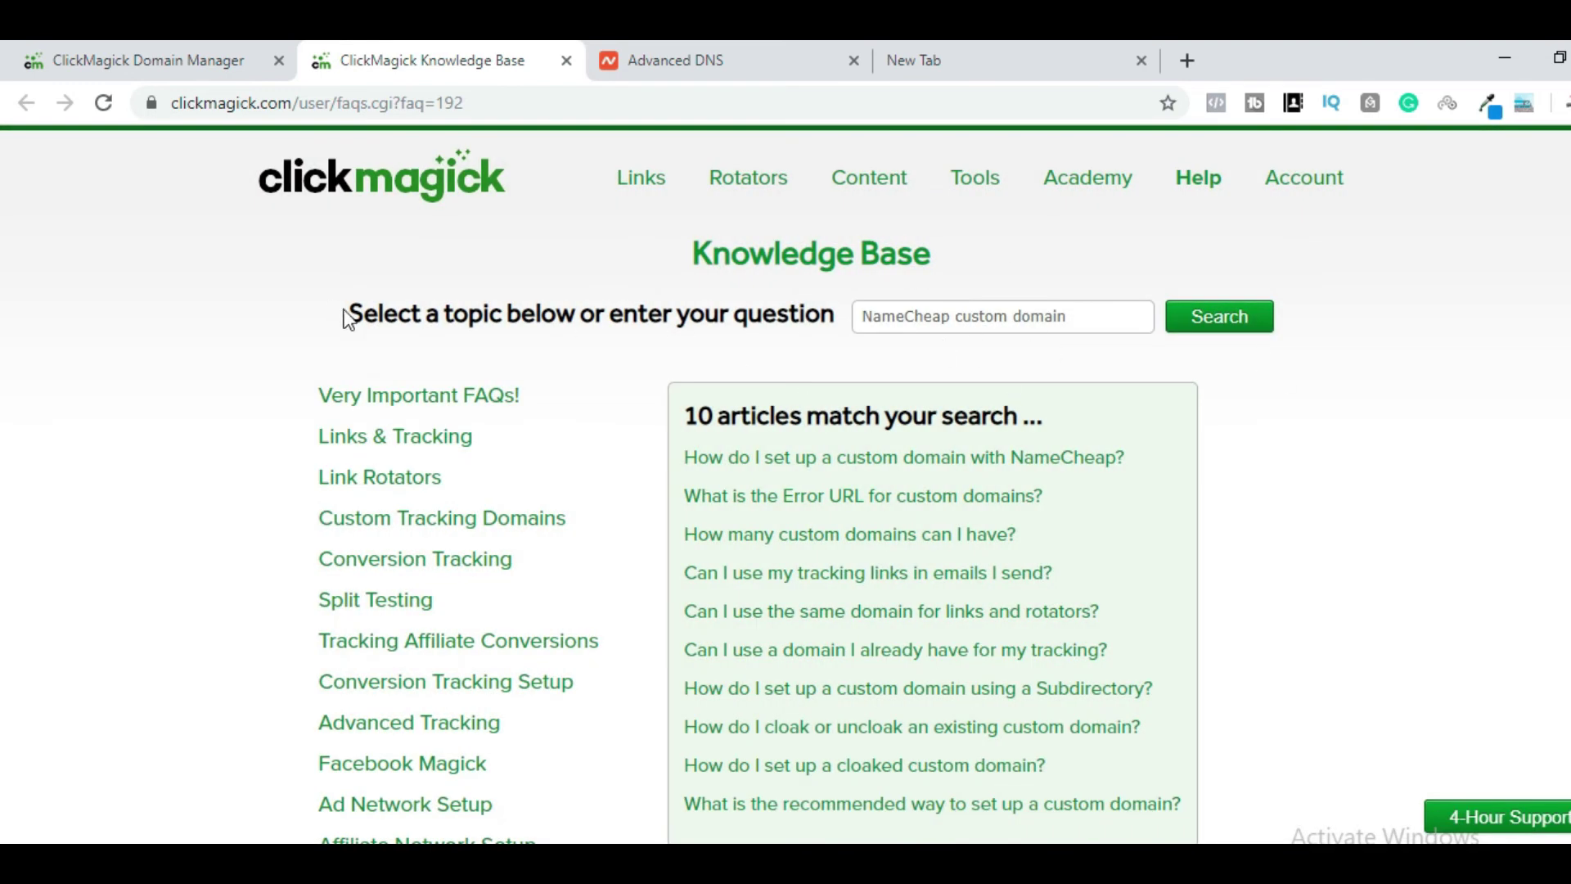
Search the Knowledge Base for "how do i setup custom domain with godaddy" and open the GoDaddy setup article in a new tab.
left_click_drag(346, 318, 663, 327)
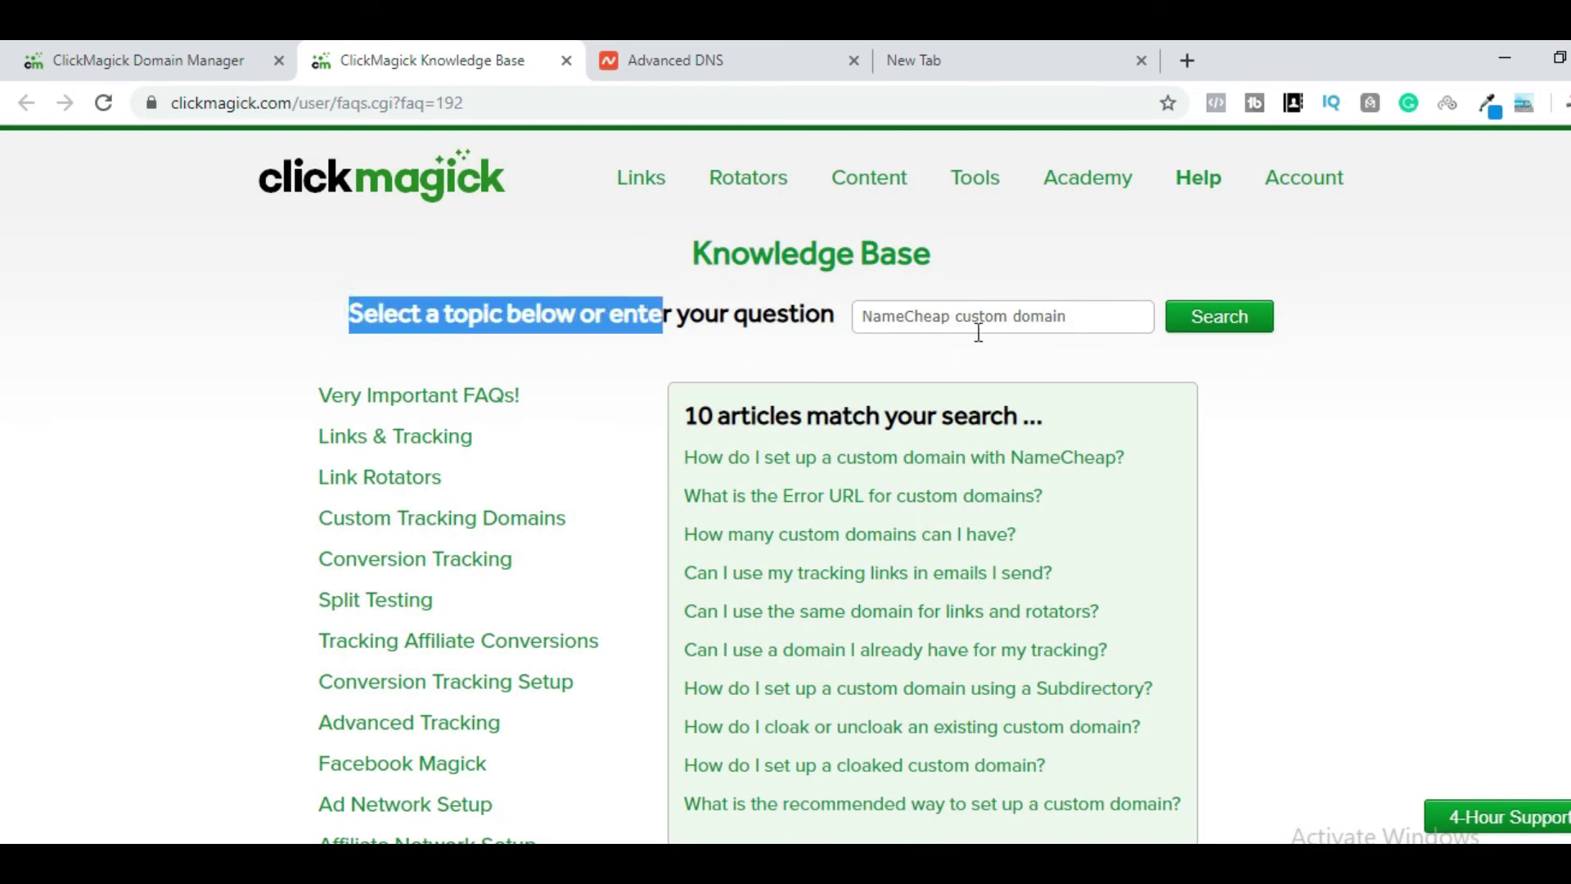
left_click_drag(1072, 320, 843, 319)
type("how")
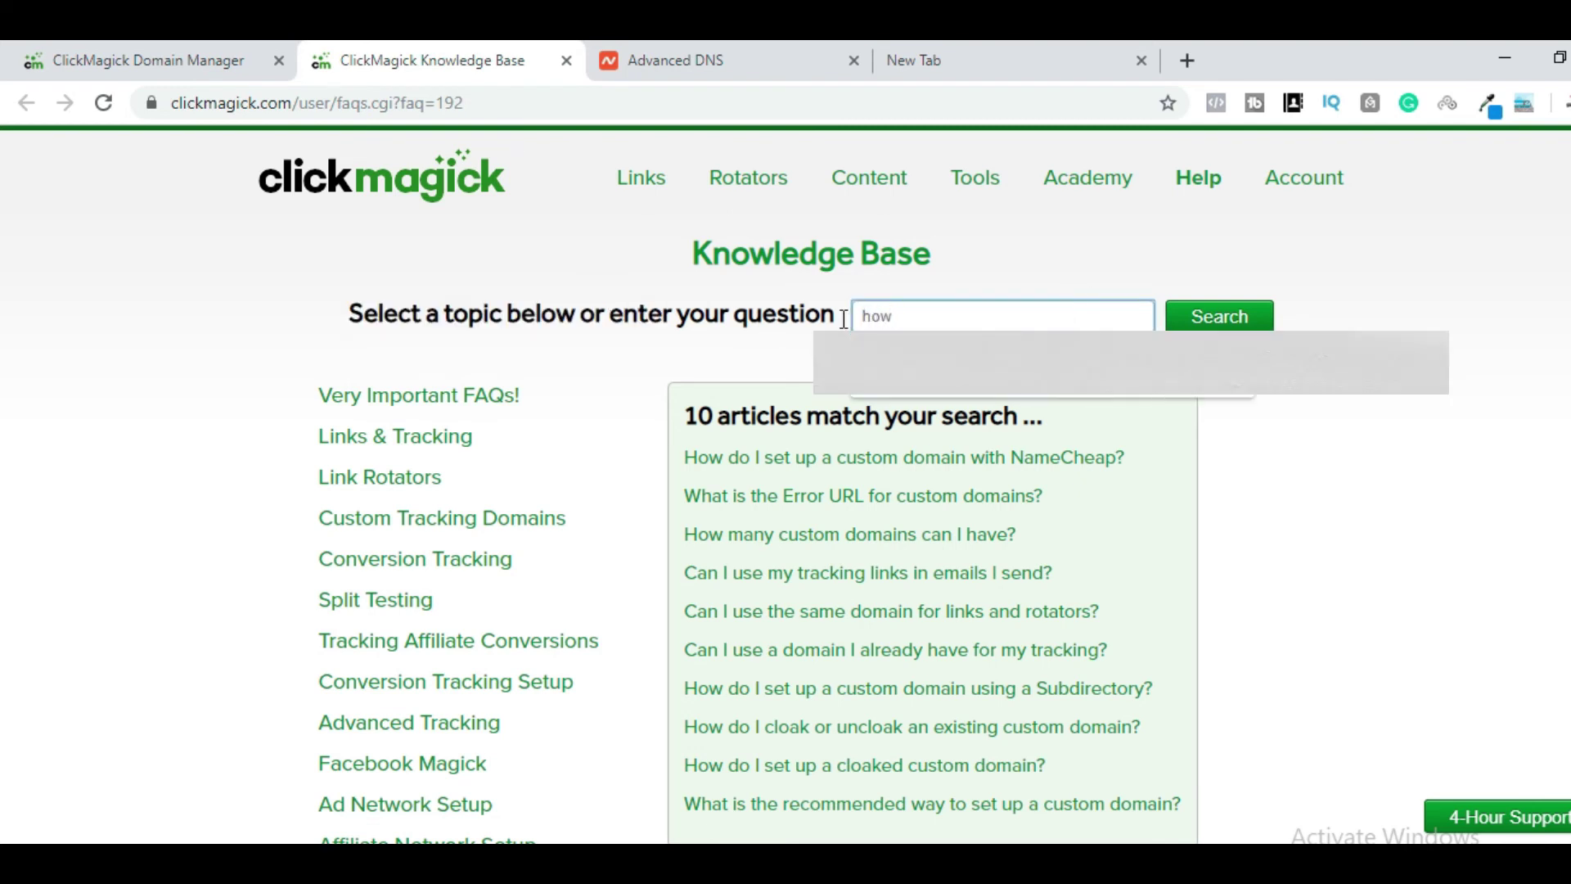
type(" do i setup cu")
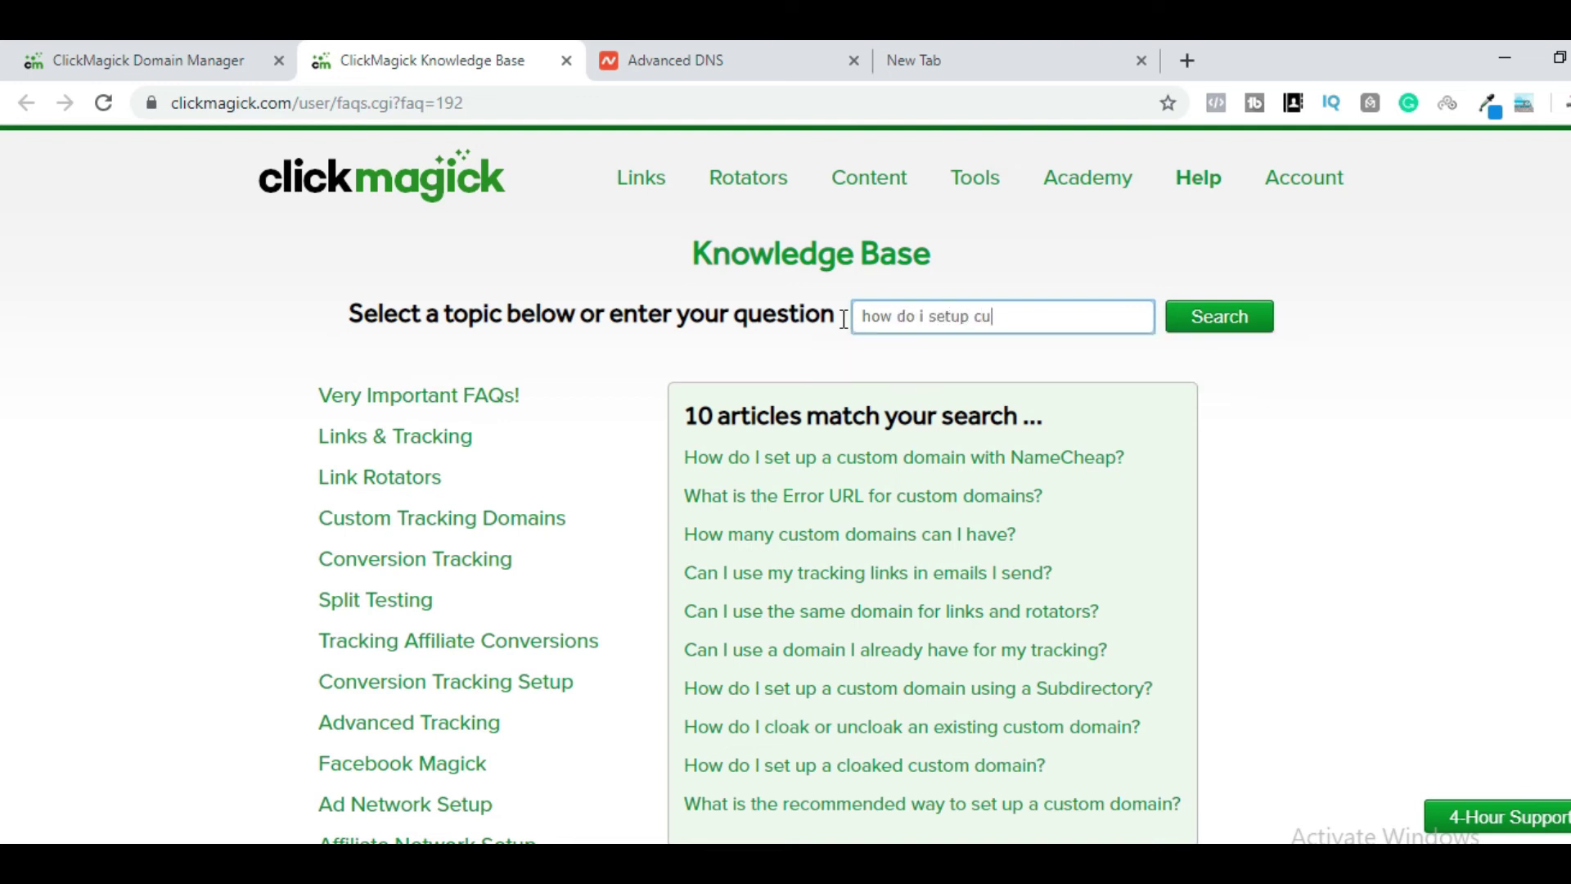
type("stom domain with godaddf")
key("BackSpace")
key("BackSpace")
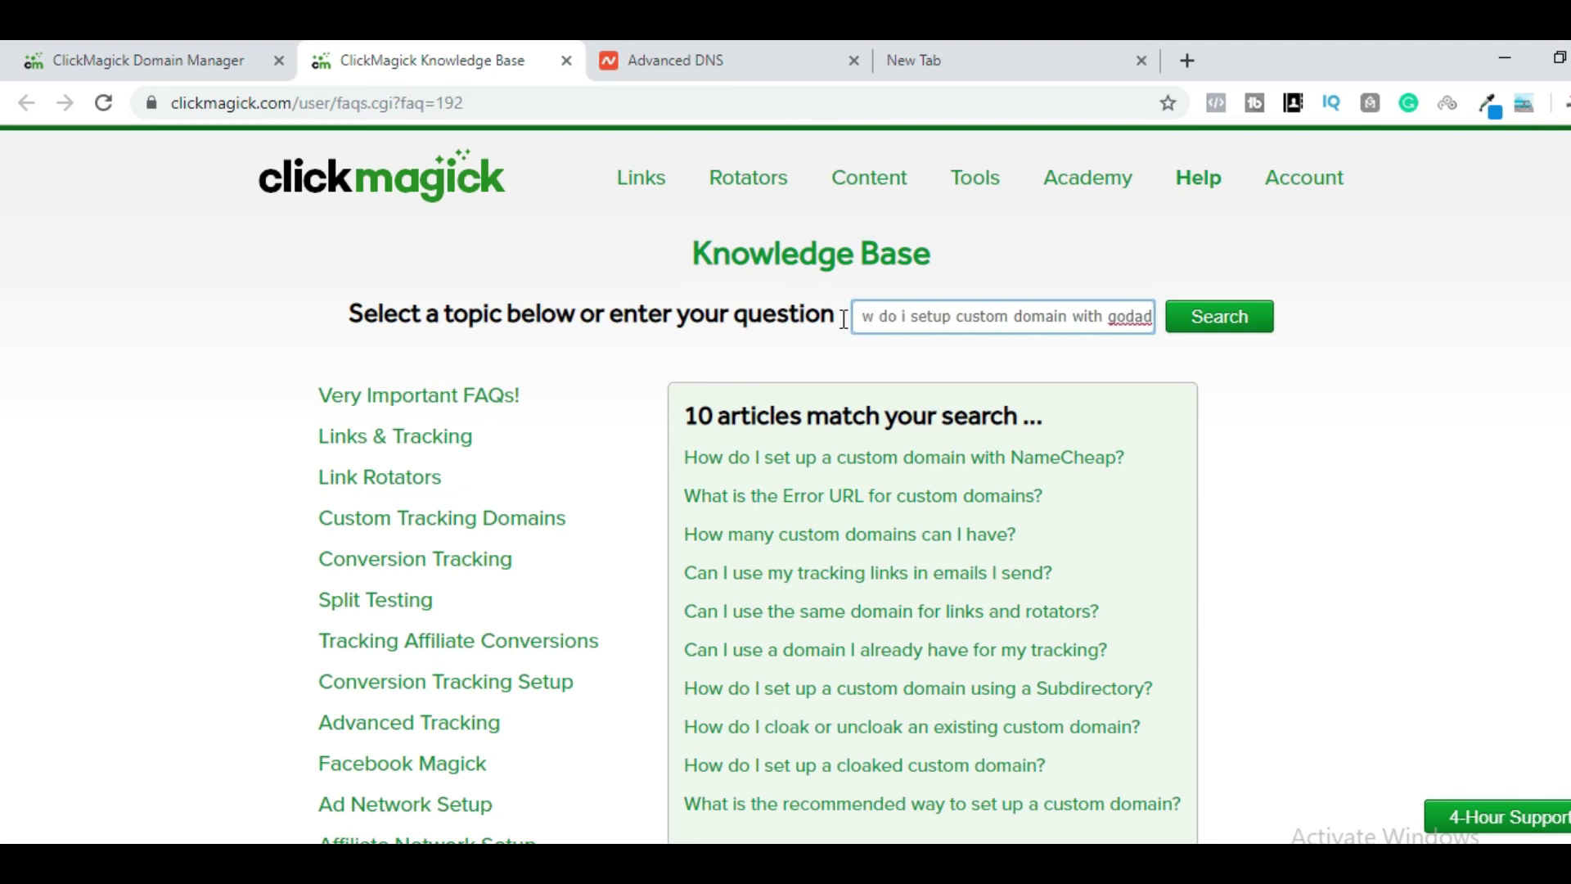
type("dy")
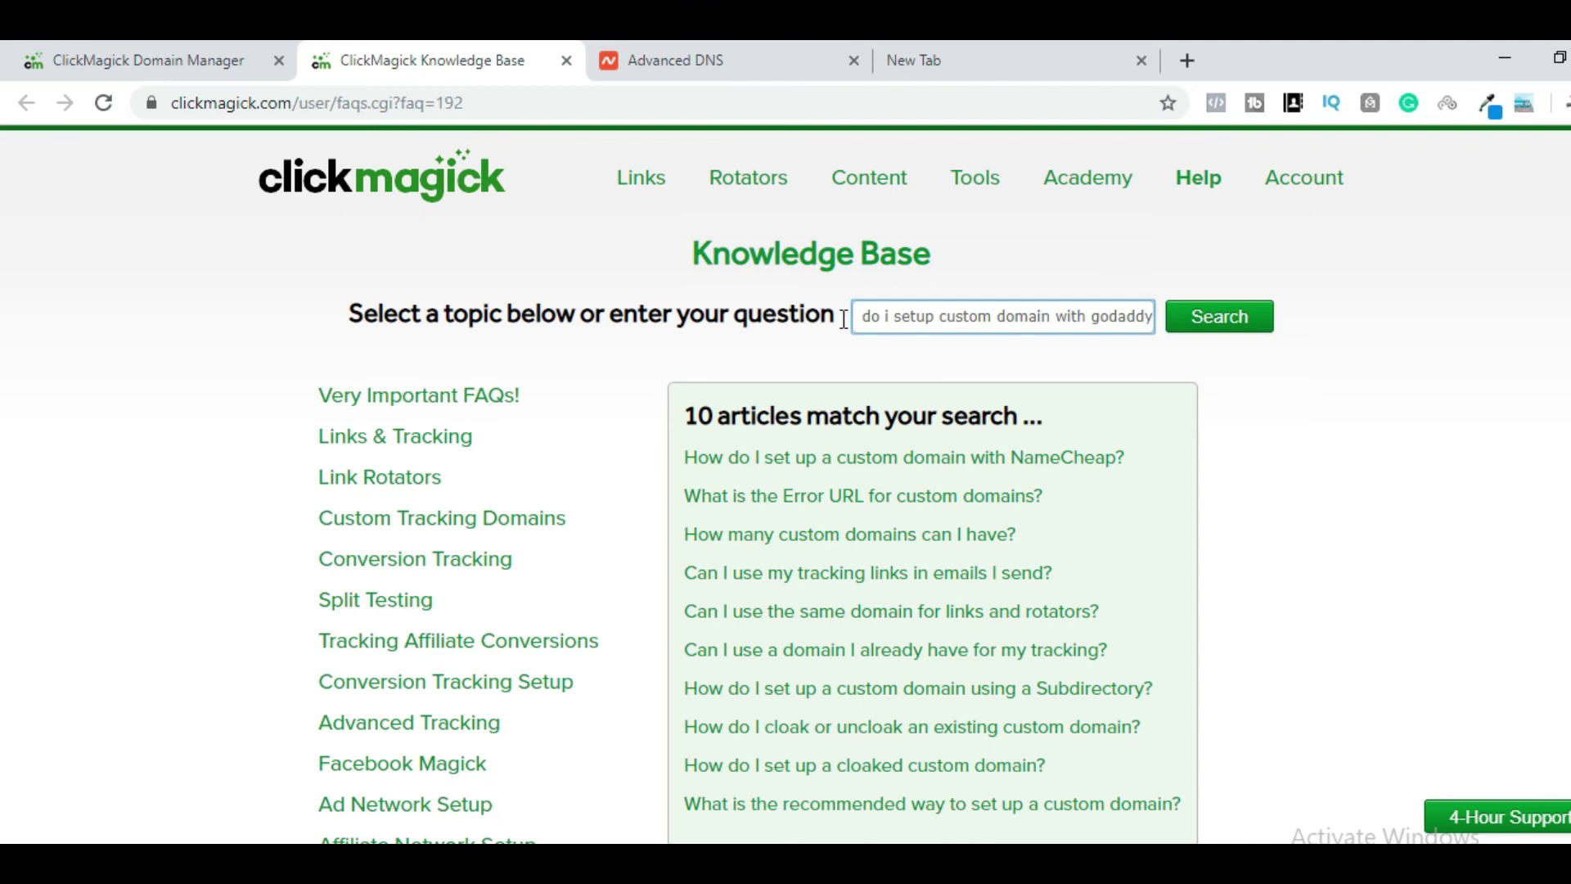
left_click(1209, 317)
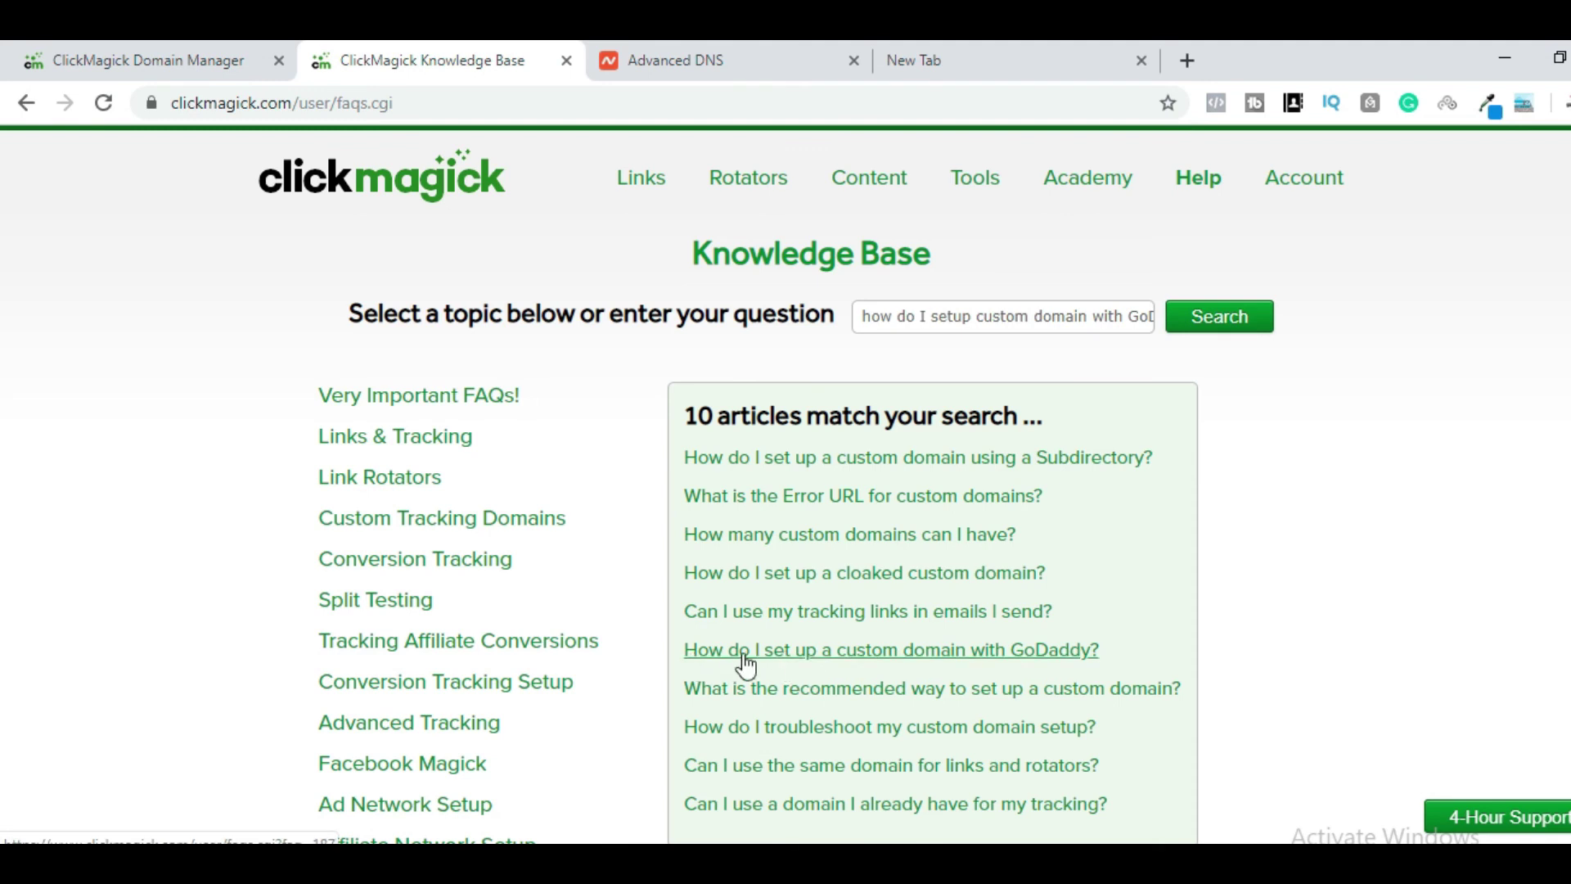
right_click(1026, 664)
left_click(1056, 671)
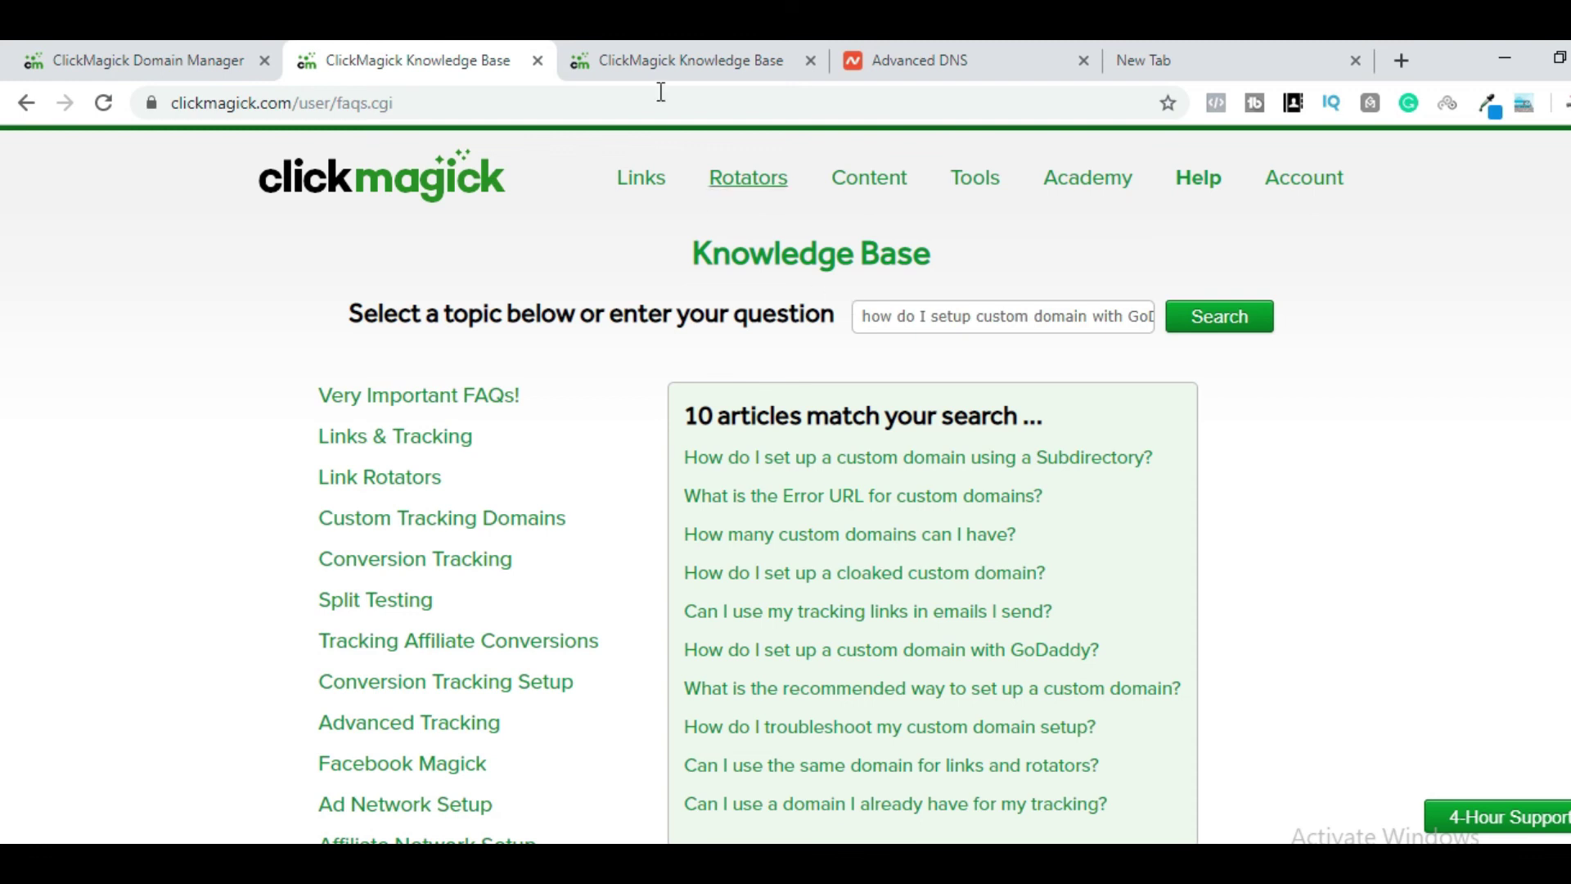
Read the GoDaddy setup article's instructions for creating the www CNAME record in the DNS Management editor.
left_click(664, 45)
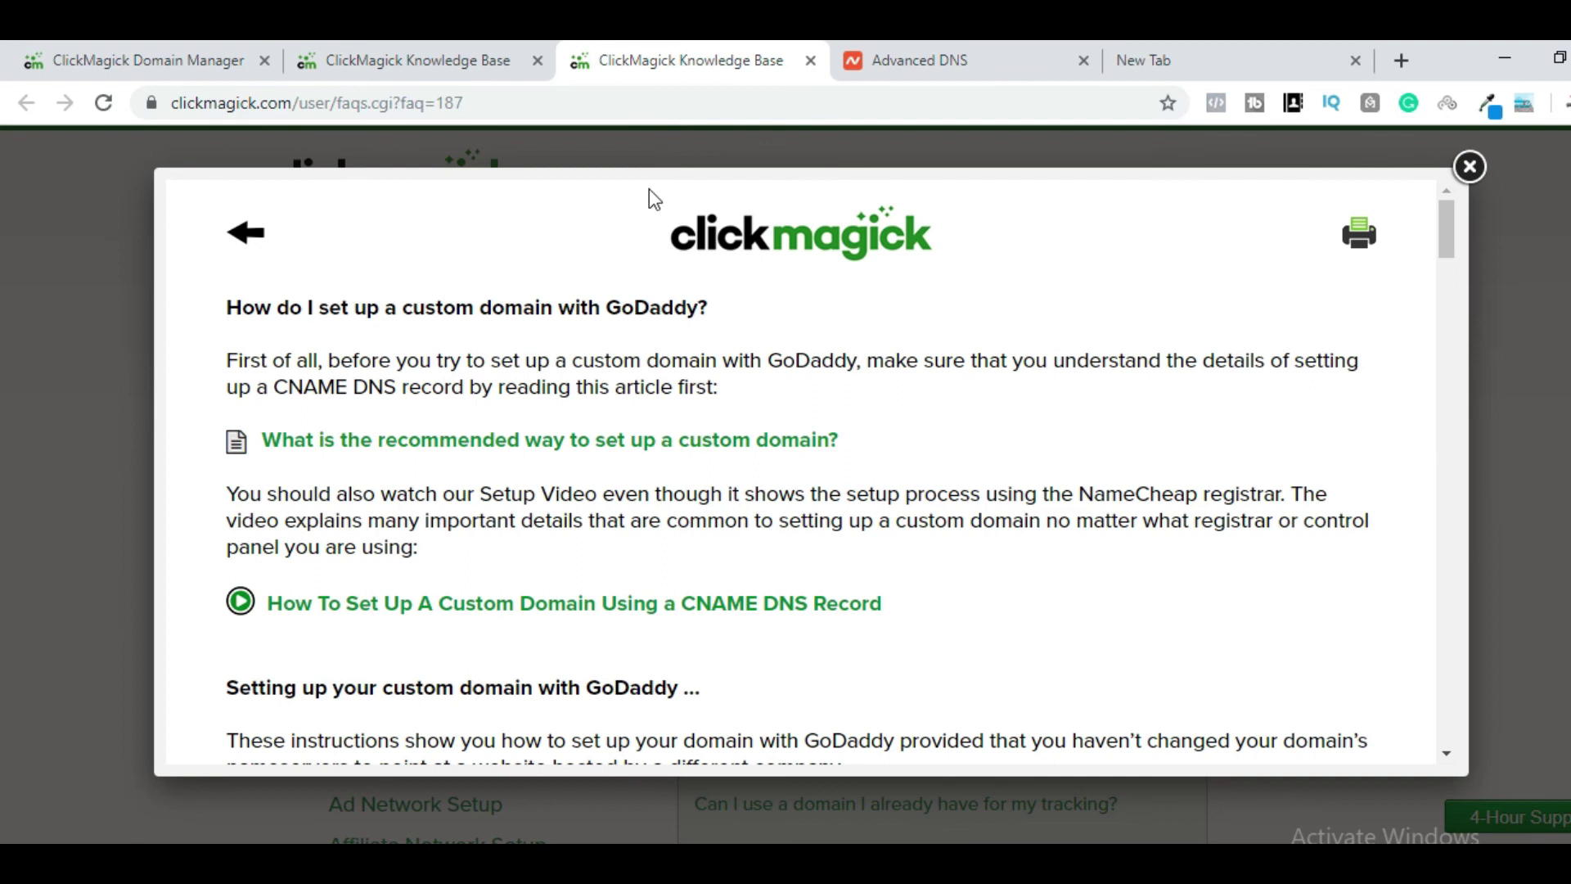
scroll(635, 325, "down", 8)
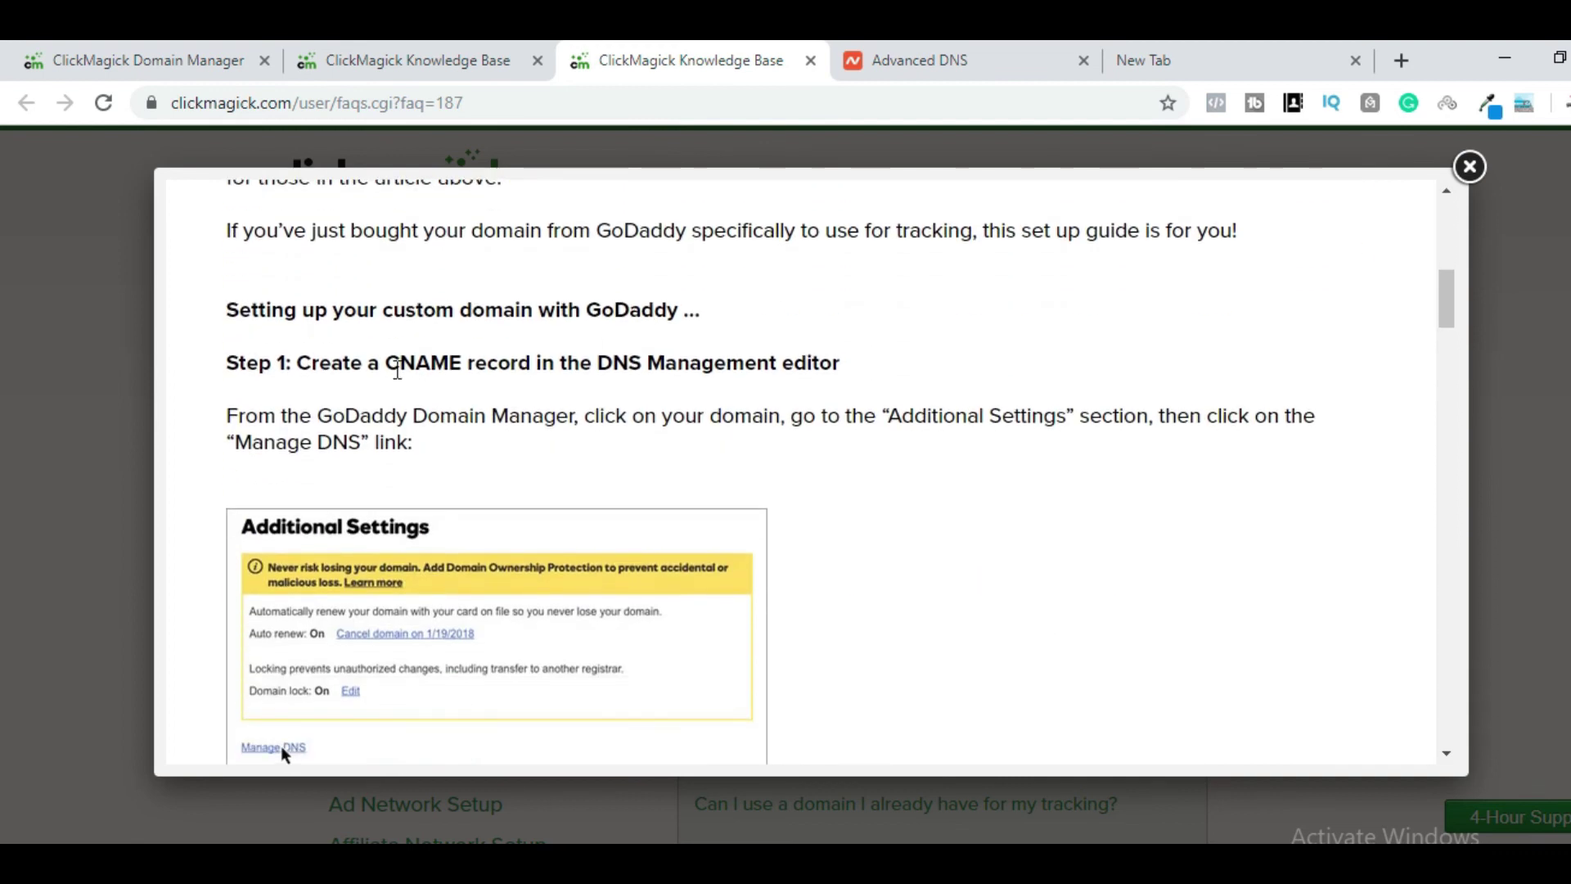
left_click_drag(381, 363, 880, 369)
left_click(880, 369)
scroll(644, 526, "down", 3)
scroll(643, 526, "down", 18)
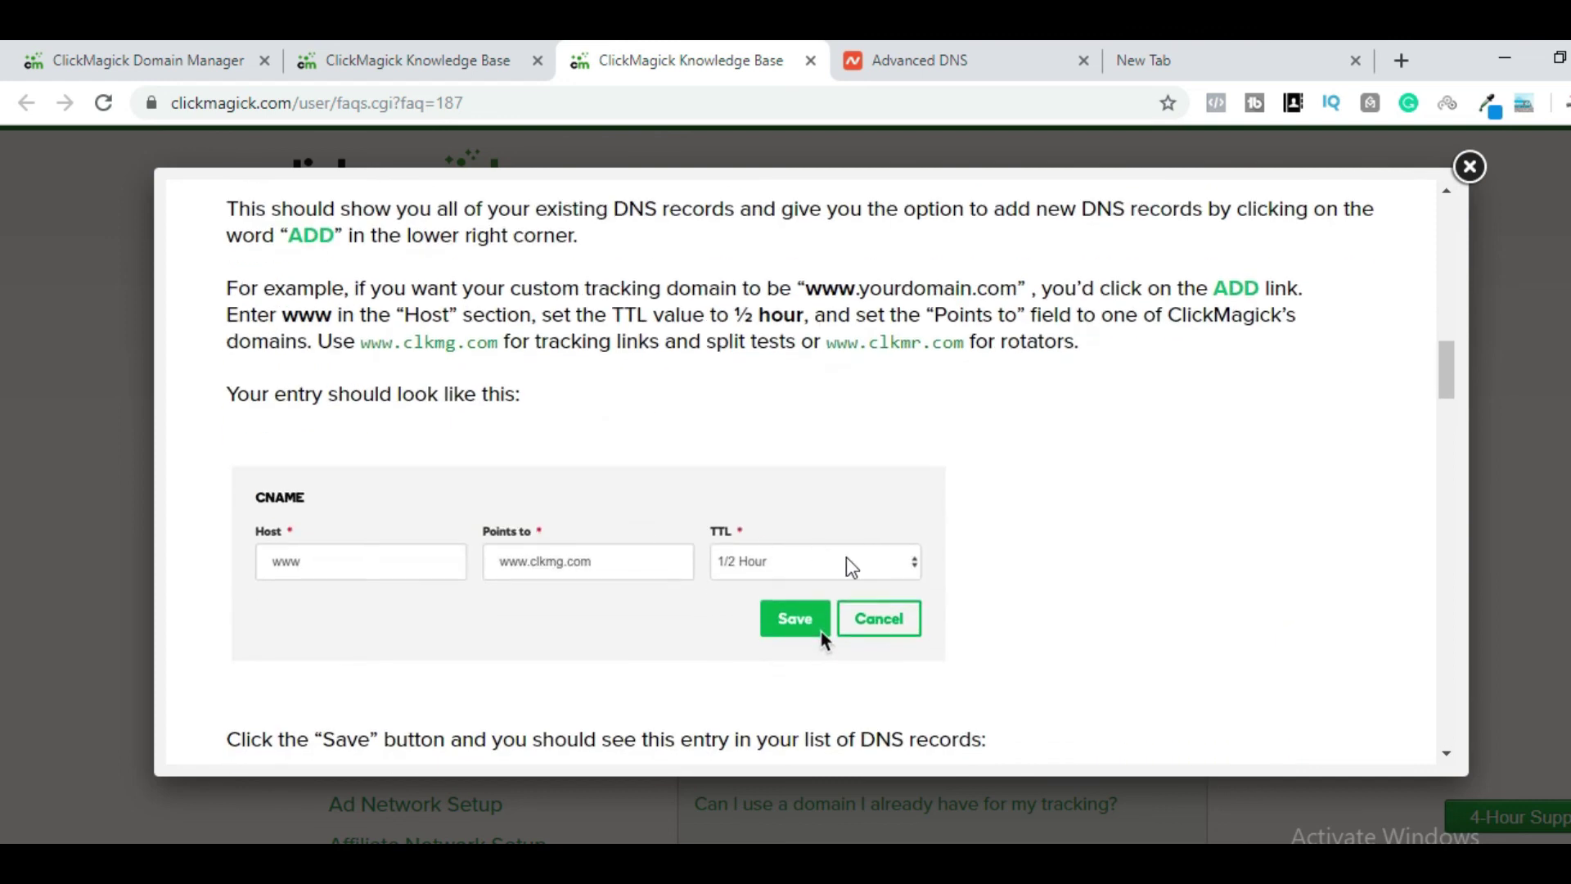
Examine the GoDaddy article's A record section, including the tracking-domain IP address, and its example of the final DNS records.
scroll(704, 526, "down", 11)
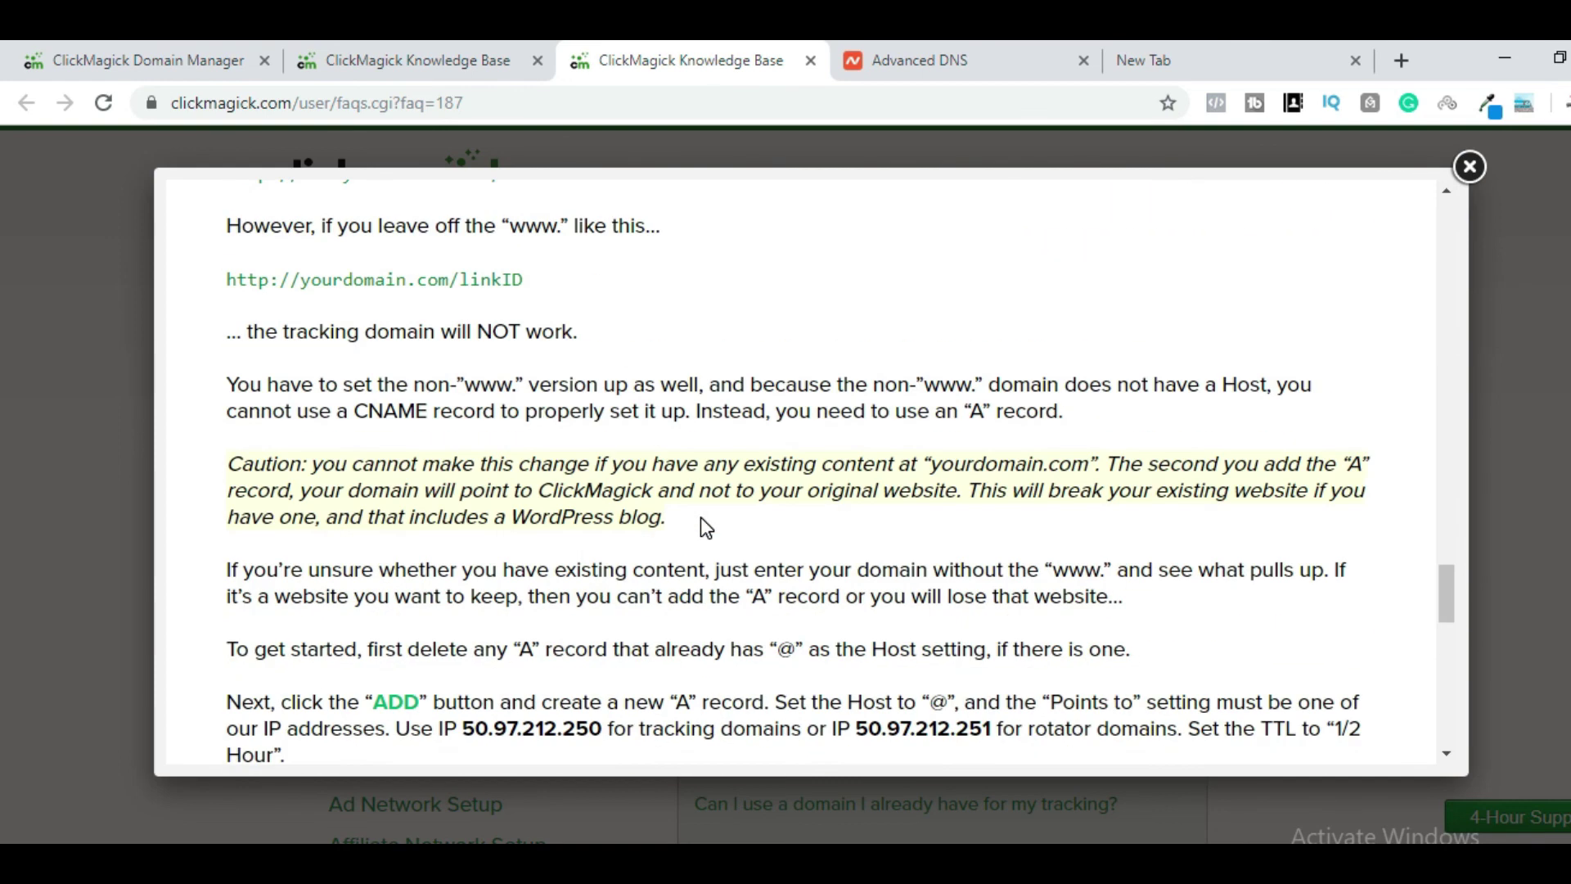
double_click(507, 488)
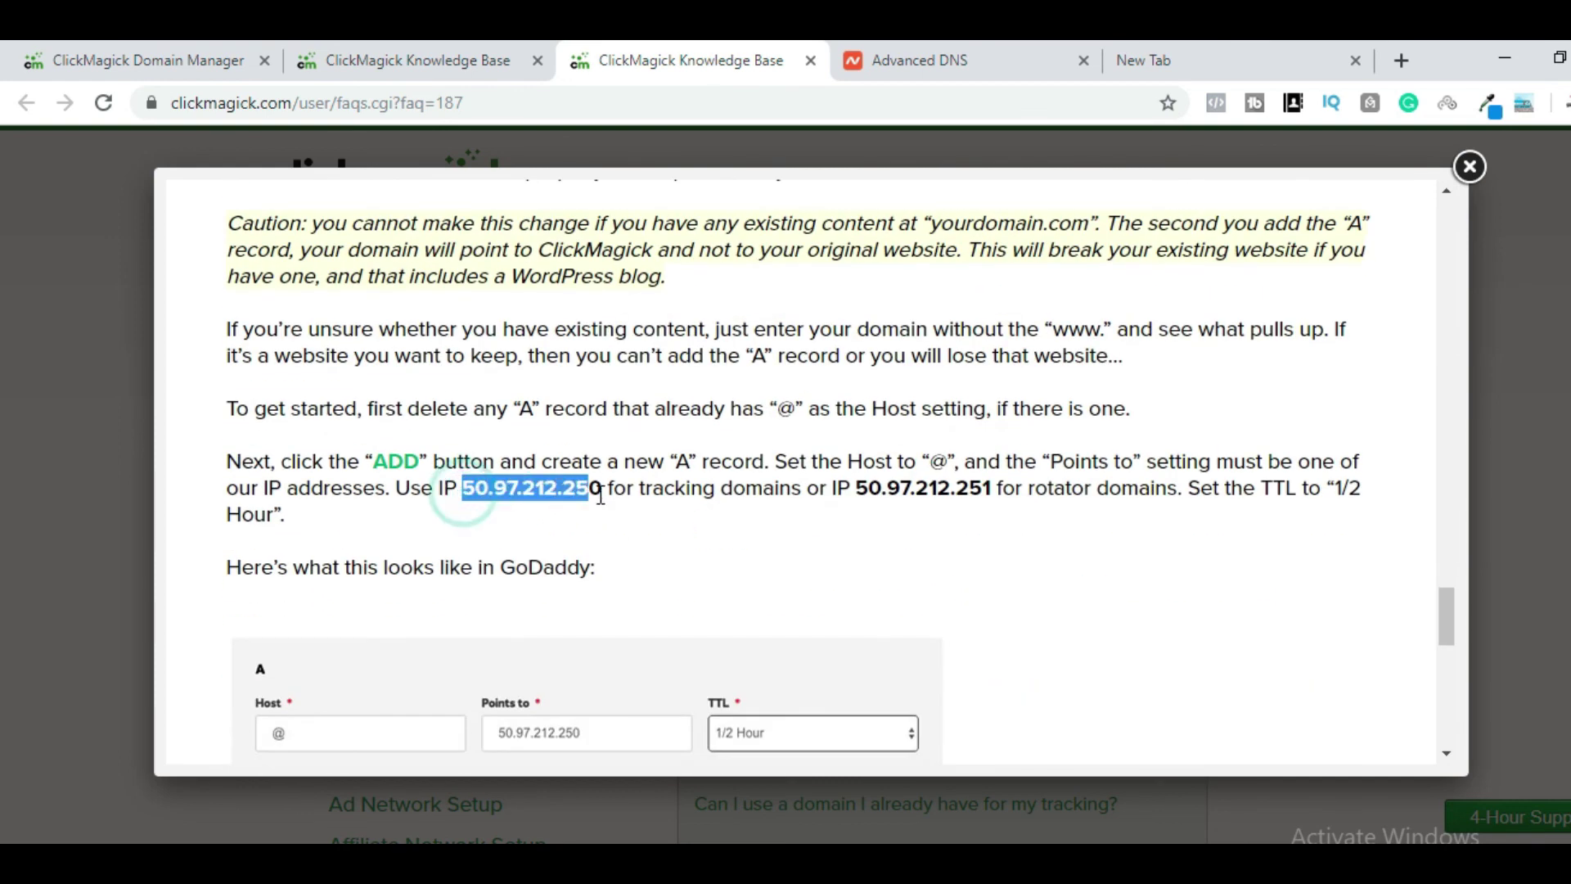
left_click(615, 520)
scroll(619, 517, "down", 1)
scroll(619, 517, "down", 2)
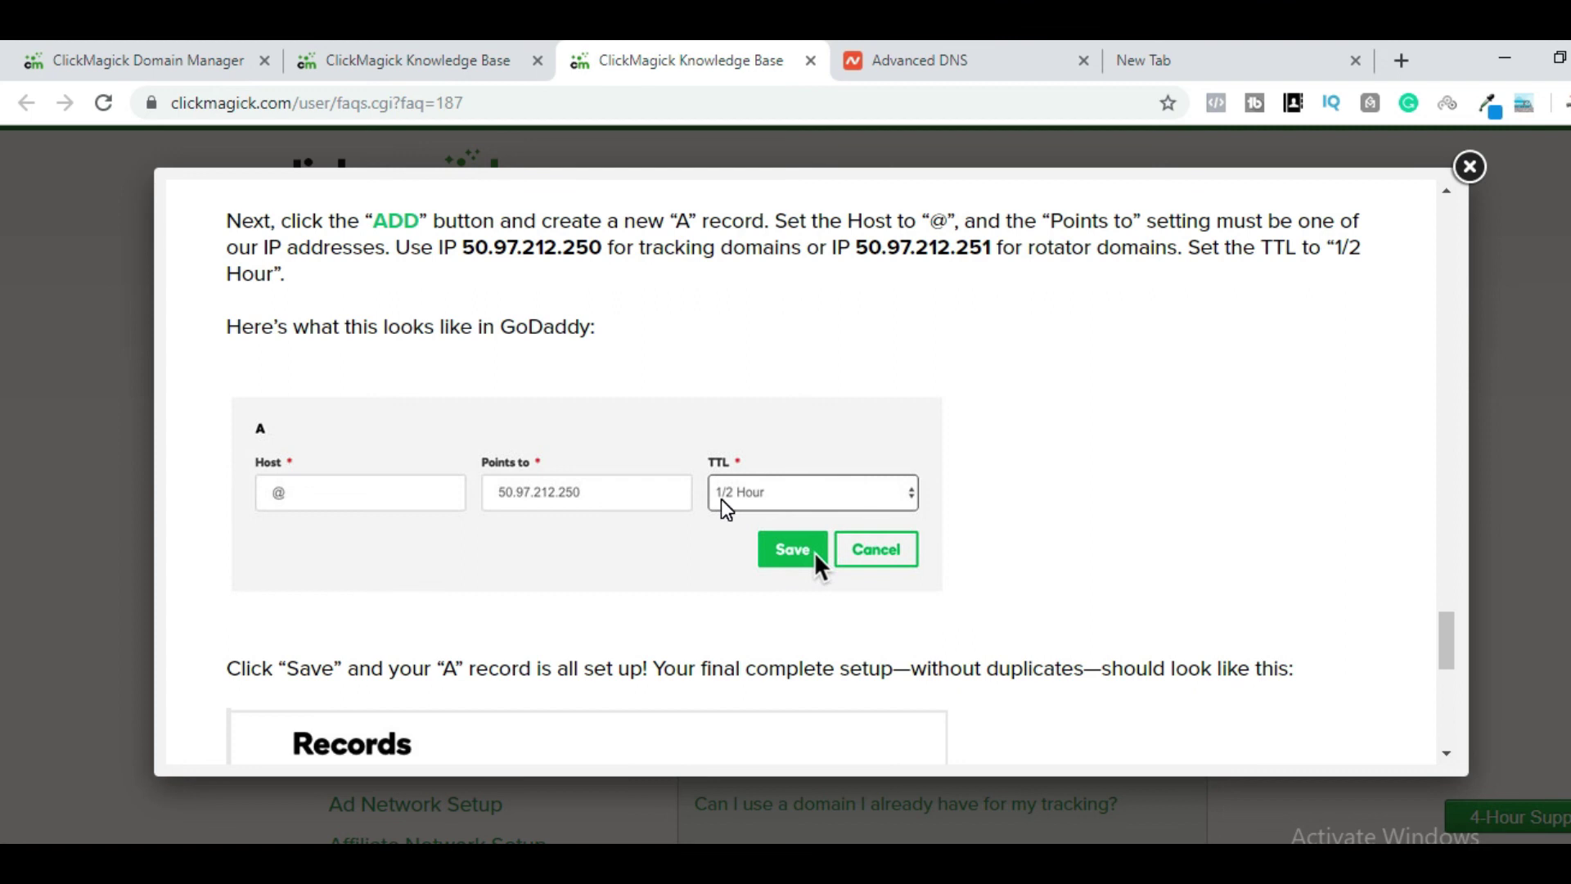
scroll(1141, 442, "down", 7)
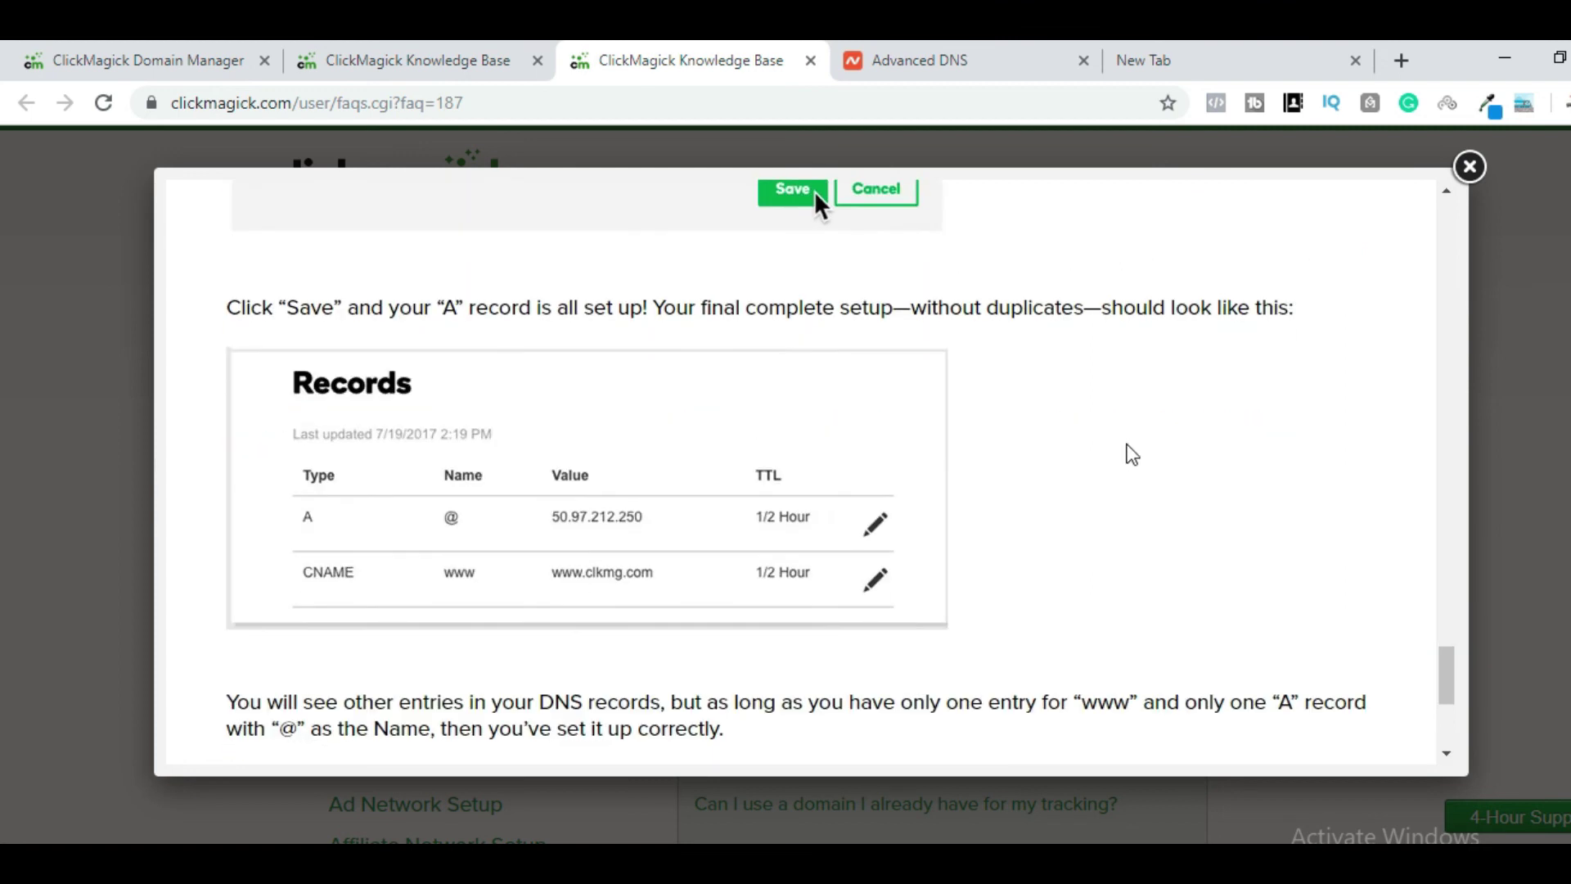